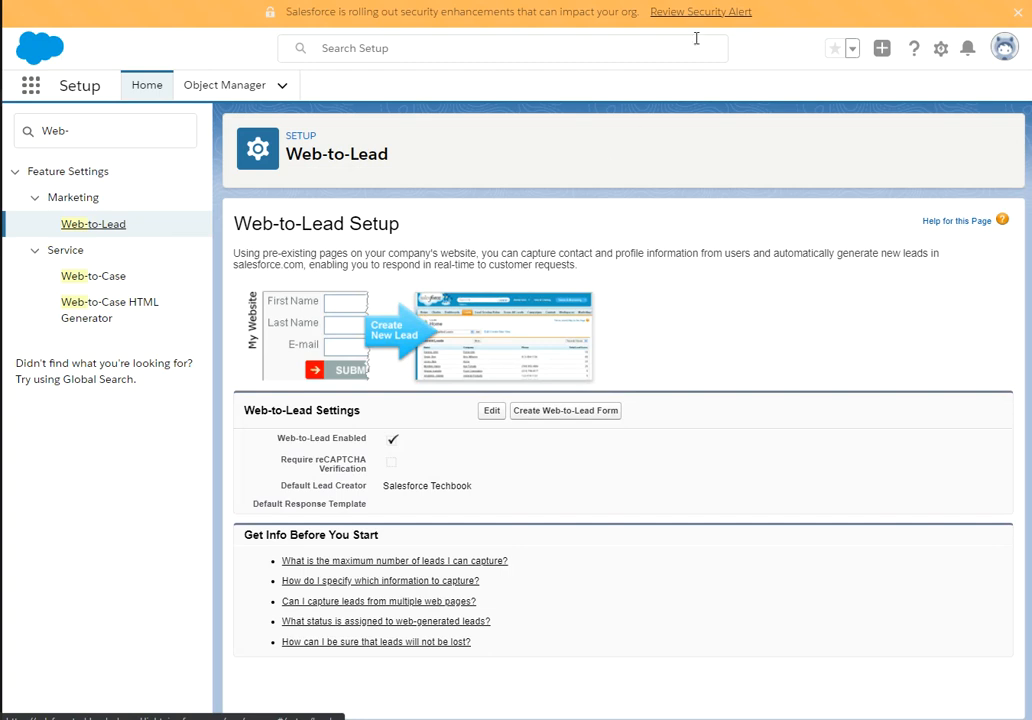
click(491, 410)
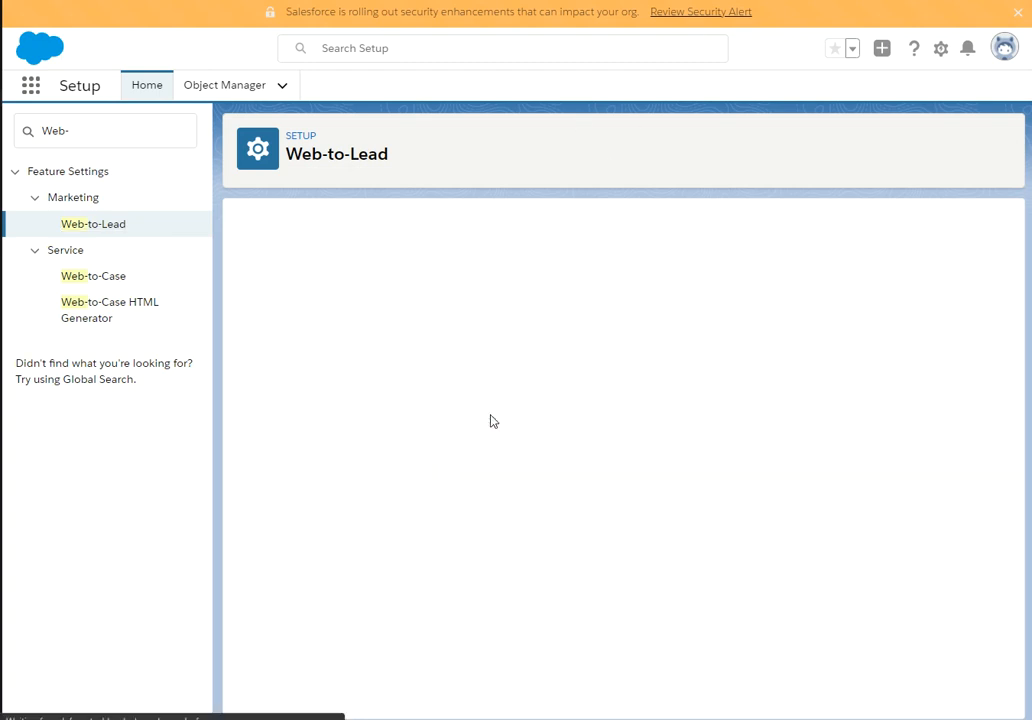
click(406, 321)
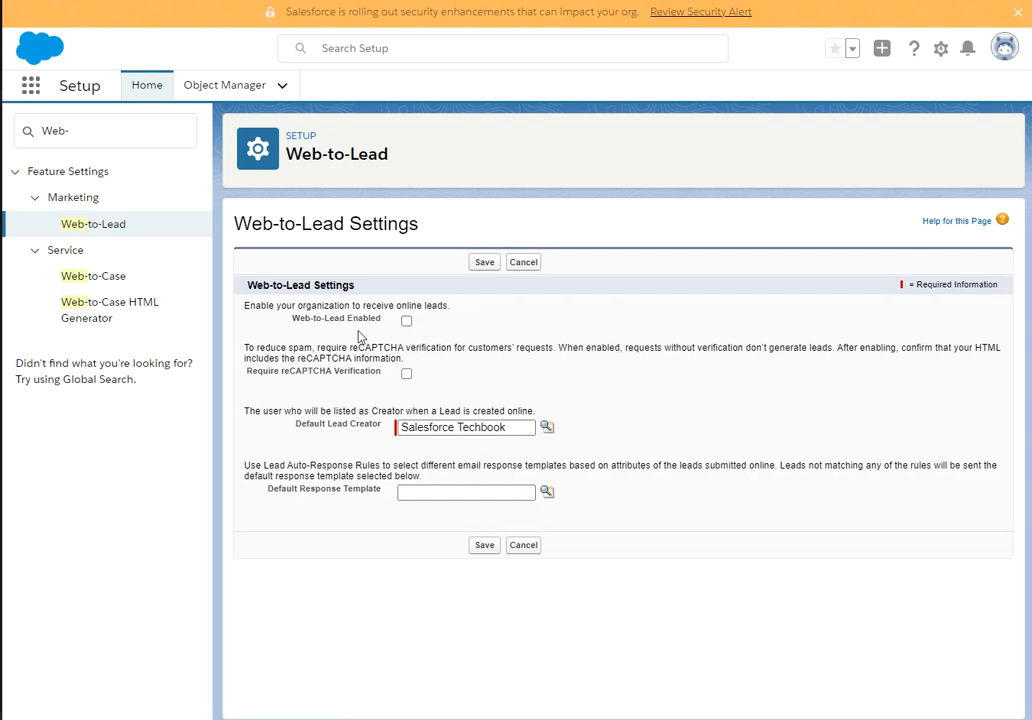
click(406, 322)
click(406, 321)
click(406, 322)
click(545, 428)
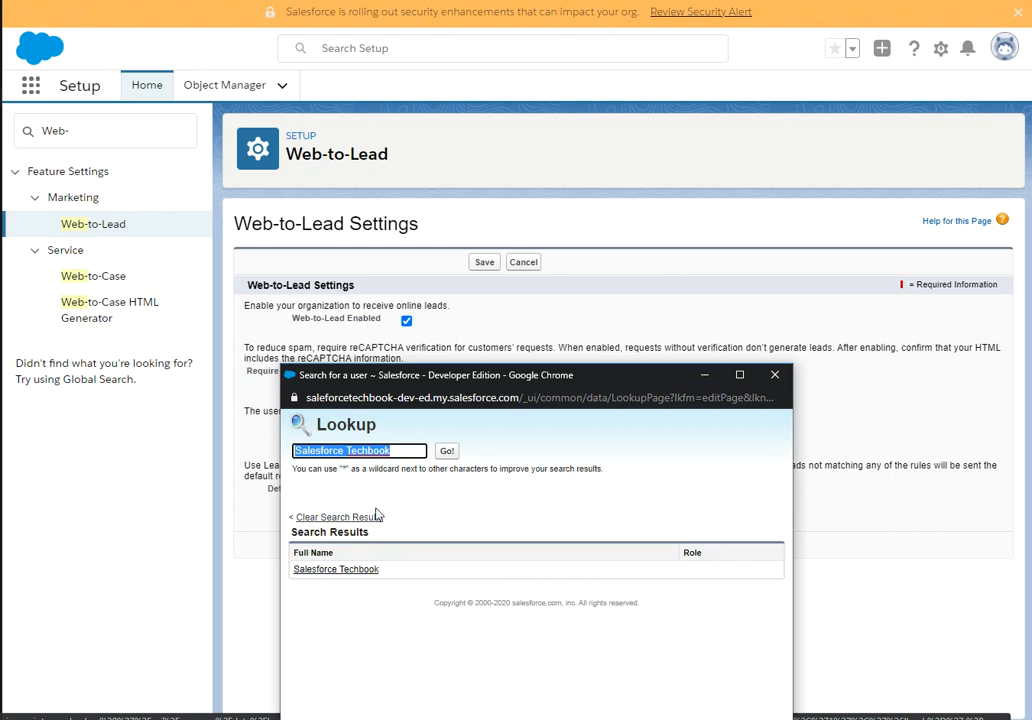
click(406, 451)
key(BackSpace)
key(BackSpace)
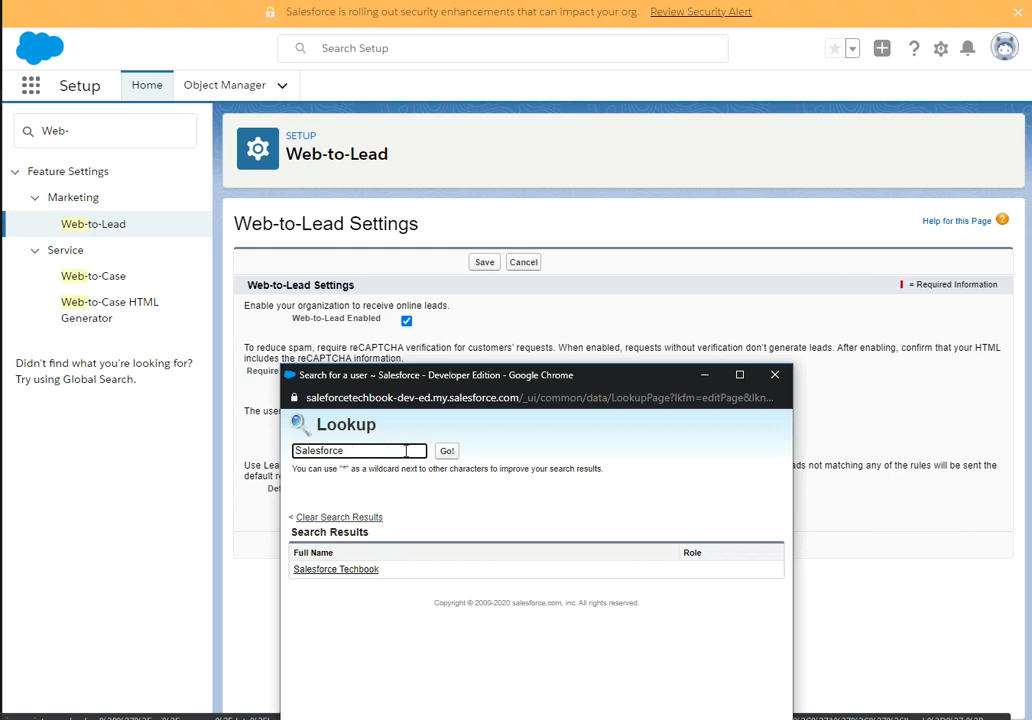
click(446, 451)
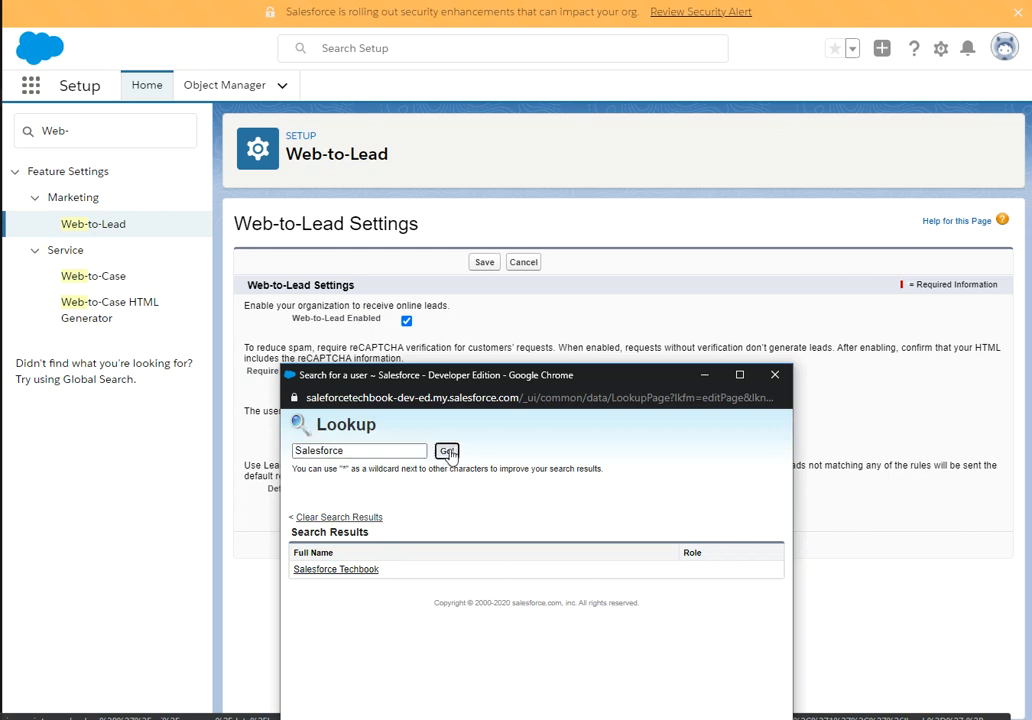
click(340, 569)
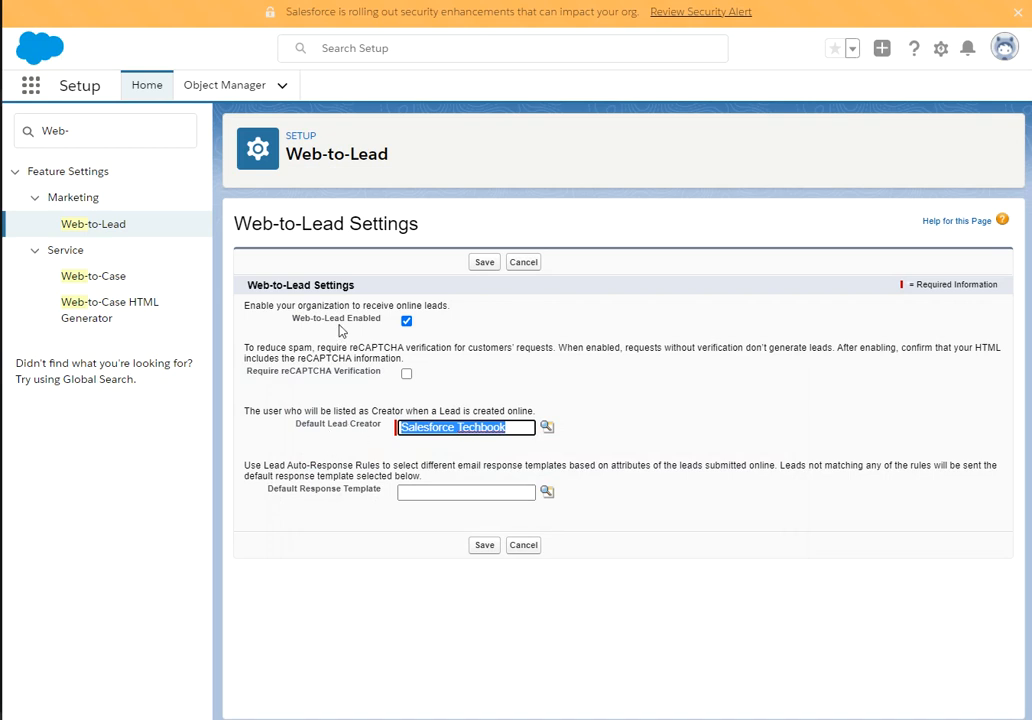
click(486, 266)
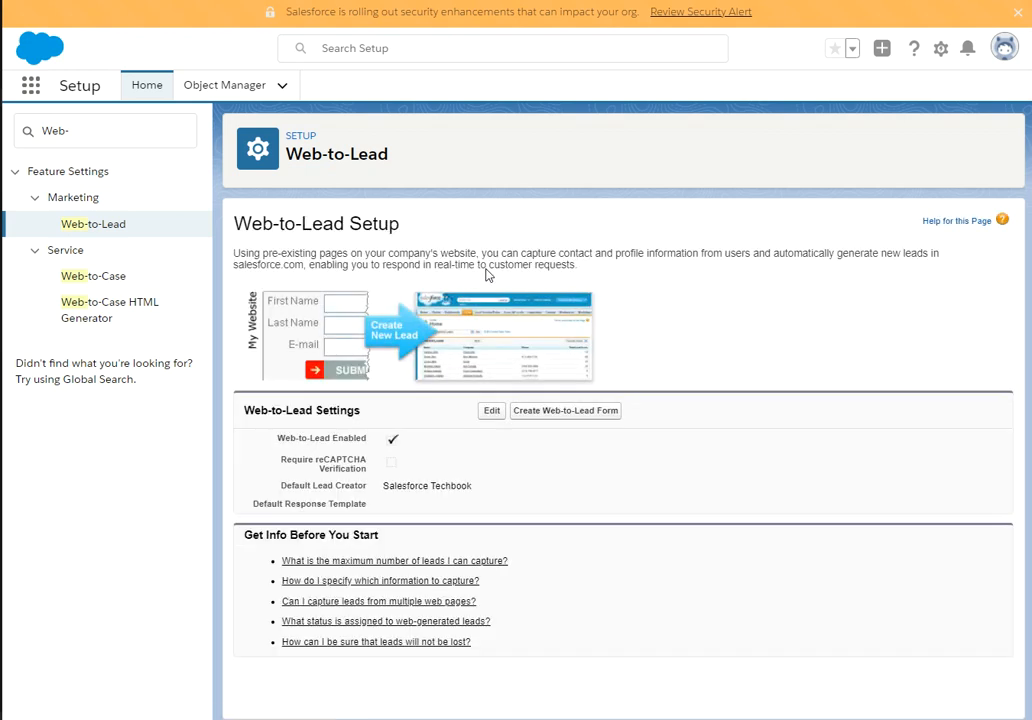
click(563, 411)
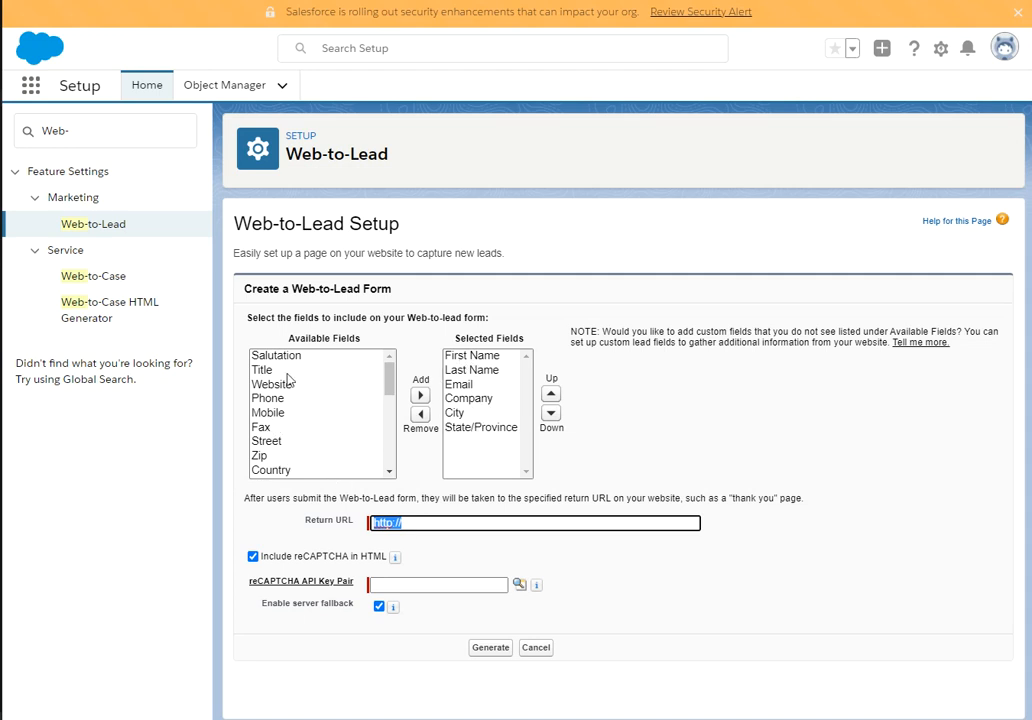
Add Phone to the form fields and move it up to sit below Email.
scroll(285, 405, down, 2)
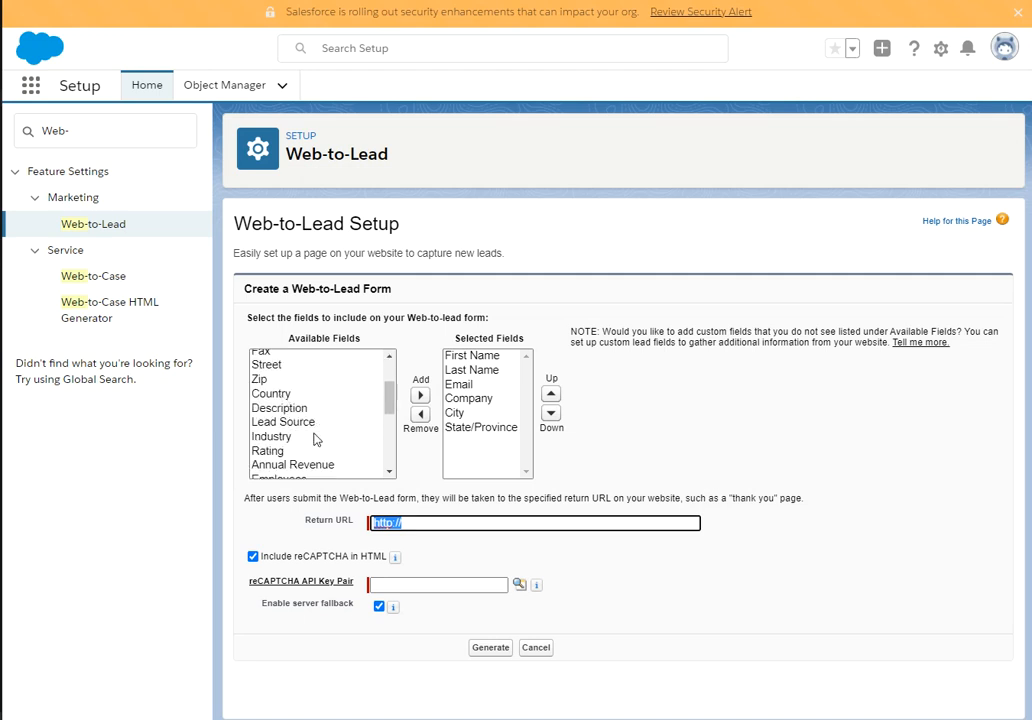
scroll(306, 445, down, 2)
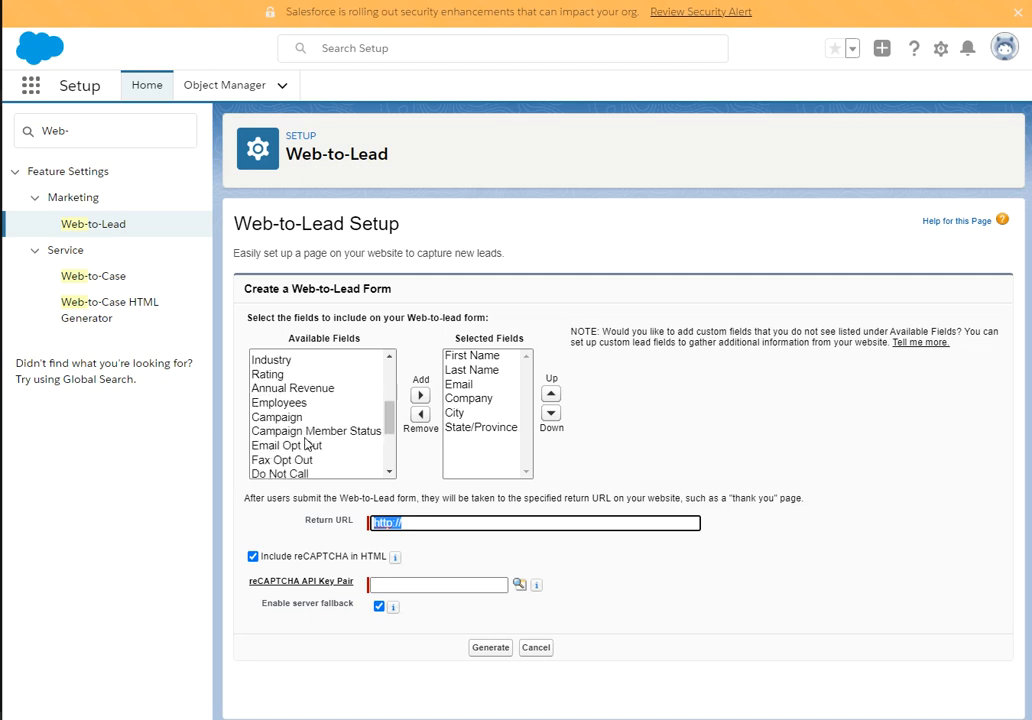
scroll(308, 443, up, 4)
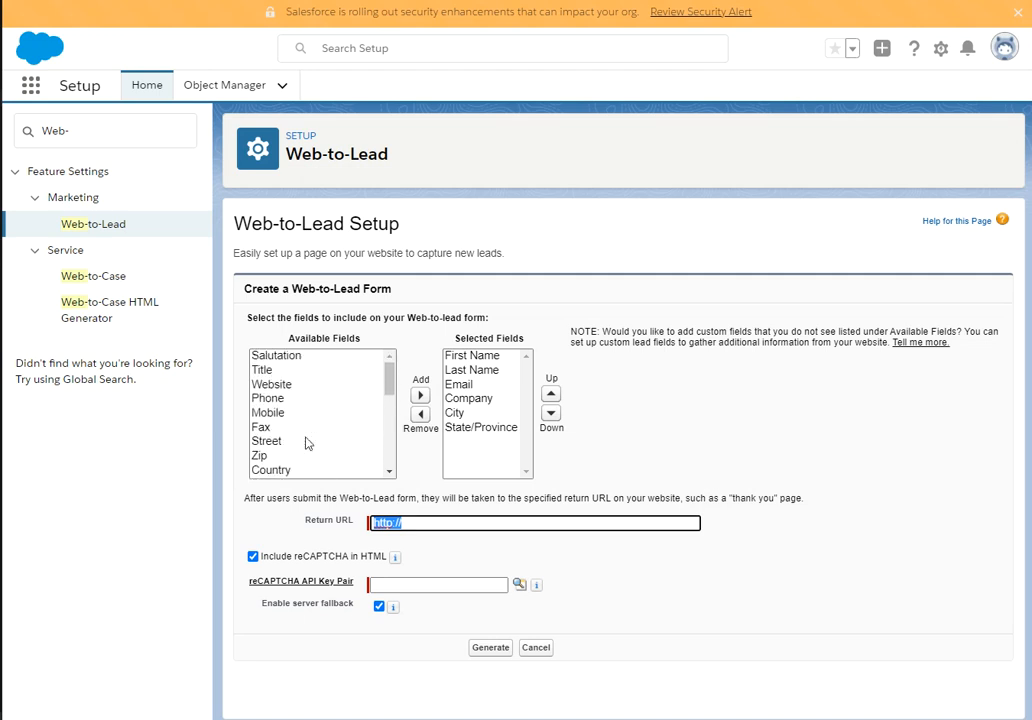
click(262, 398)
click(420, 395)
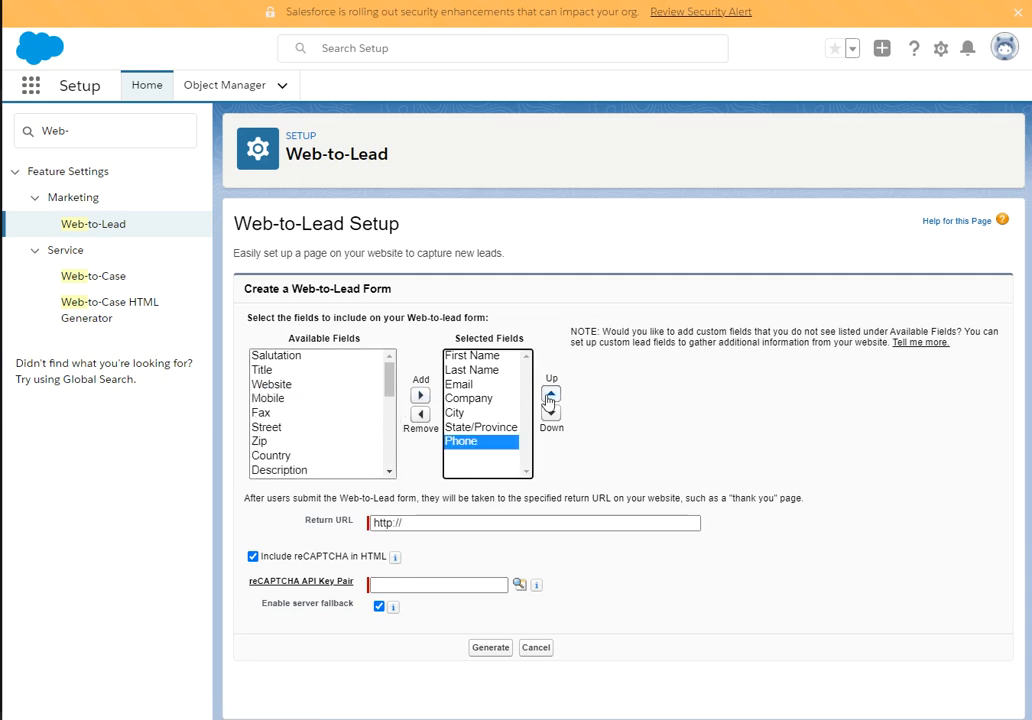
click(550, 395)
click(550, 395)
click(550, 395)
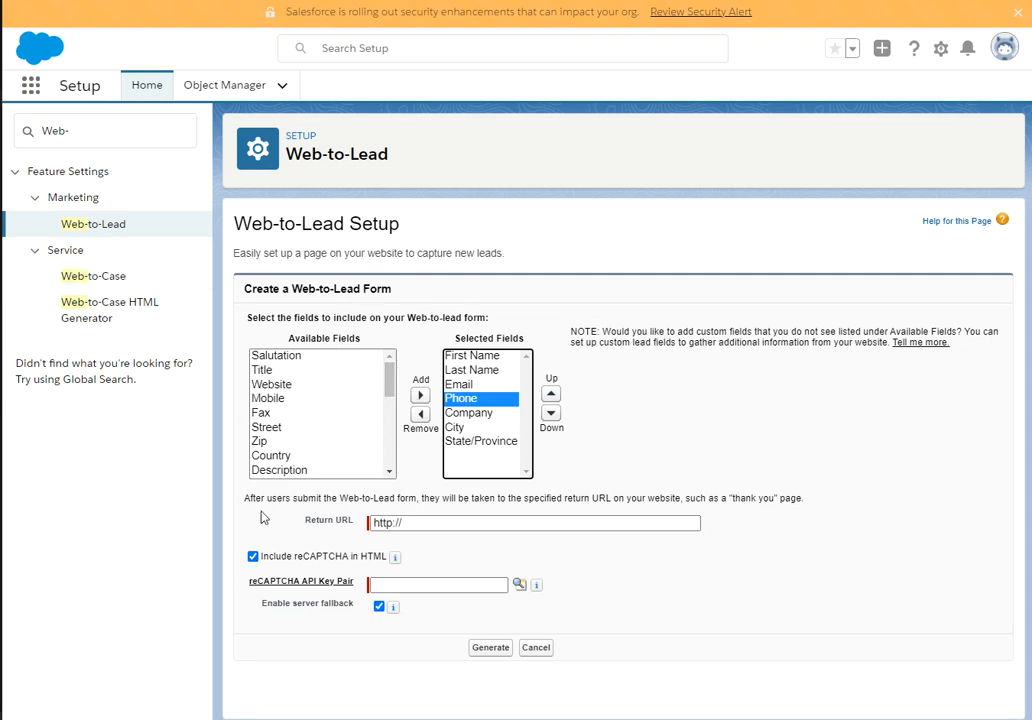
triple_click(427, 523)
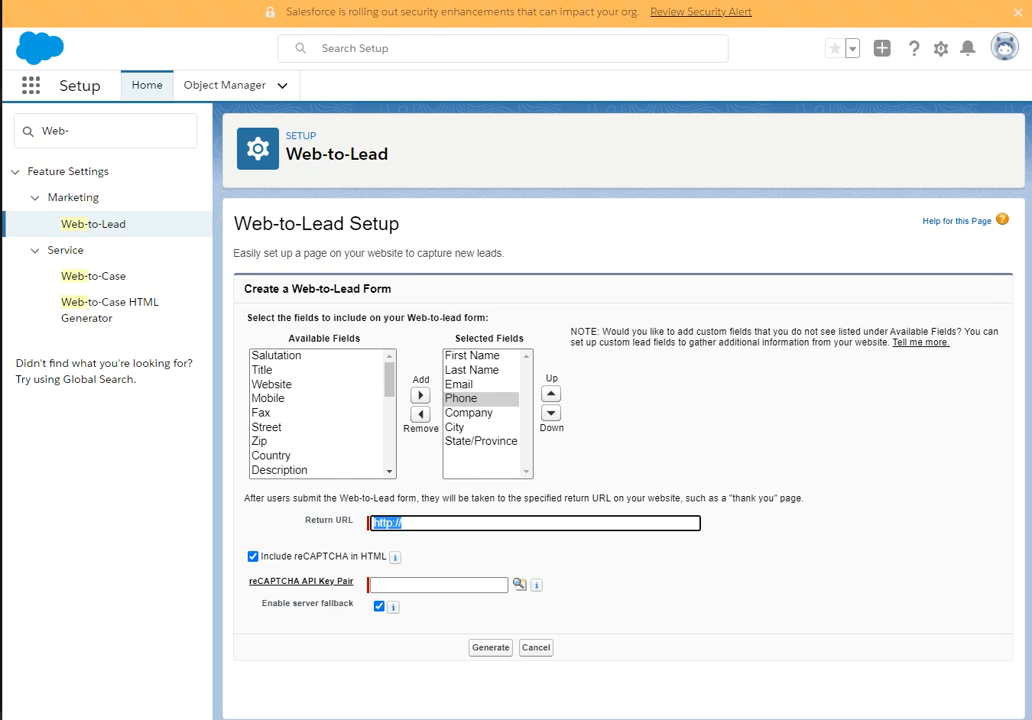
key(alt+Tab)
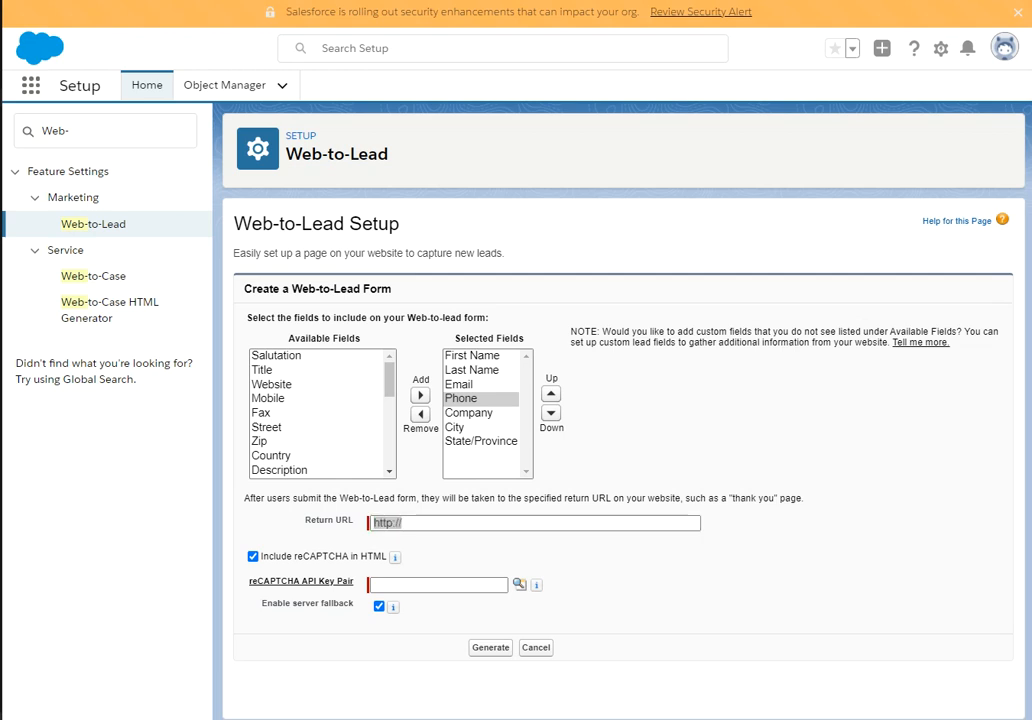
key(alt+Tab)
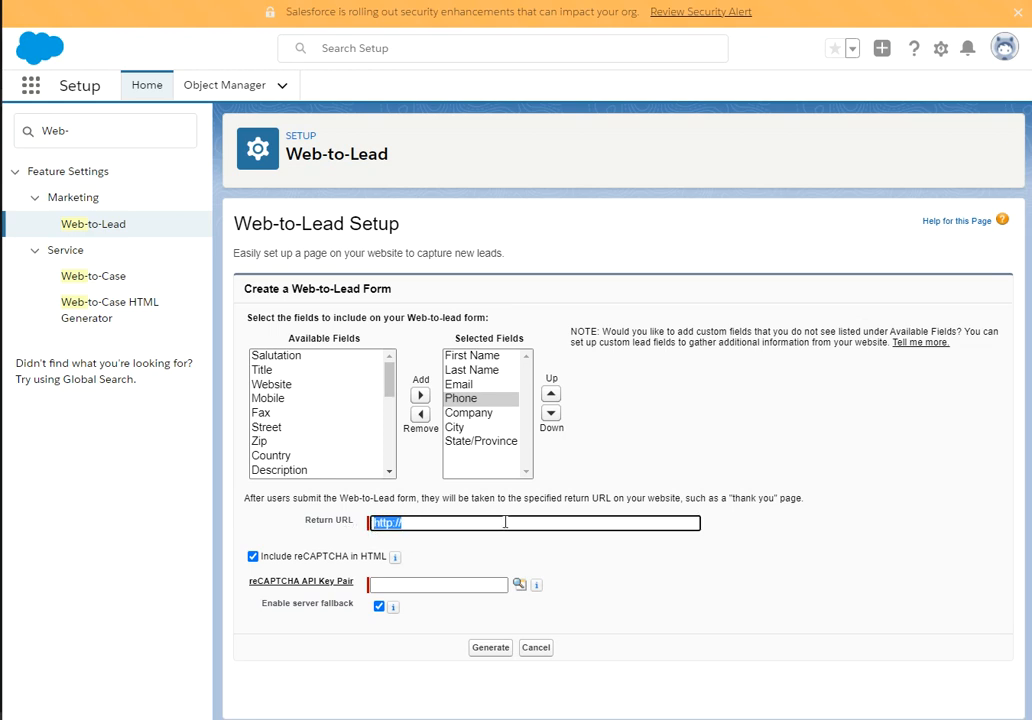
text(https://salesforce-walker.blogspot.com/)
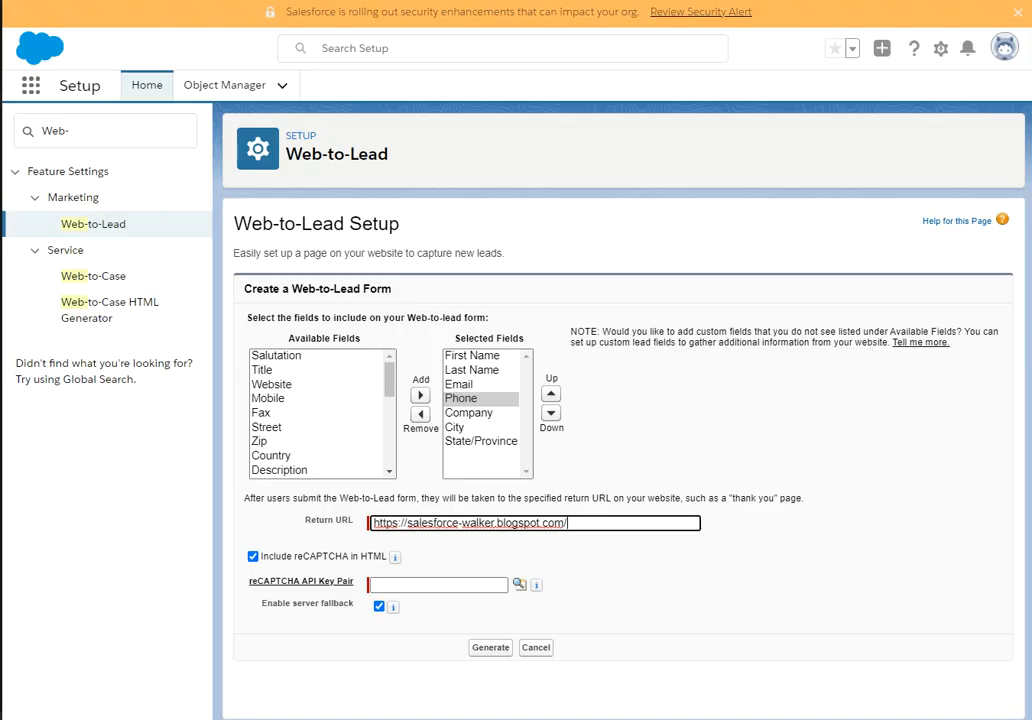
key(ctrl+t)
Search Google for recaptcha and open the reCAPTCHA admin console.
click(363, 266)
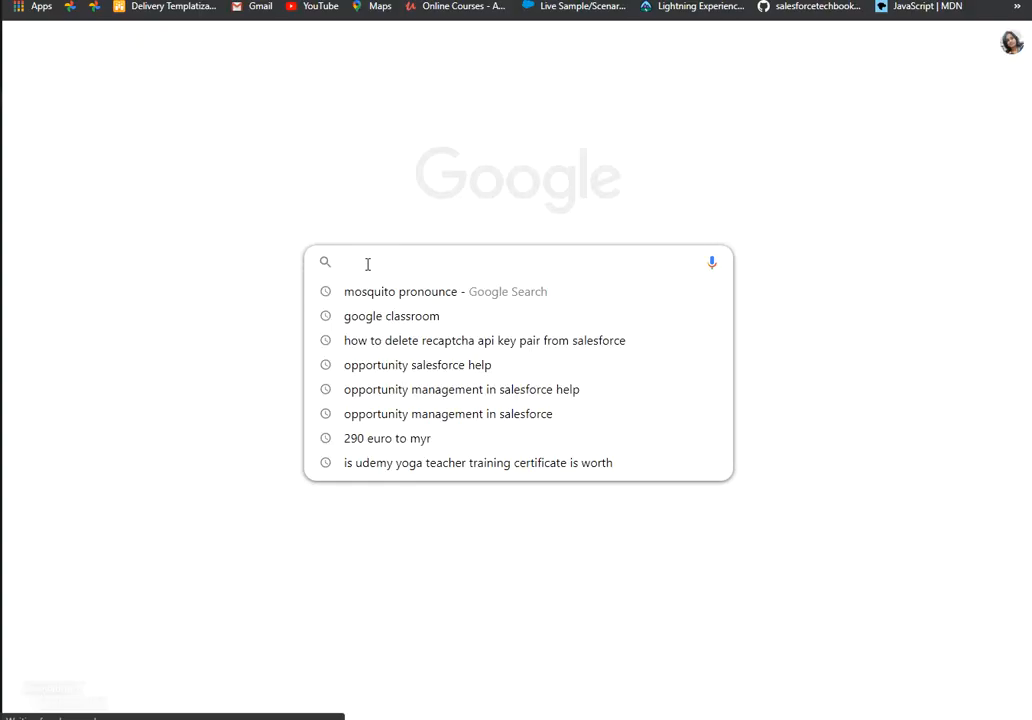
text(re)
click(377, 318)
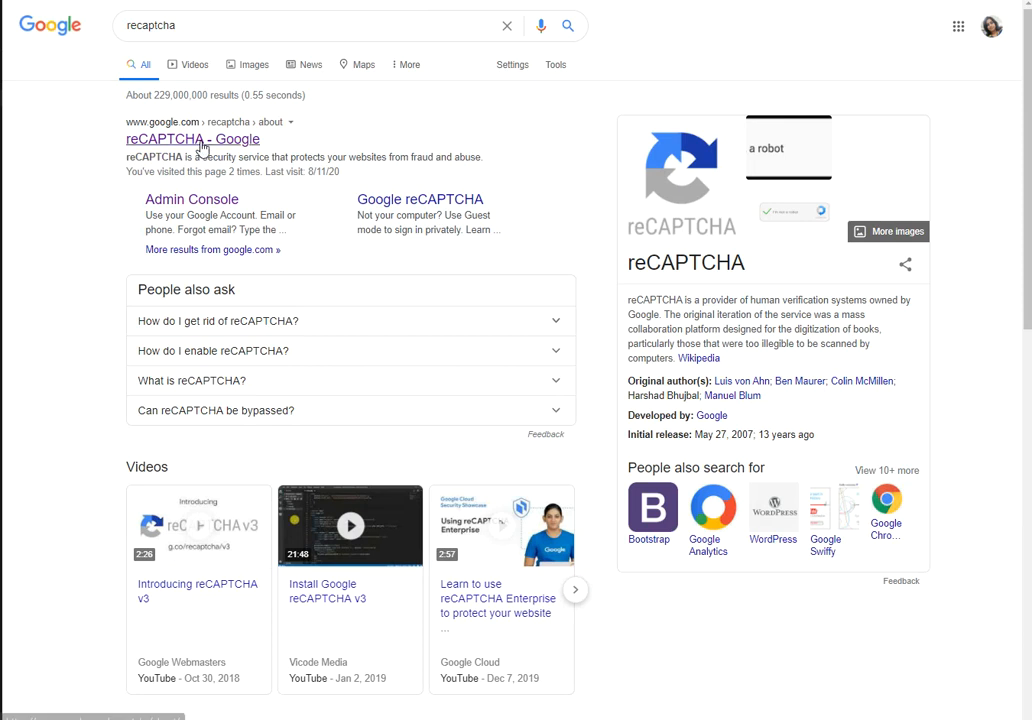
click(201, 143)
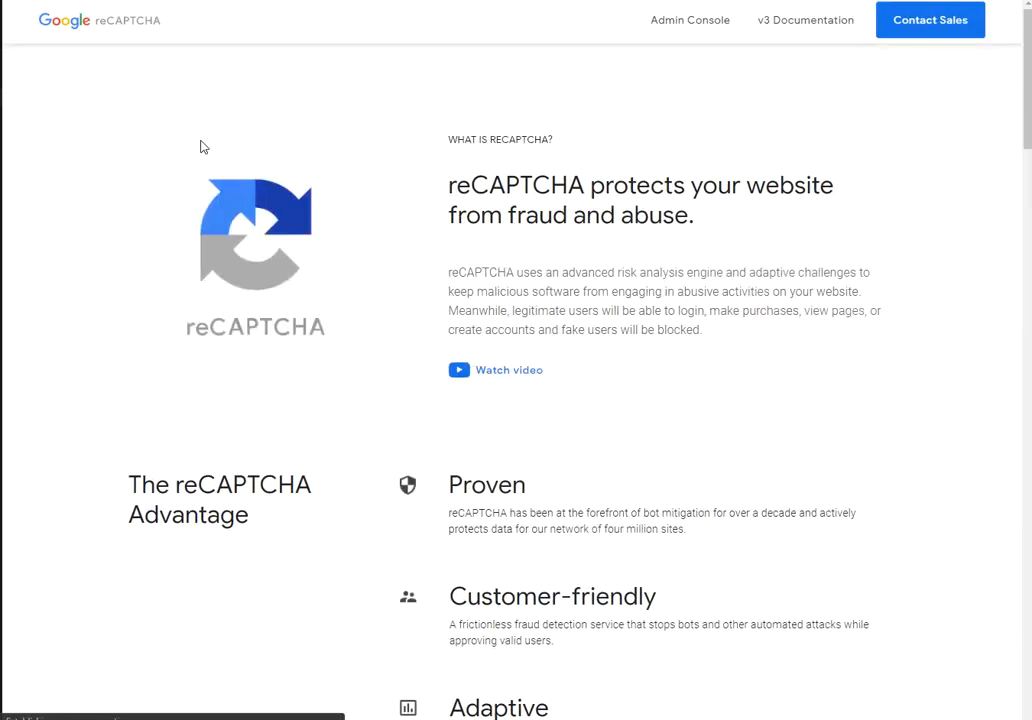
click(696, 36)
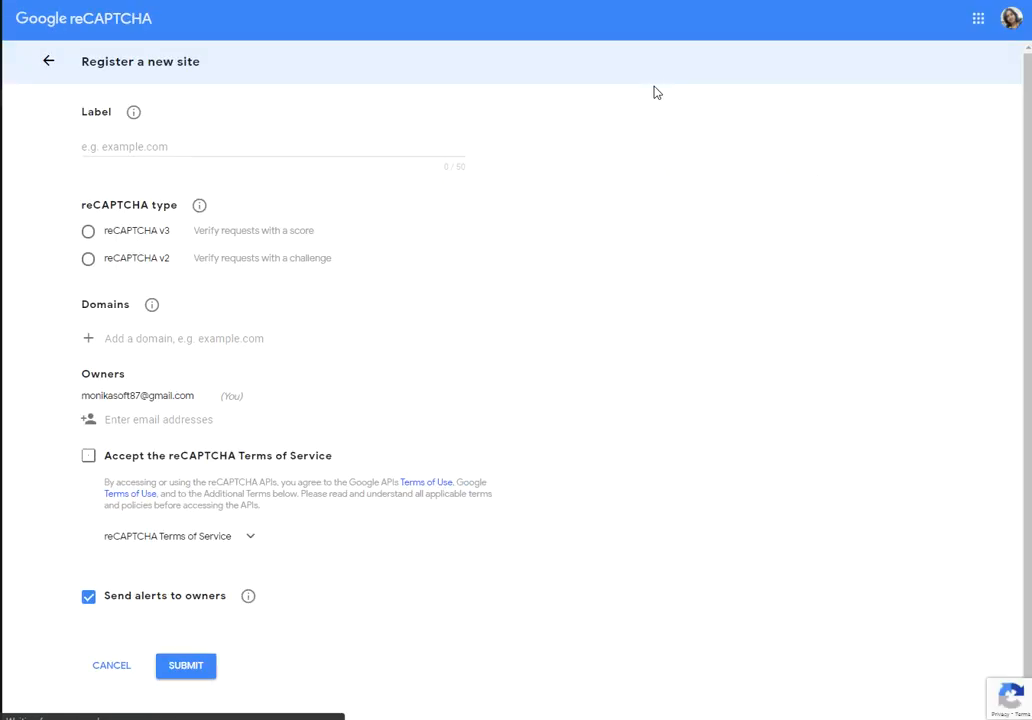
Register SforceTechBookApi as a reCAPTCHA v3 site for stechbook-developer-edition.ap4.force.com, accepting the terms.
click(148, 146)
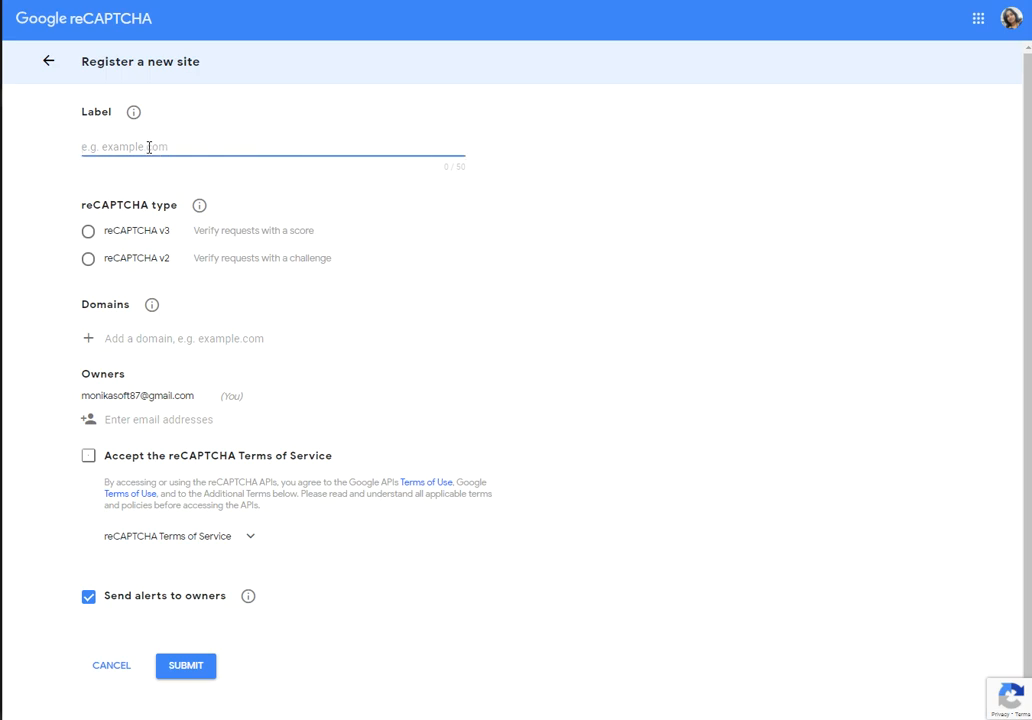
text(SforceTechBookApi)
click(89, 232)
click(113, 337)
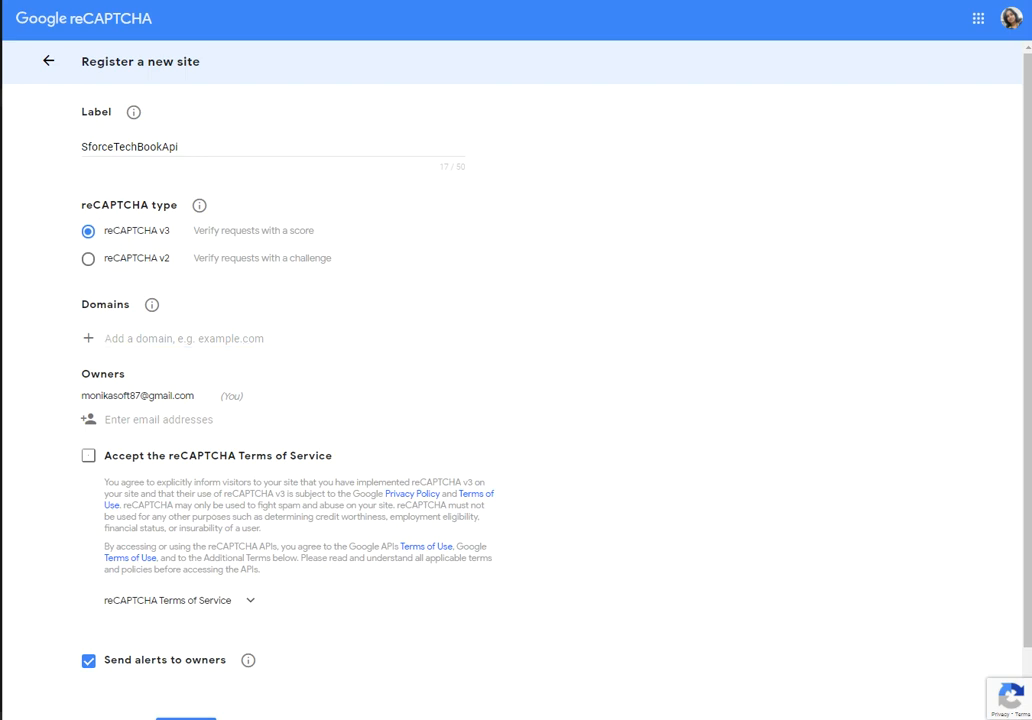
click(111, 339)
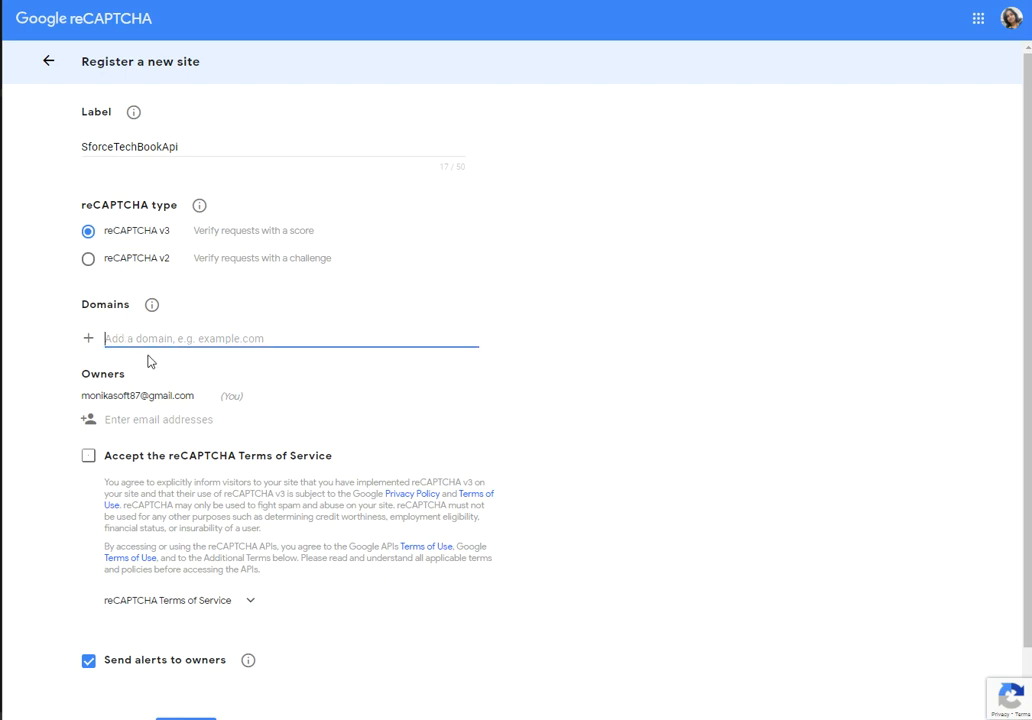
text(stechbook-developer-edition.ap4.force.com)
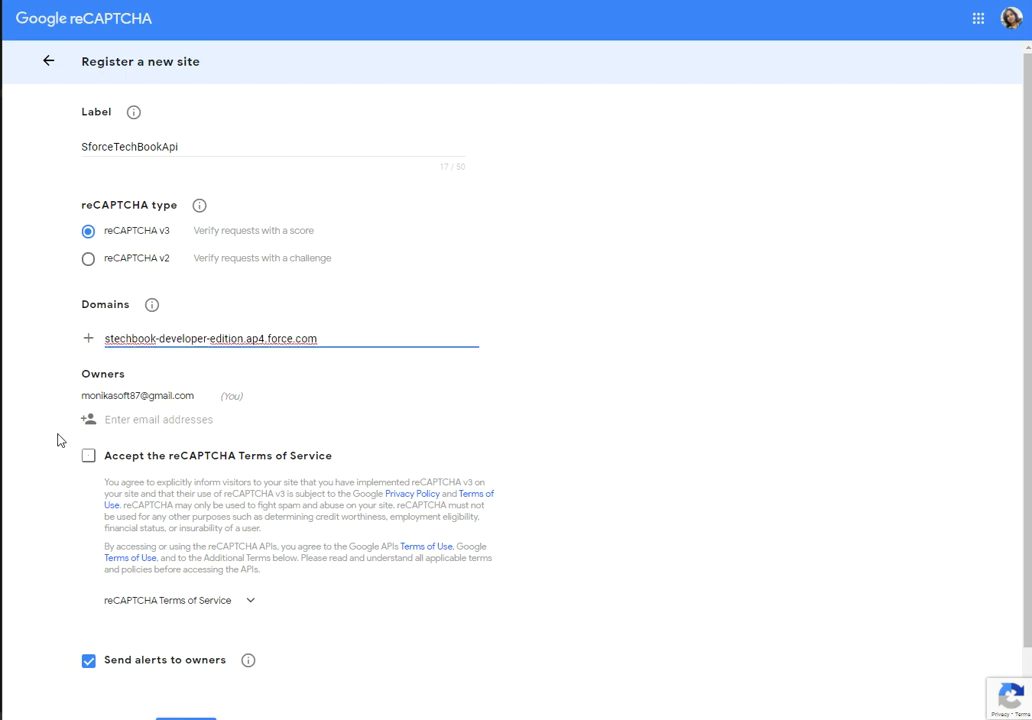
scroll(97, 465, down, 1)
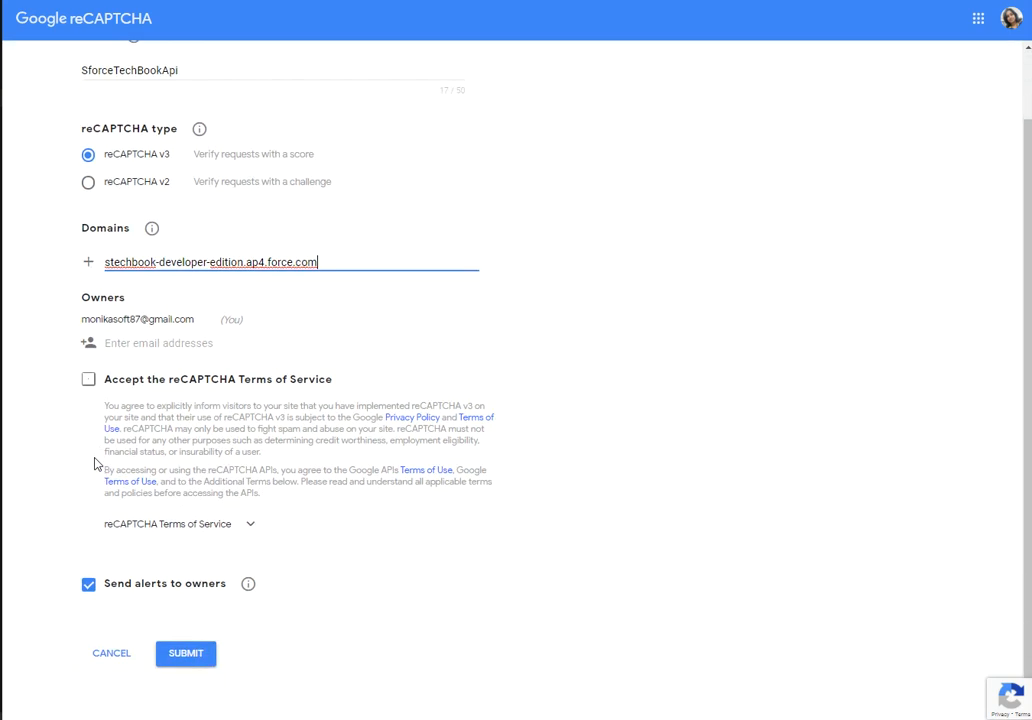
click(91, 384)
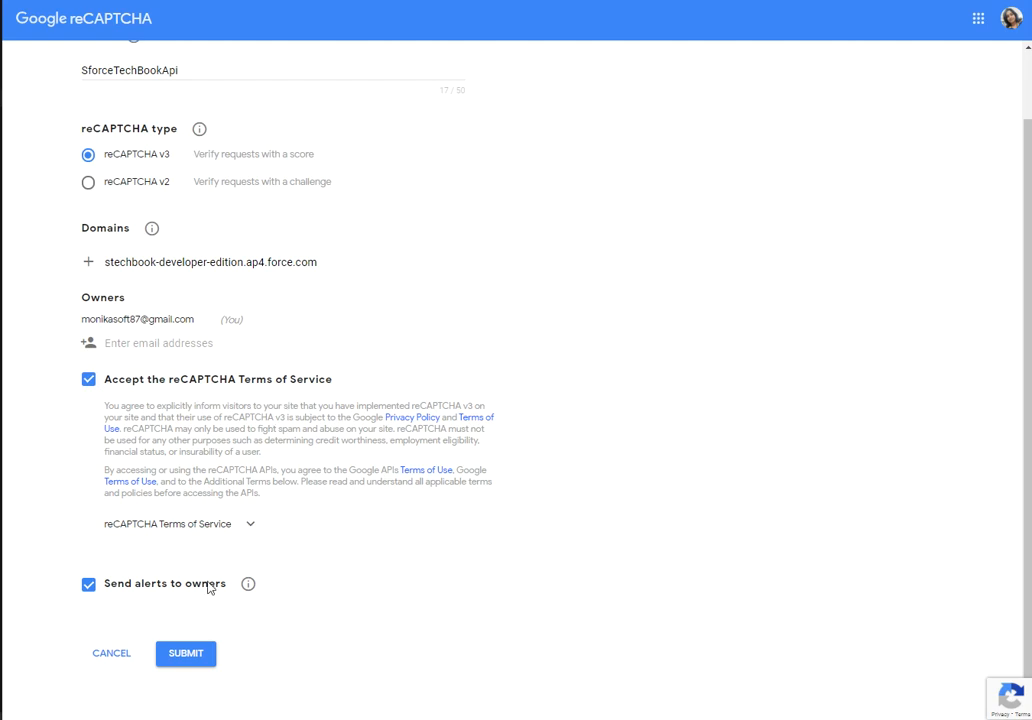
click(186, 654)
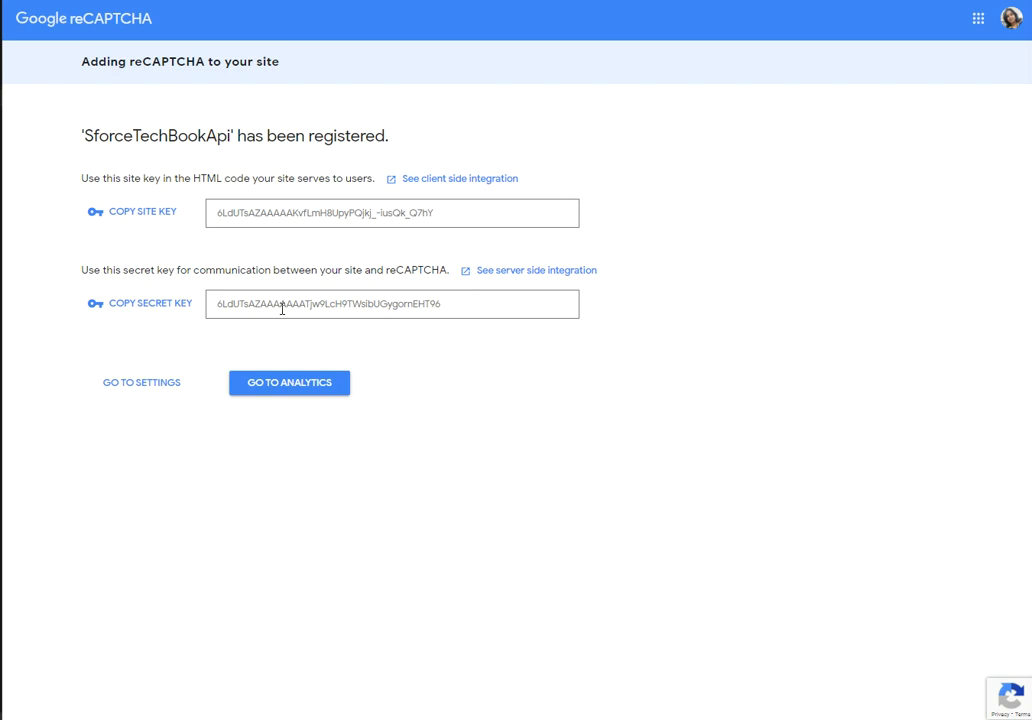
Copy the site key into a new Notepad note after a 'site:' label.
drag(438, 221, 218, 226)
key(ctrl+c)
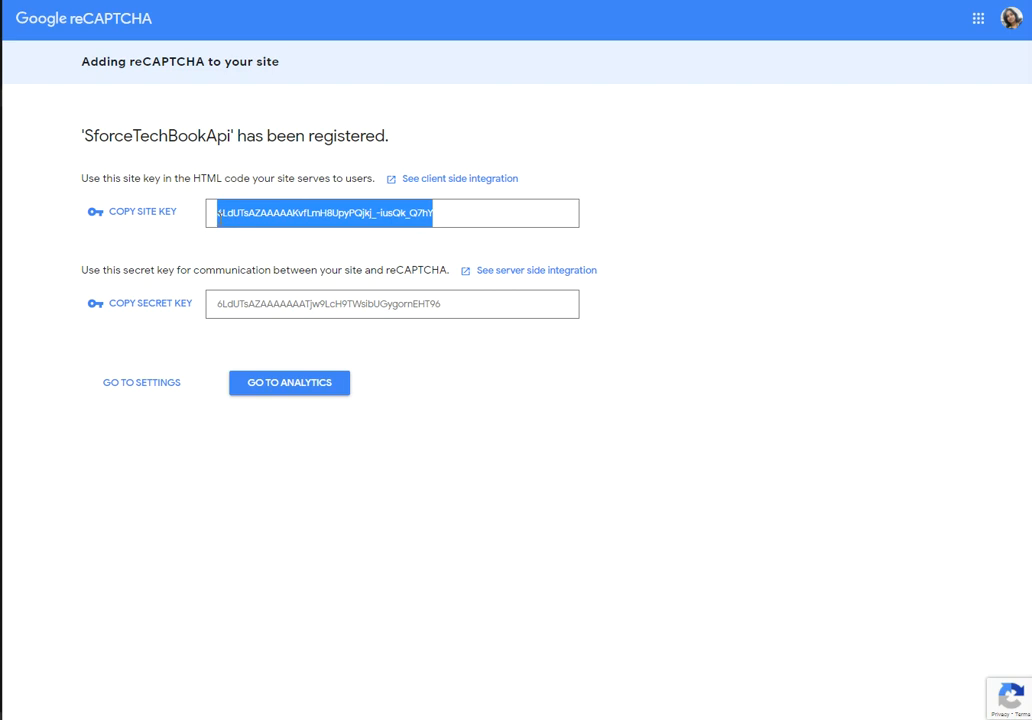
key(super)
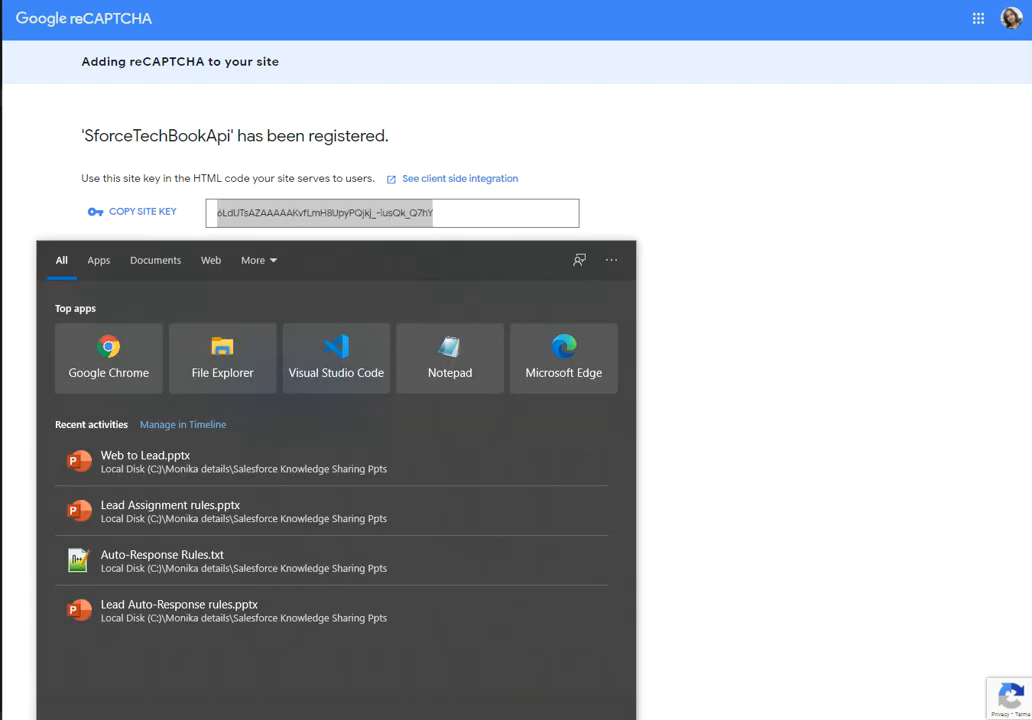
text(note)
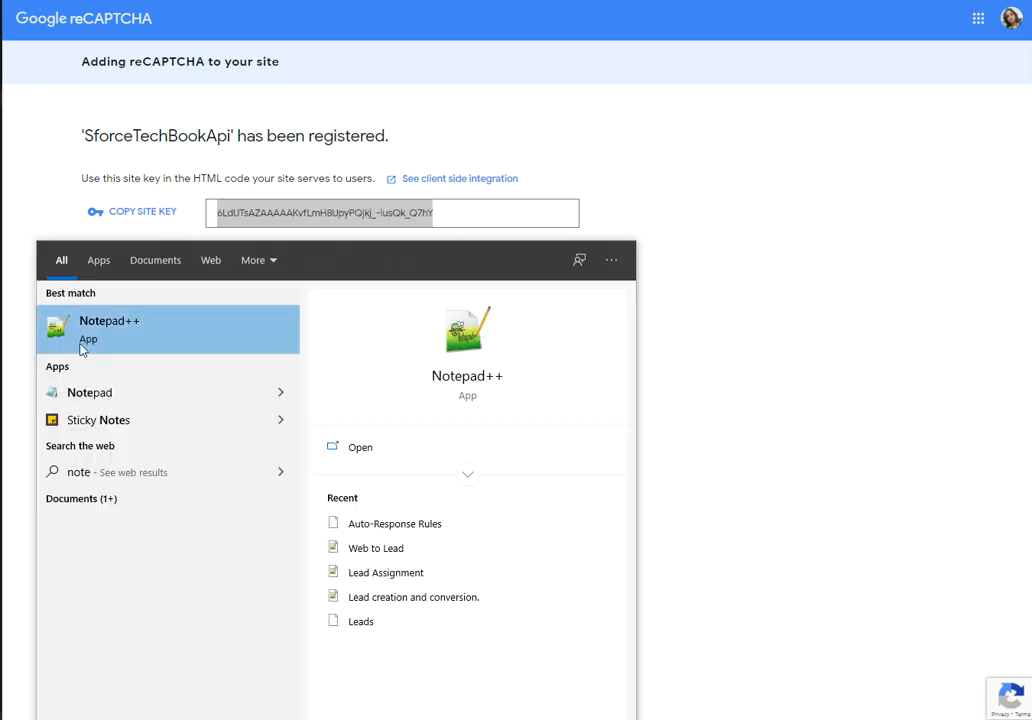
click(111, 396)
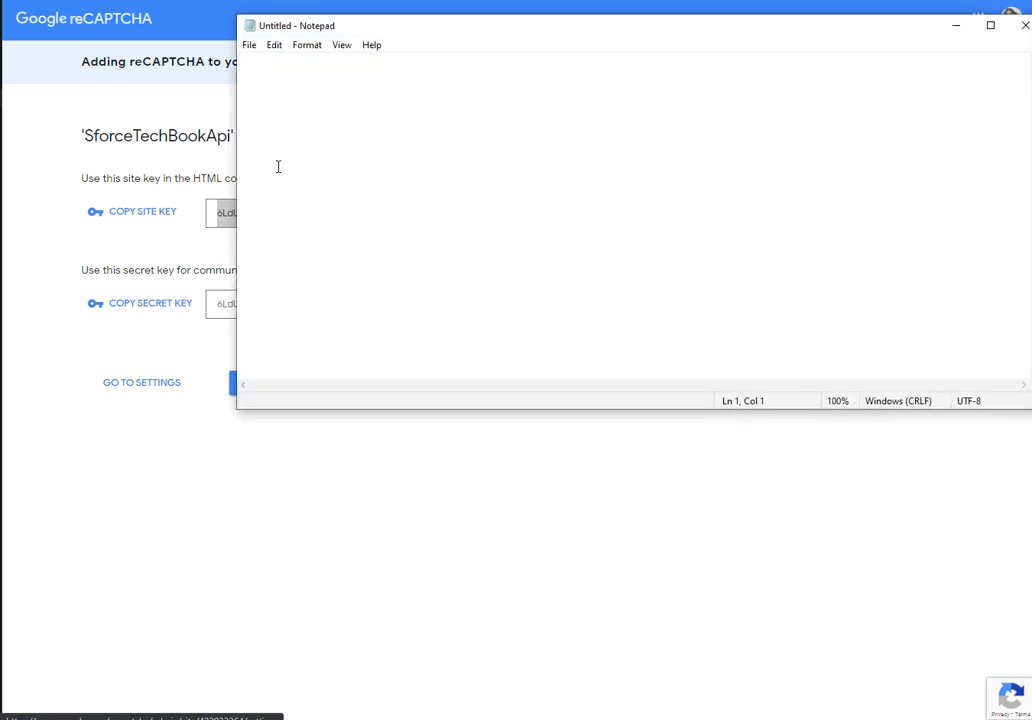
text(site:)
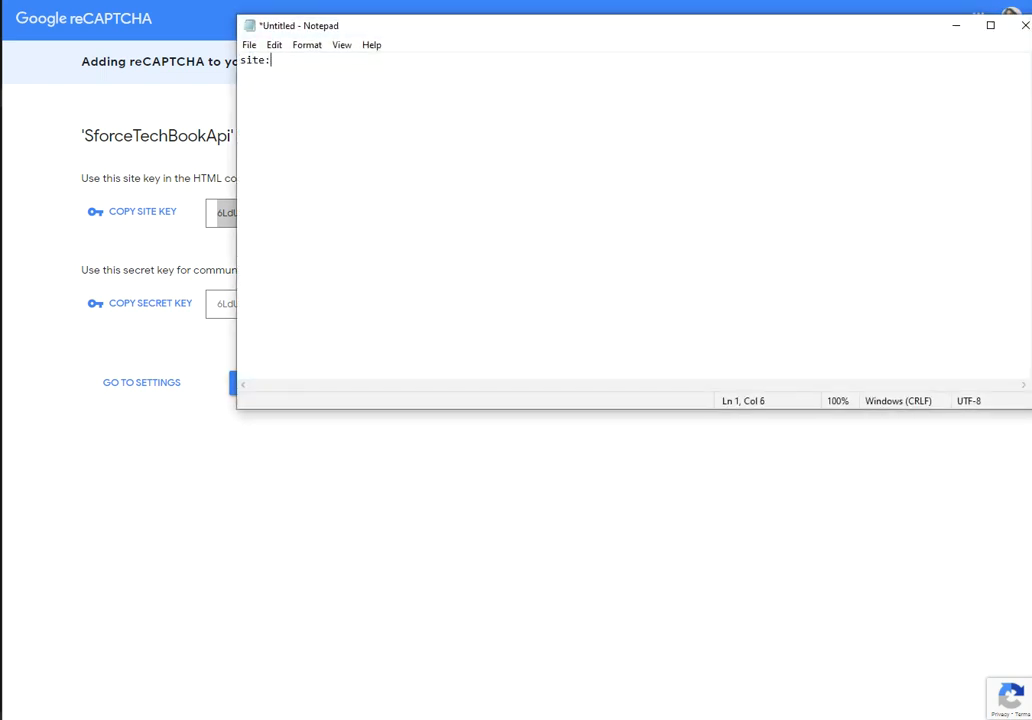
key(ctrl+v)
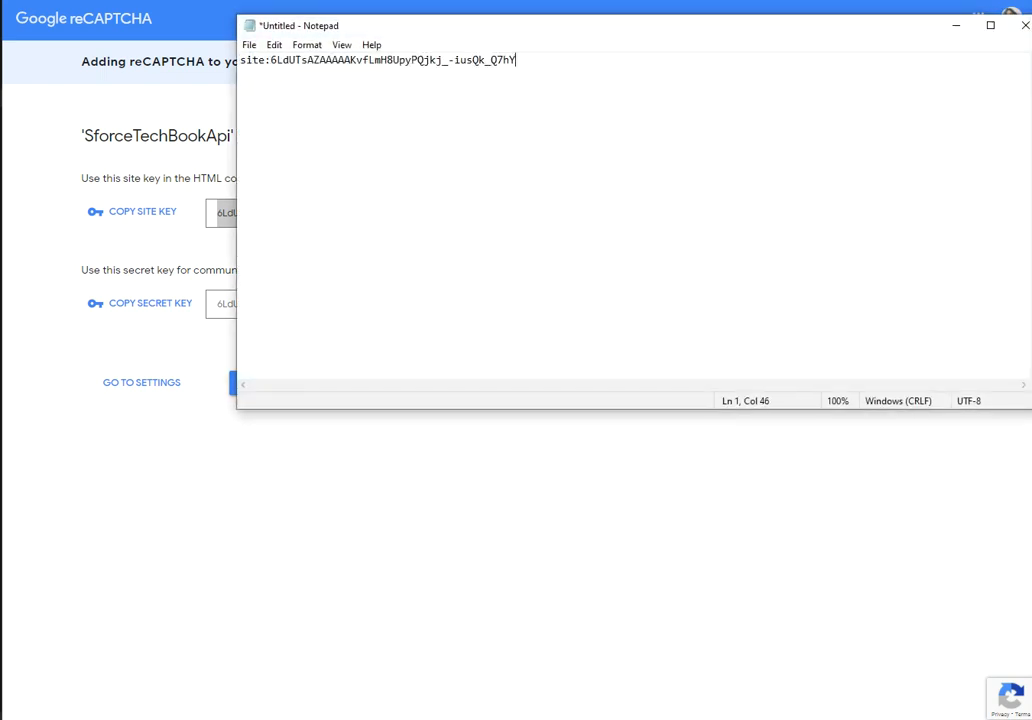
click(262, 66)
click(524, 64)
key(Return)
Paste the secret key after a 'secret' label, then return to the Salesforce setup page.
text(secret:)
click(142, 276)
double_click(300, 304)
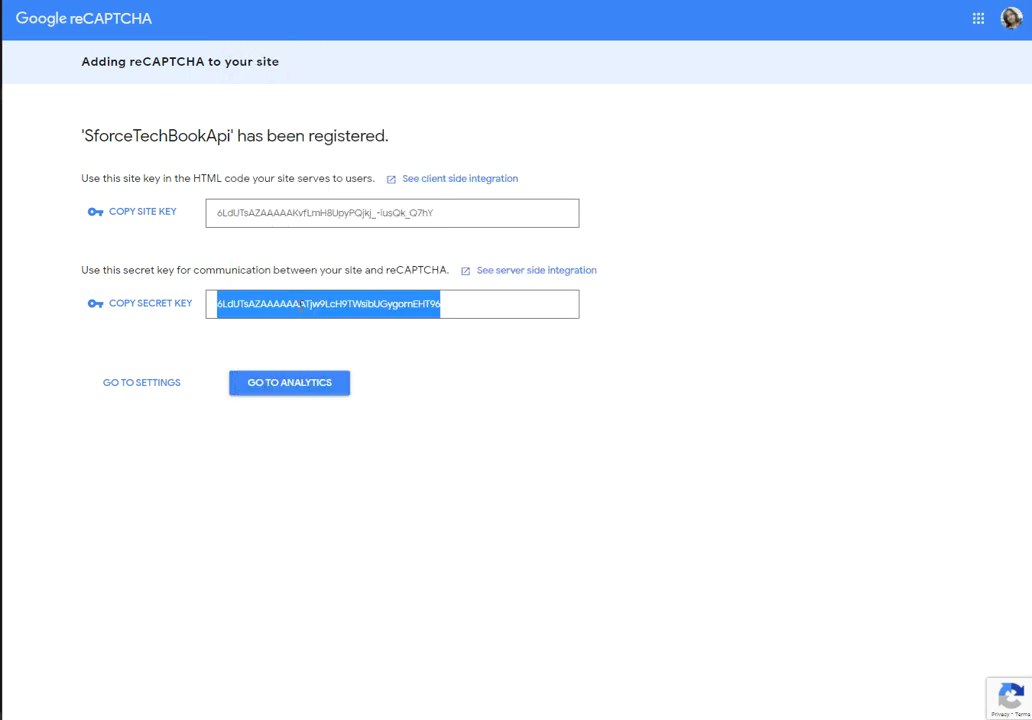
key(alt+Tab)
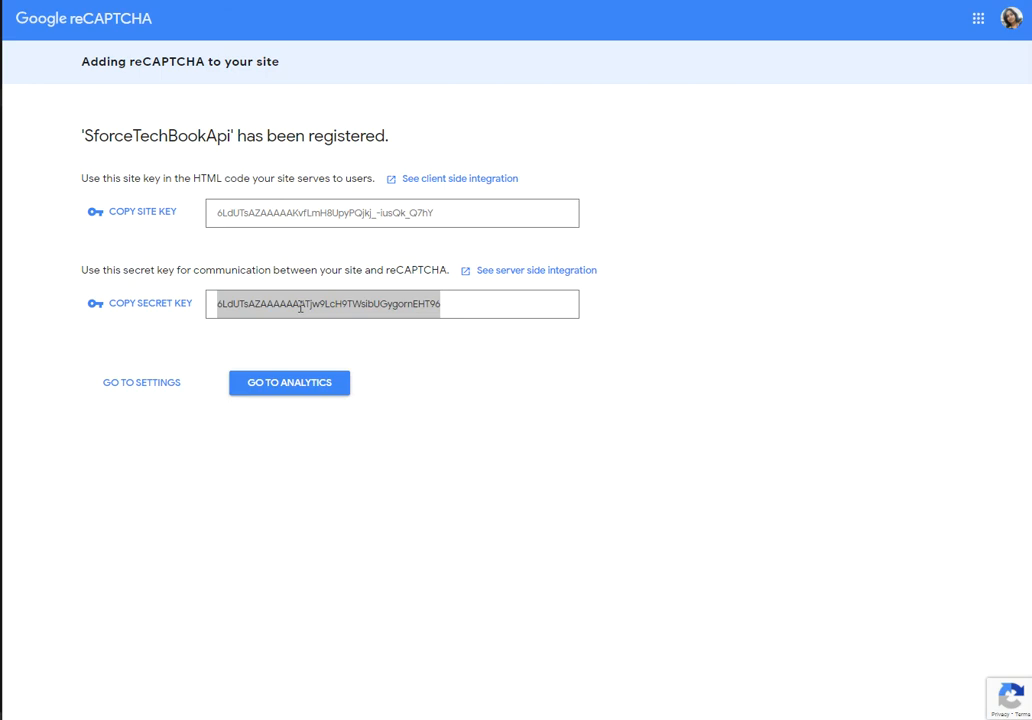
key(alt+Tab)
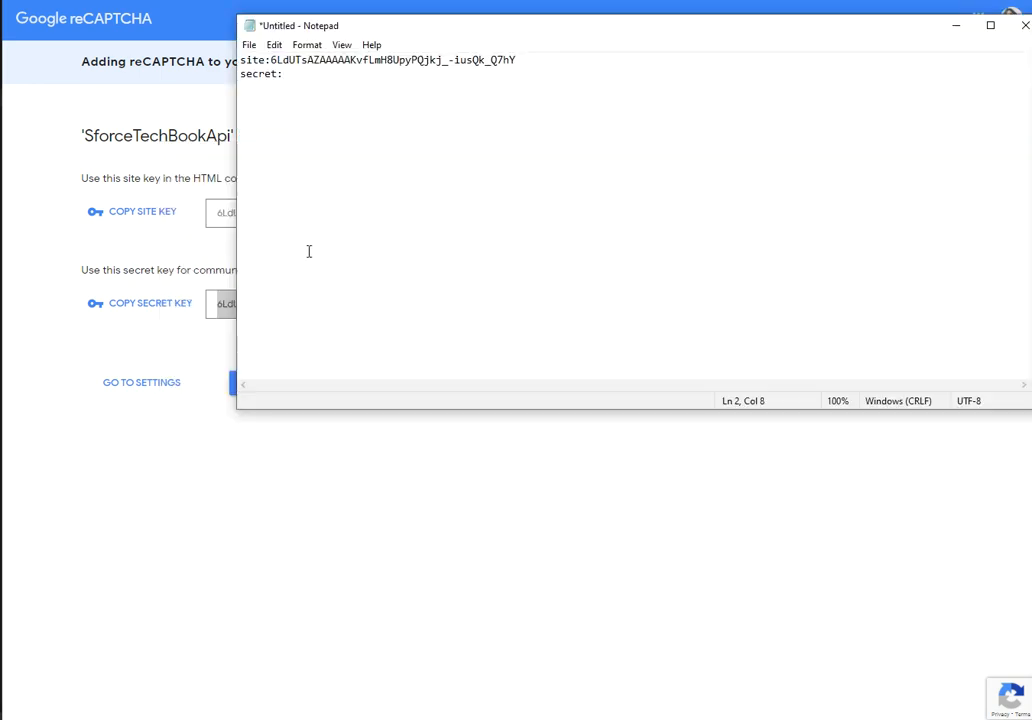
key(ctrl+v)
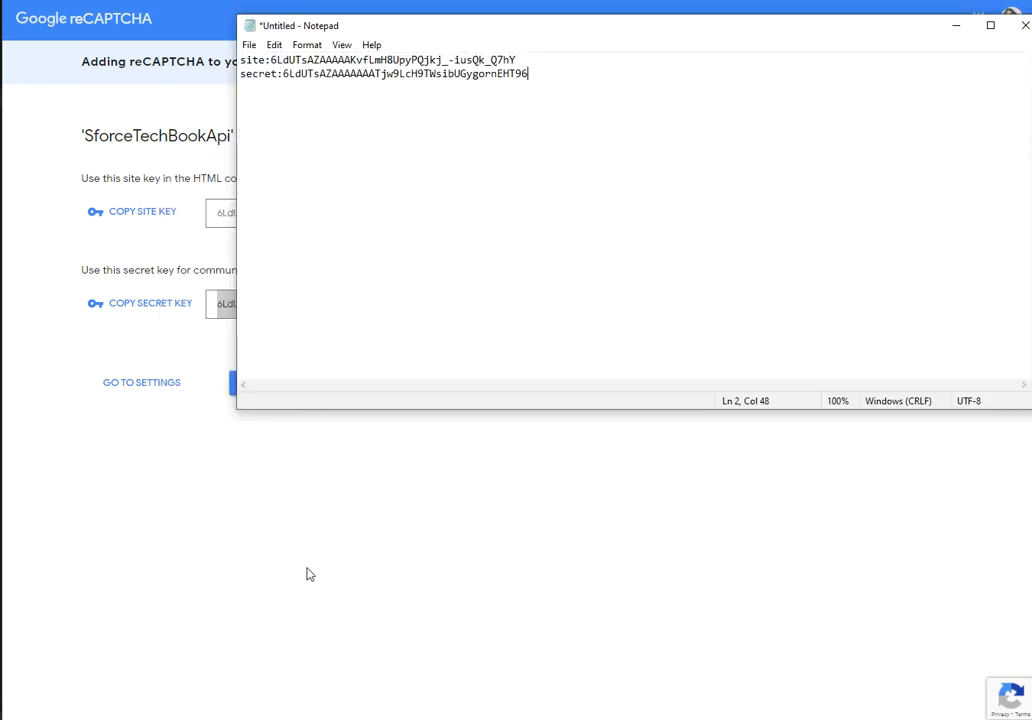
click(300, 568)
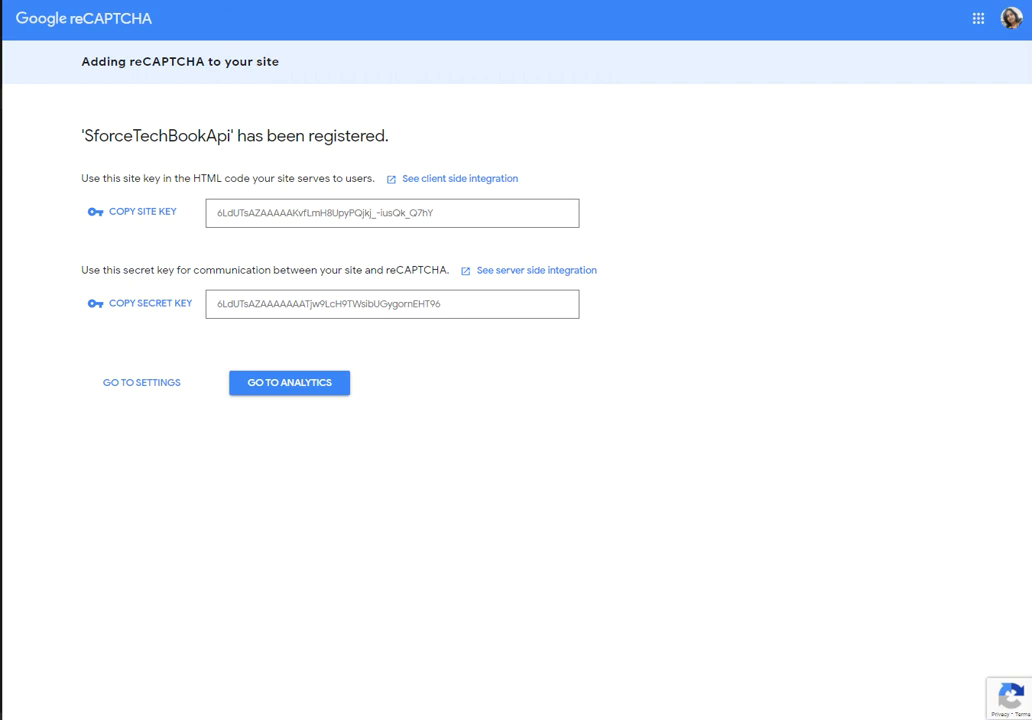
click(80, 1)
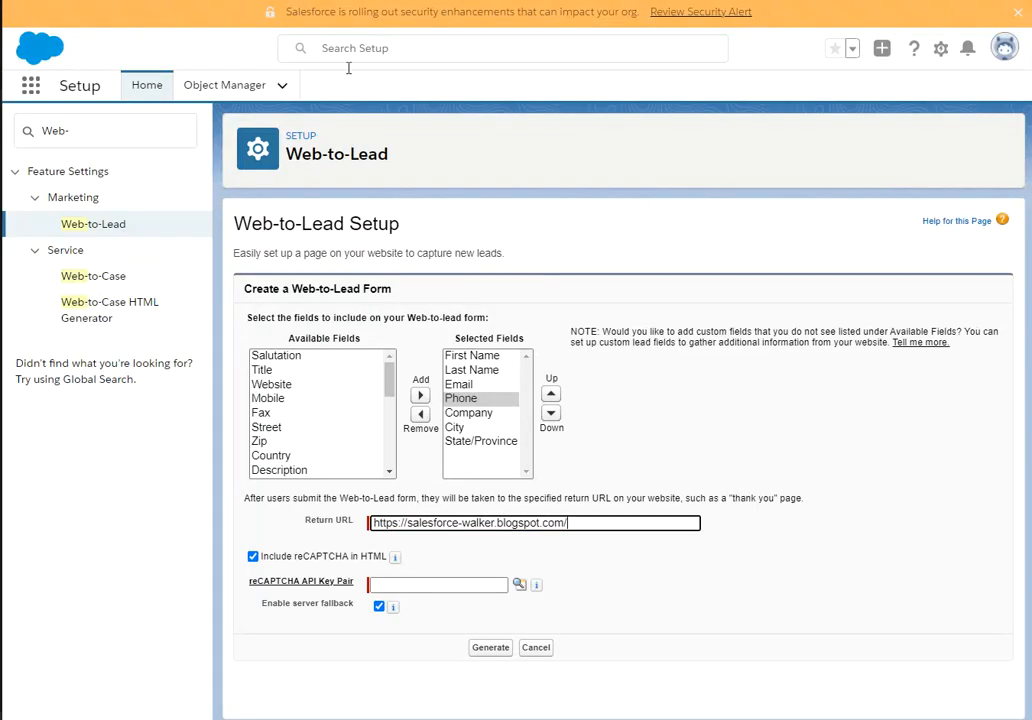
Begin a new reCAPTCHA API key pair and select the site key in Notepad.
click(519, 584)
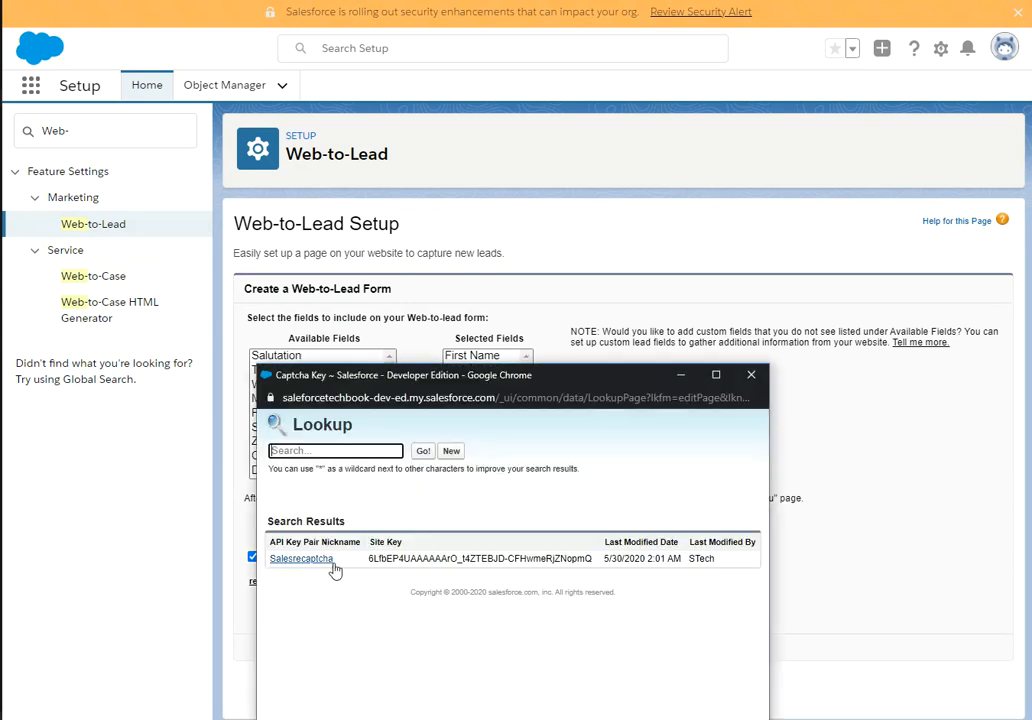
click(458, 455)
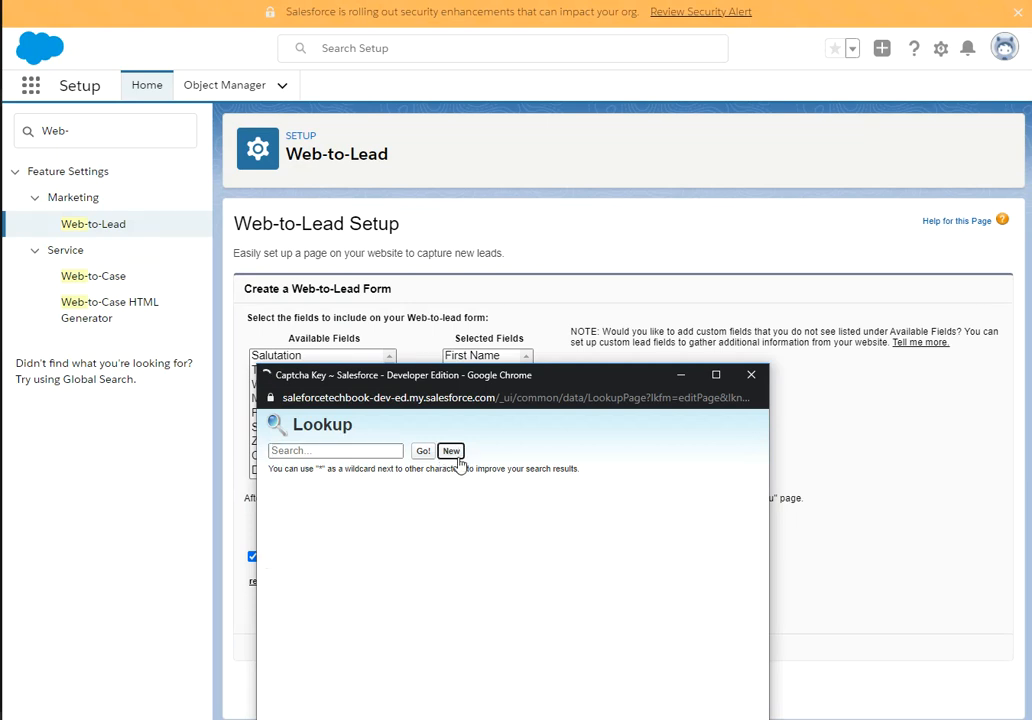
click(380, 525)
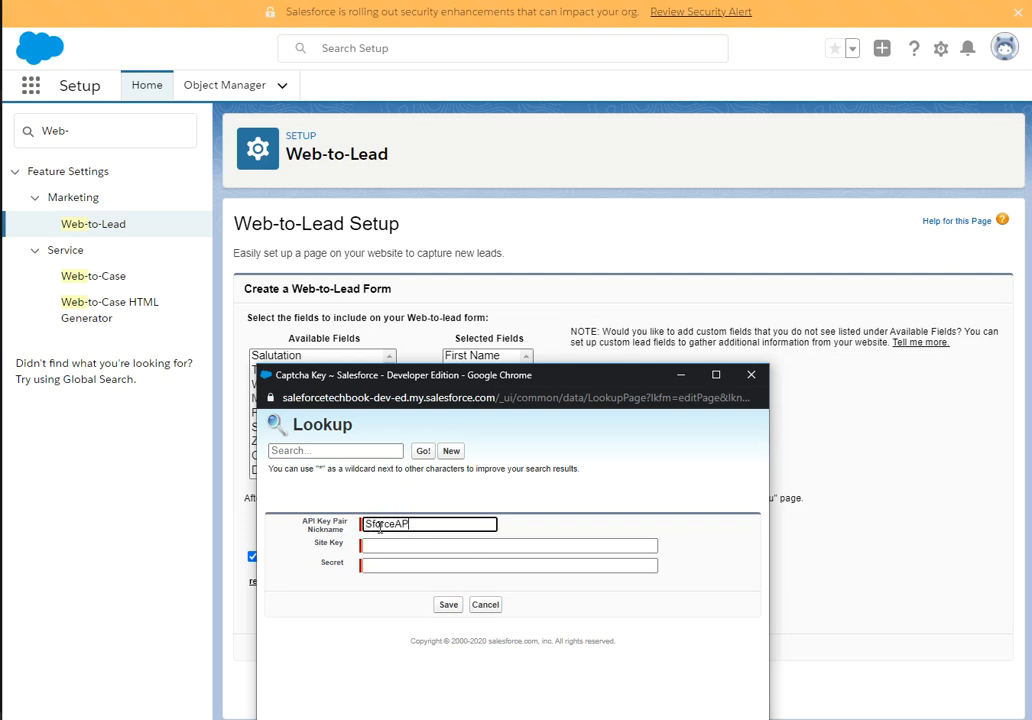
click(365, 545)
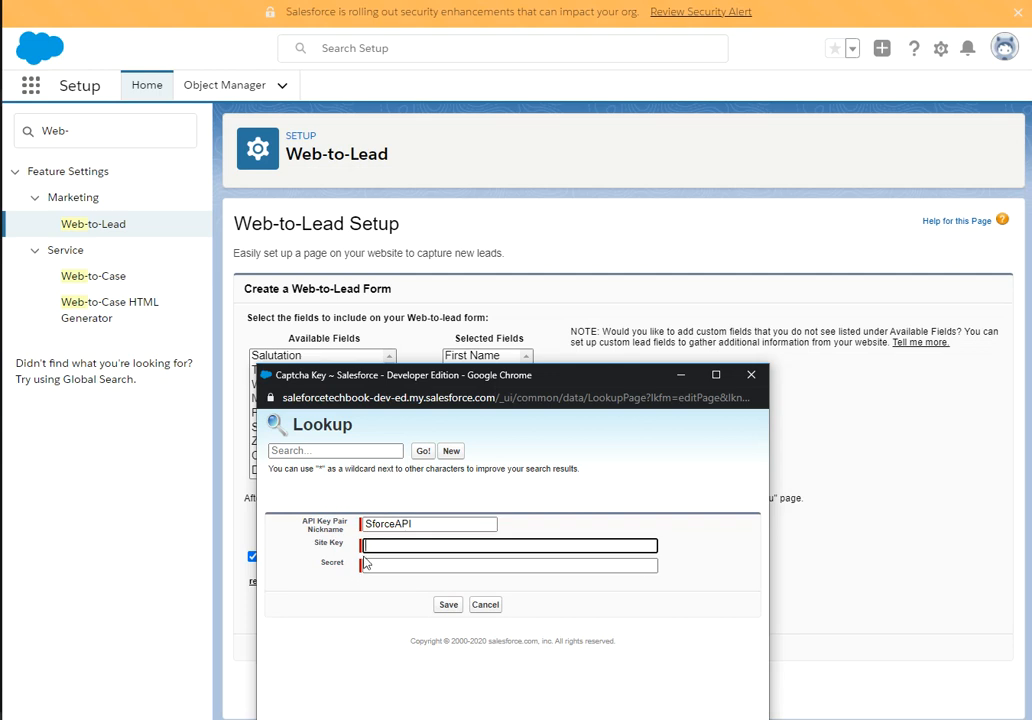
key(alt+Tab)
key(alt+Tab)
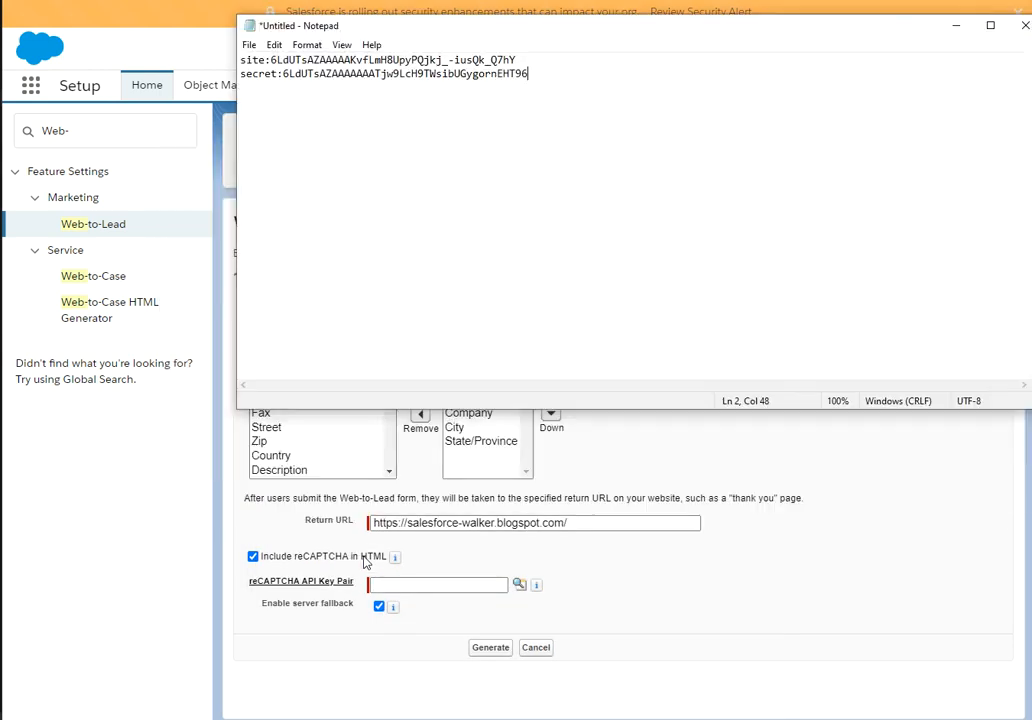
double_click(338, 60)
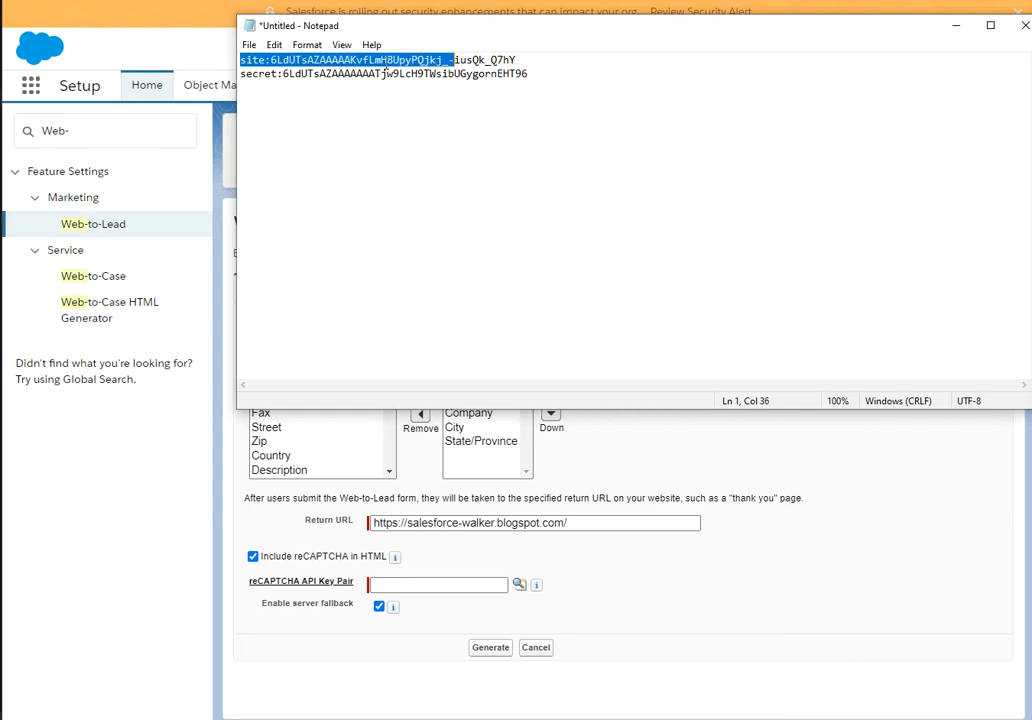
click(523, 60)
drag(523, 60, 272, 58)
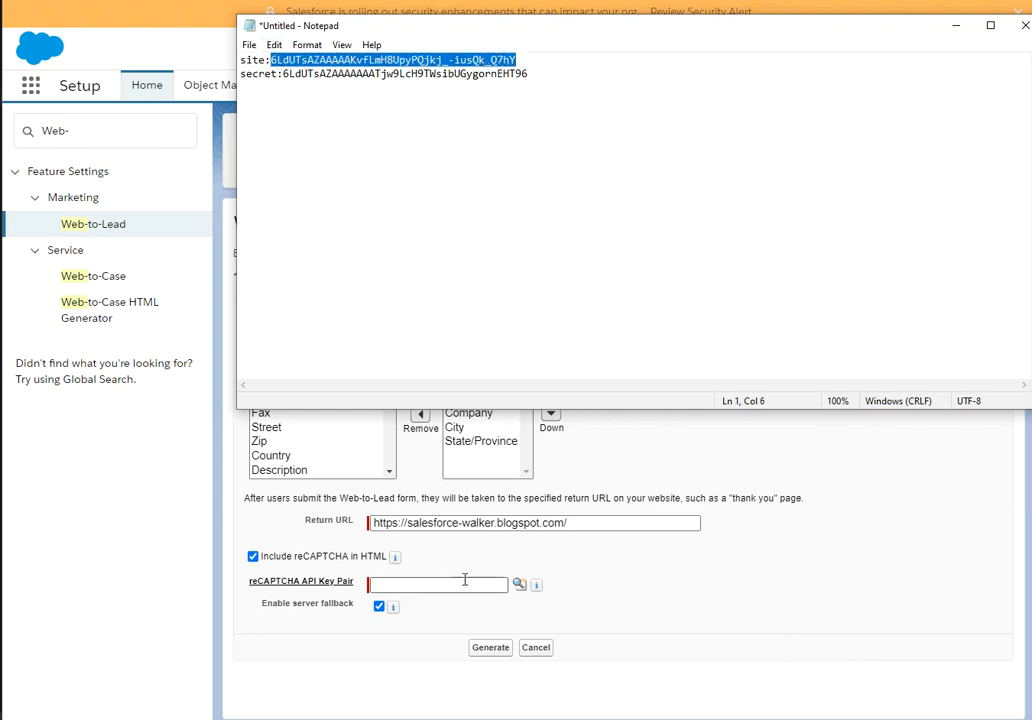
Start the sforceAPI key pair again and paste the site key into Site Key.
click(519, 586)
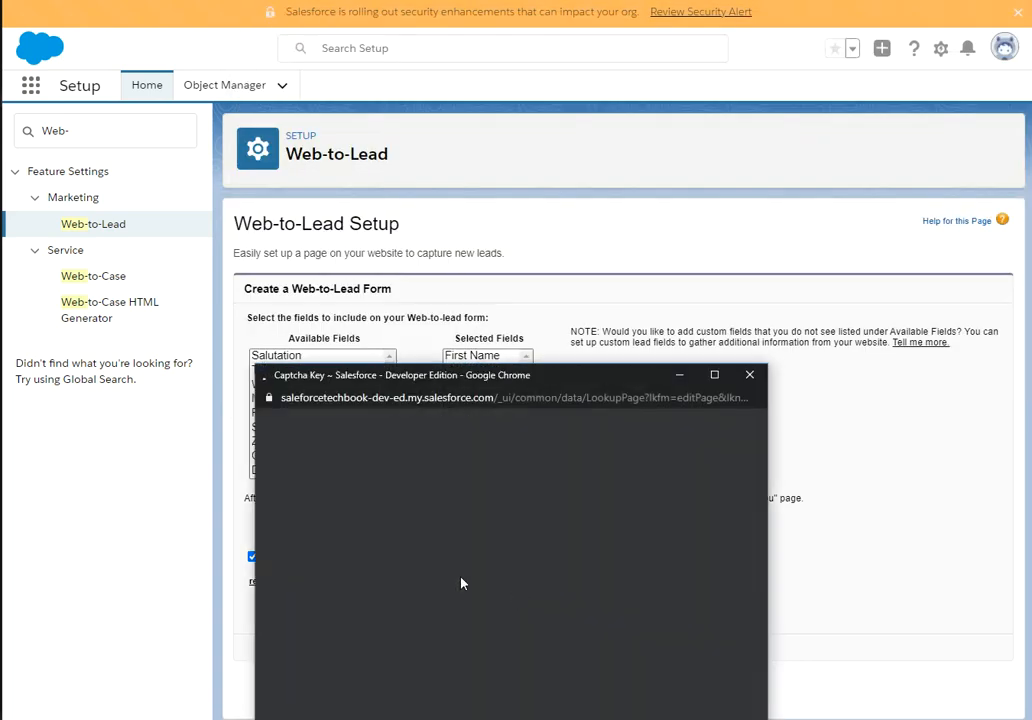
click(448, 452)
click(387, 525)
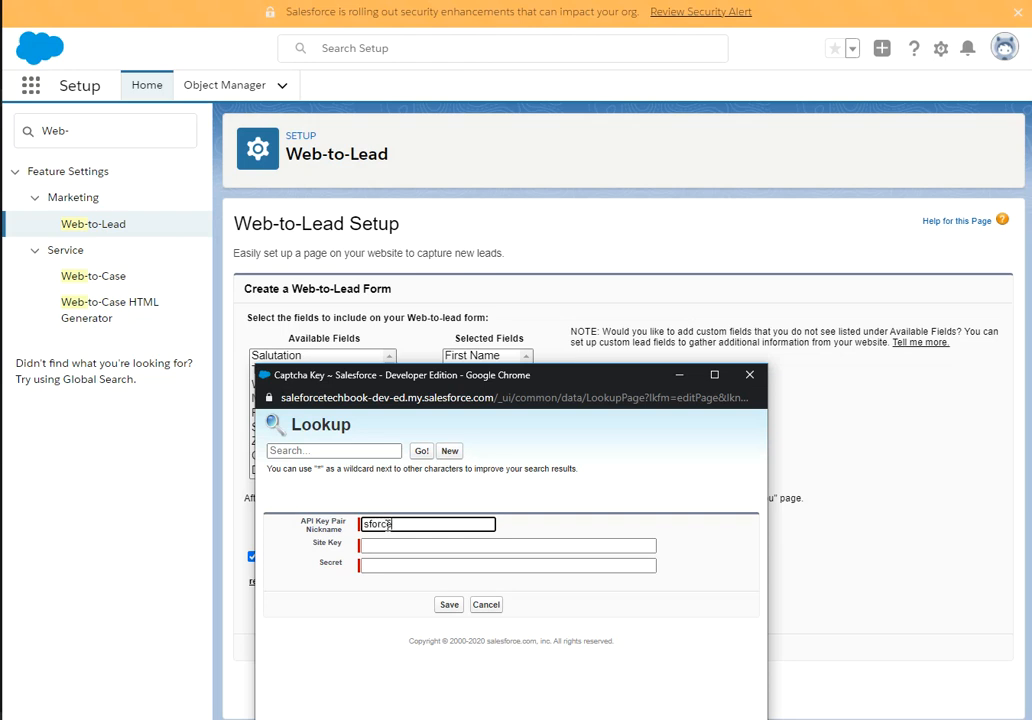
click(380, 546)
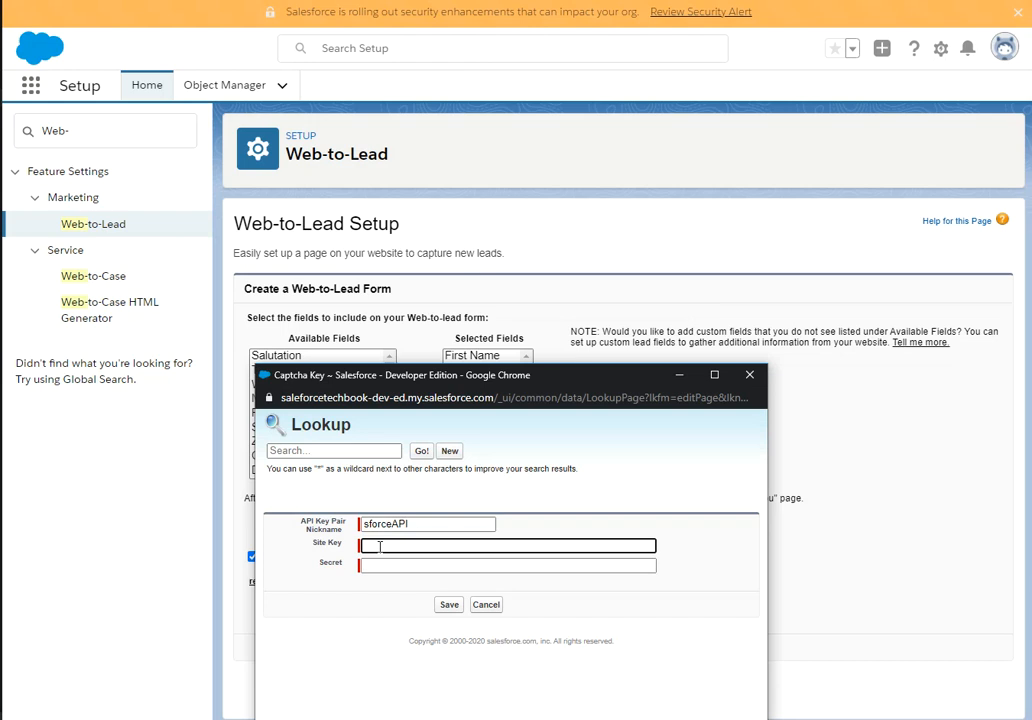
key(ctrl+v)
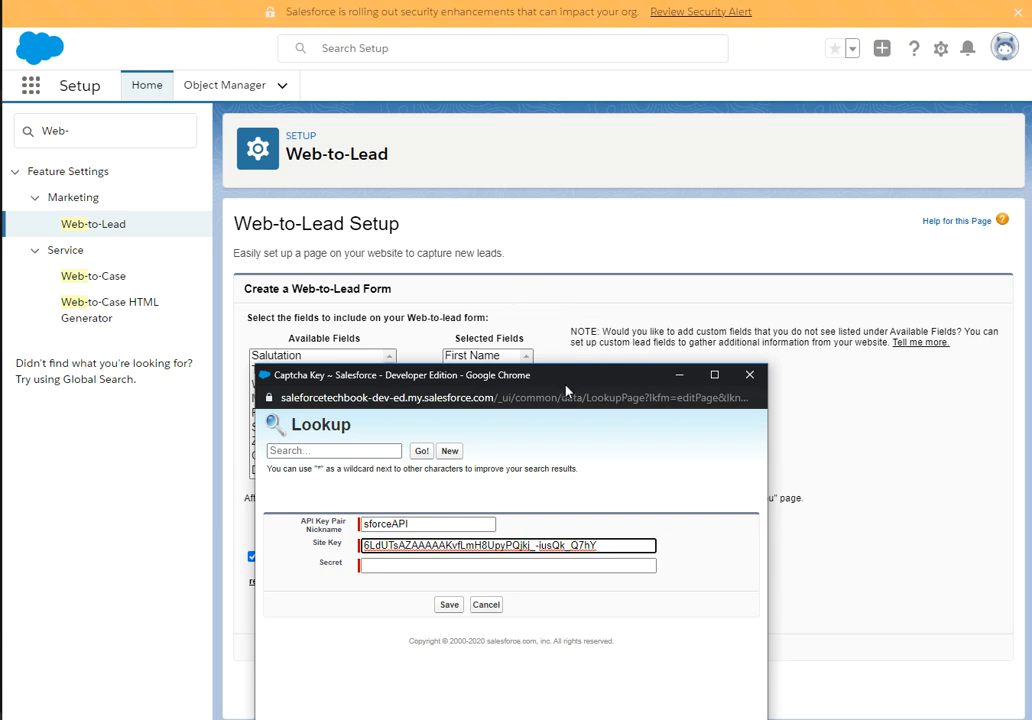
Paste the secret key into Secret and save the sforceAPI key pair.
drag(568, 369, 603, 134)
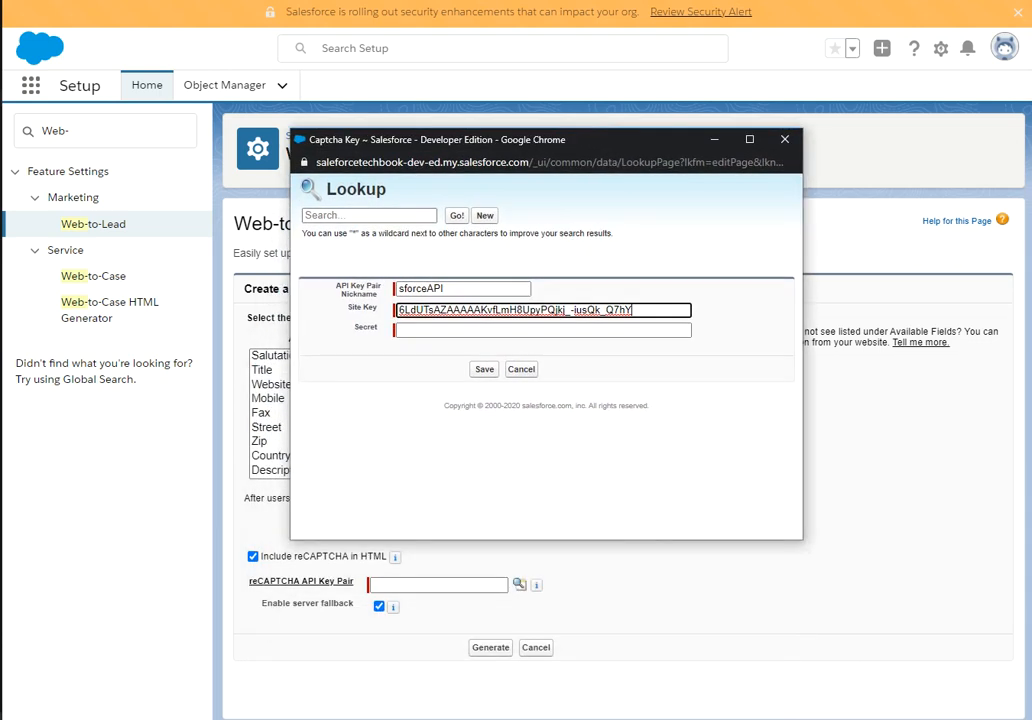
key(alt+Tab)
drag(530, 75, 282, 78)
key(ctrl+c)
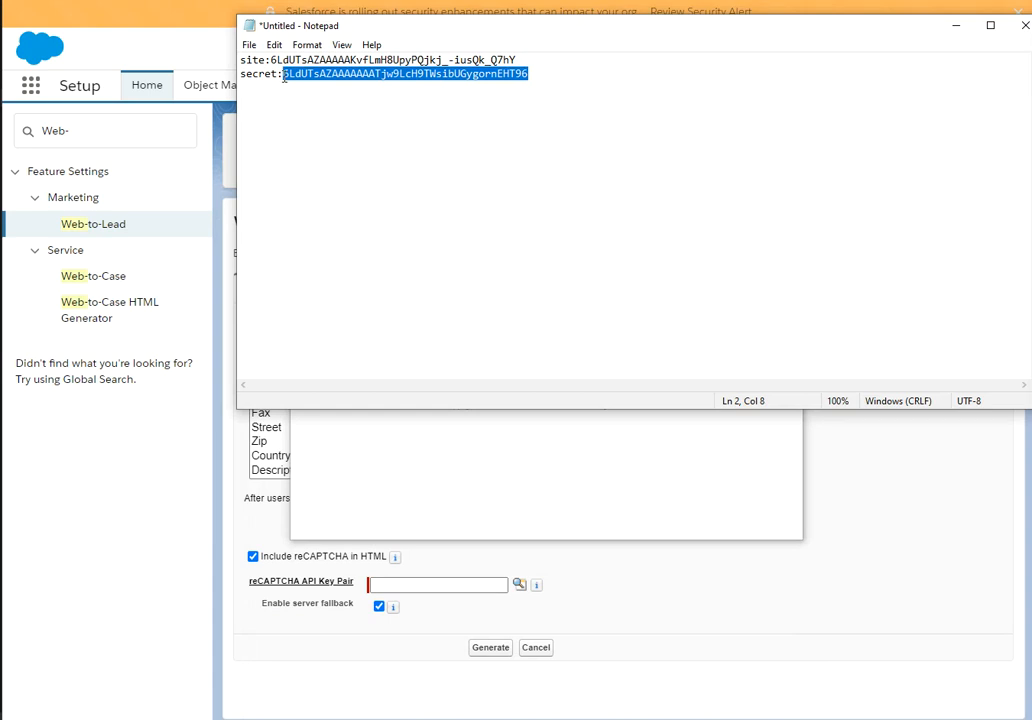
click(433, 506)
click(426, 329)
key(ctrl+v)
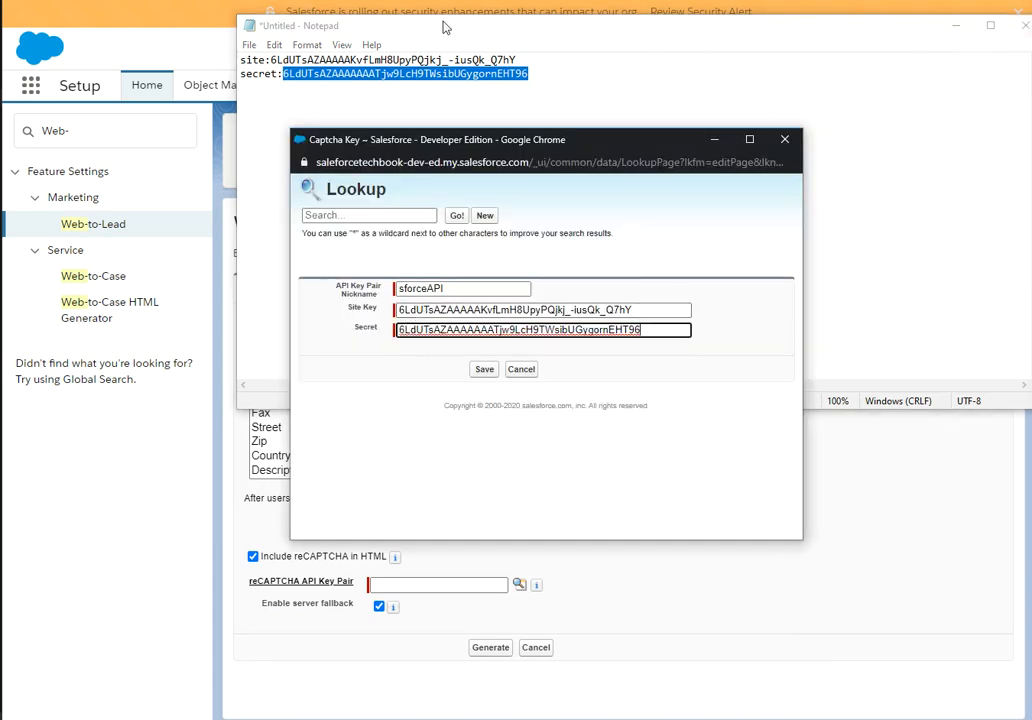
click(484, 370)
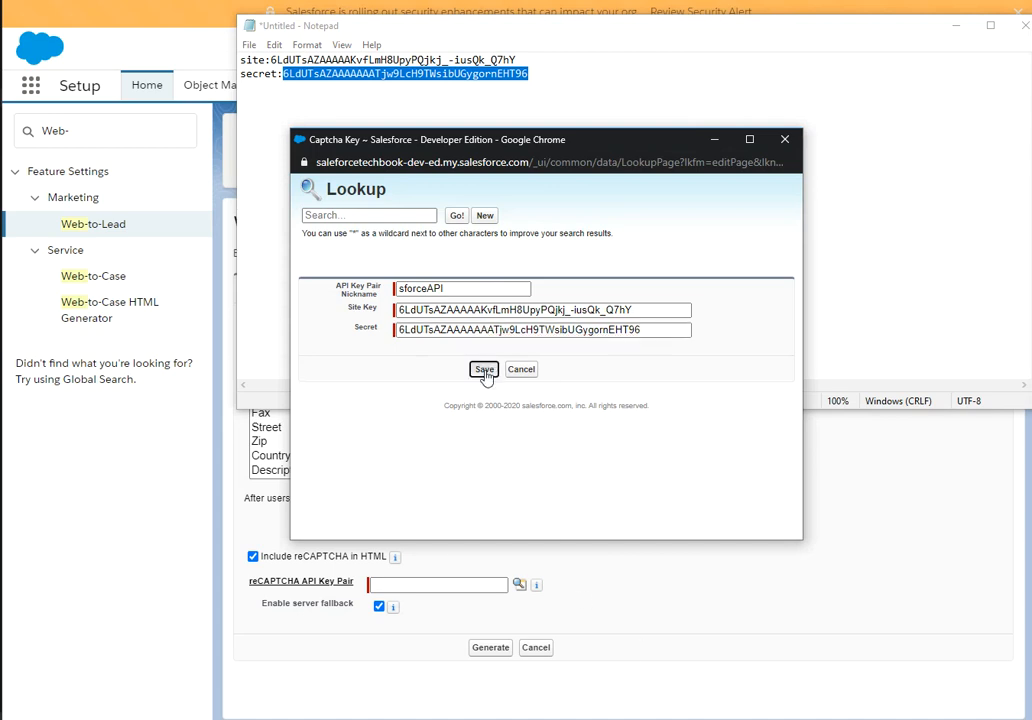
click(706, 613)
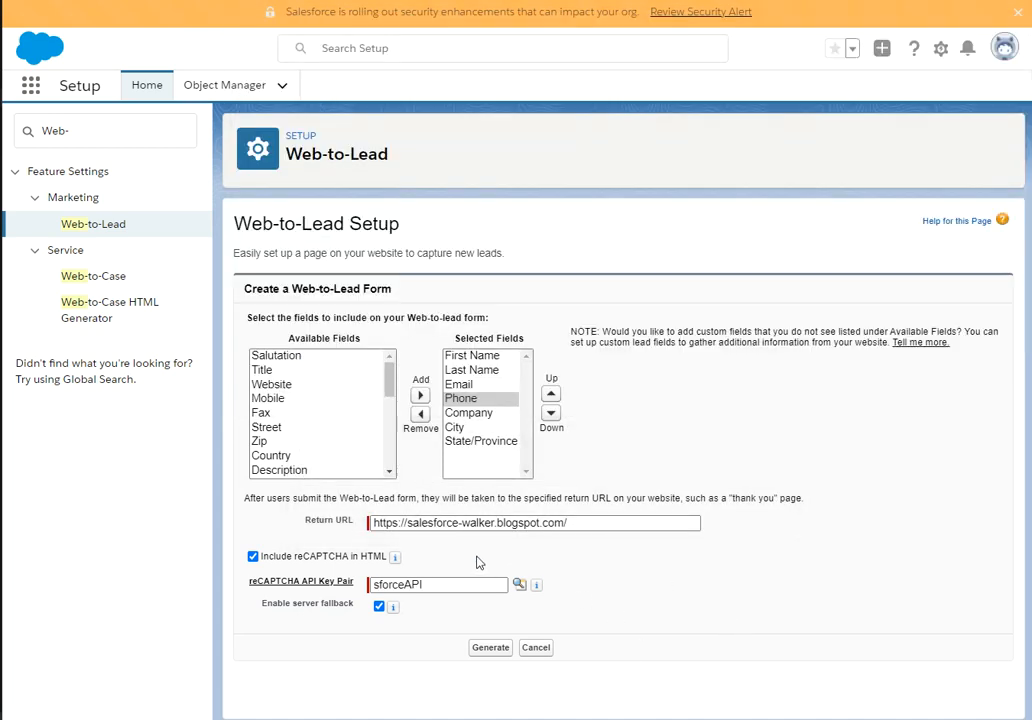
Generate the Web-to-Lead form HTML and select all of its code for copying.
click(372, 585)
click(490, 647)
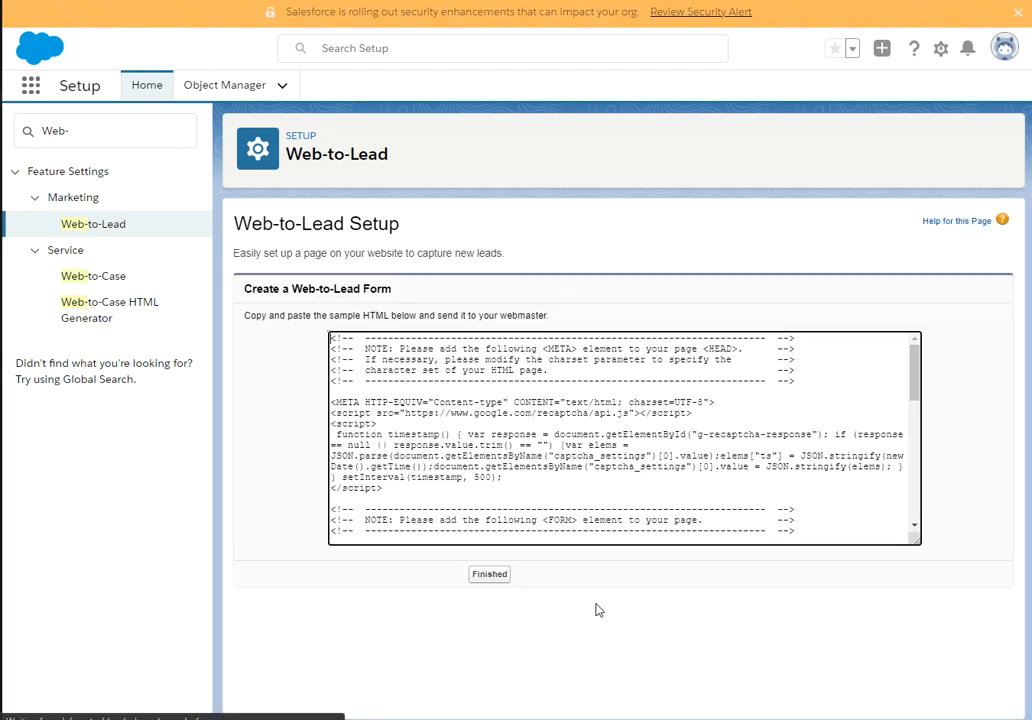
click(463, 407)
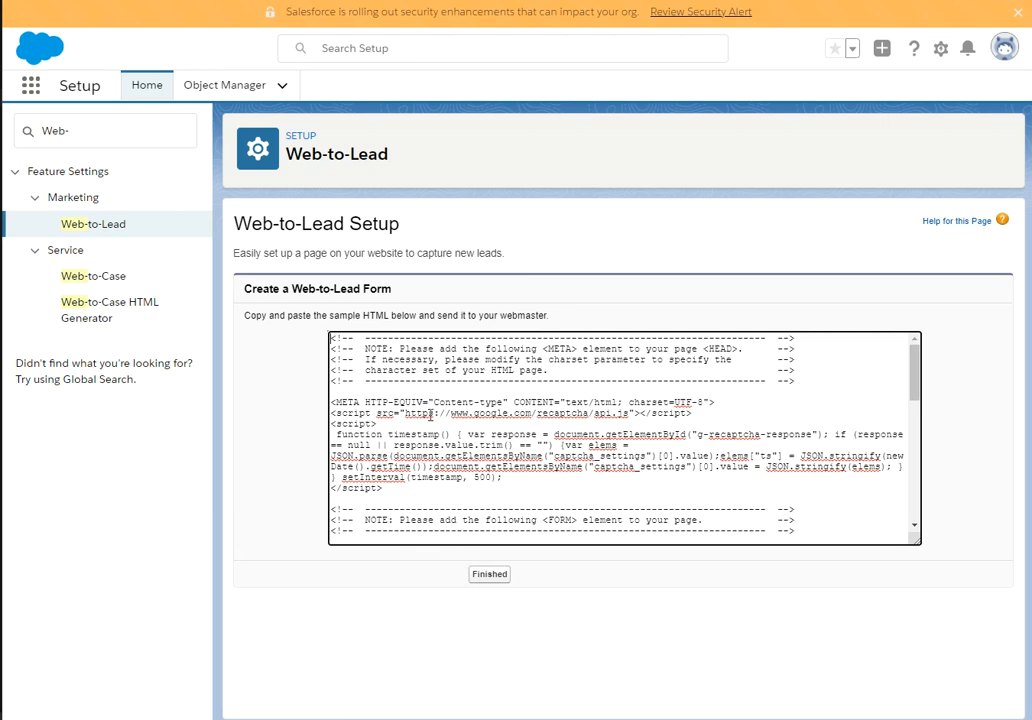
drag(440, 477, 443, 486)
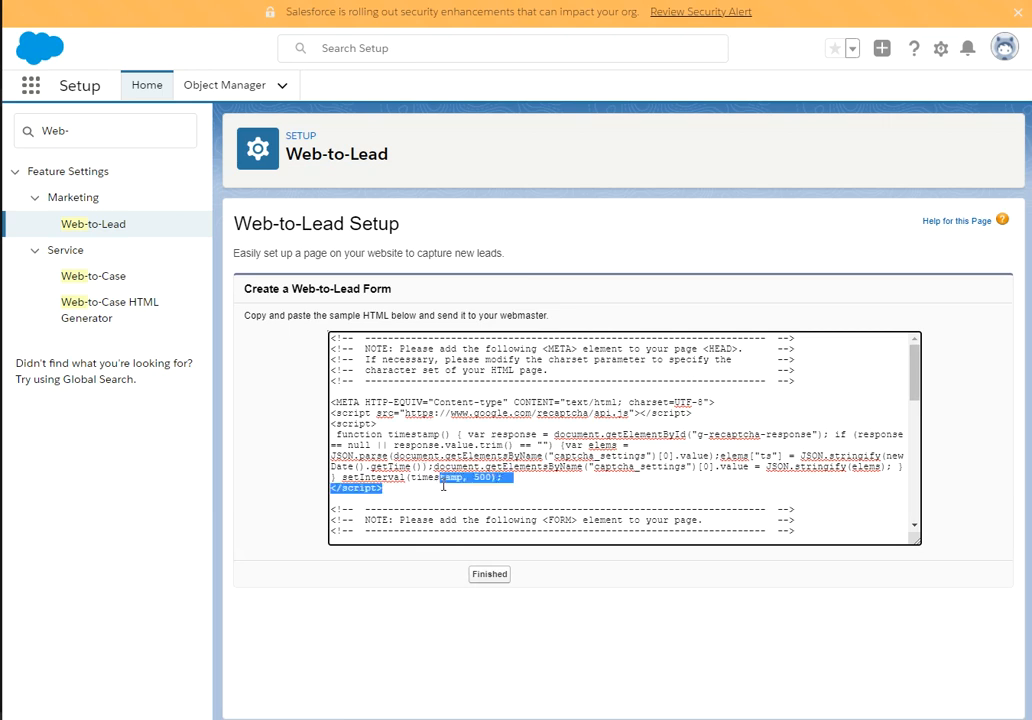
key(ctrl+a)
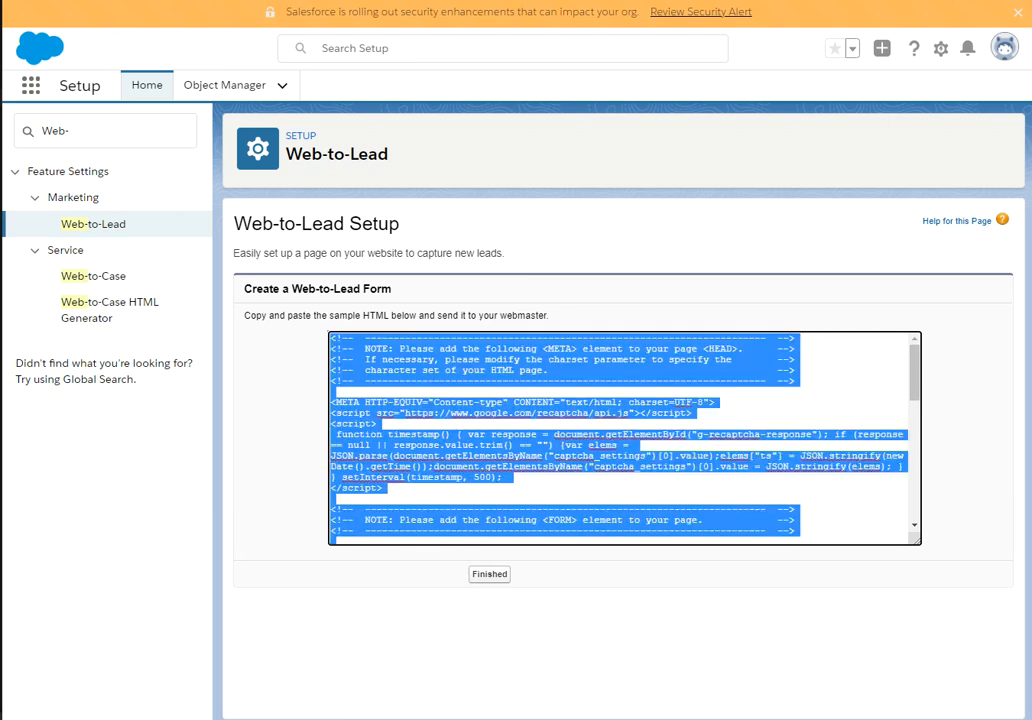
key(alt+Tab)
Replace the old notes with the copied Web-to-Lead form code.
click(544, 127)
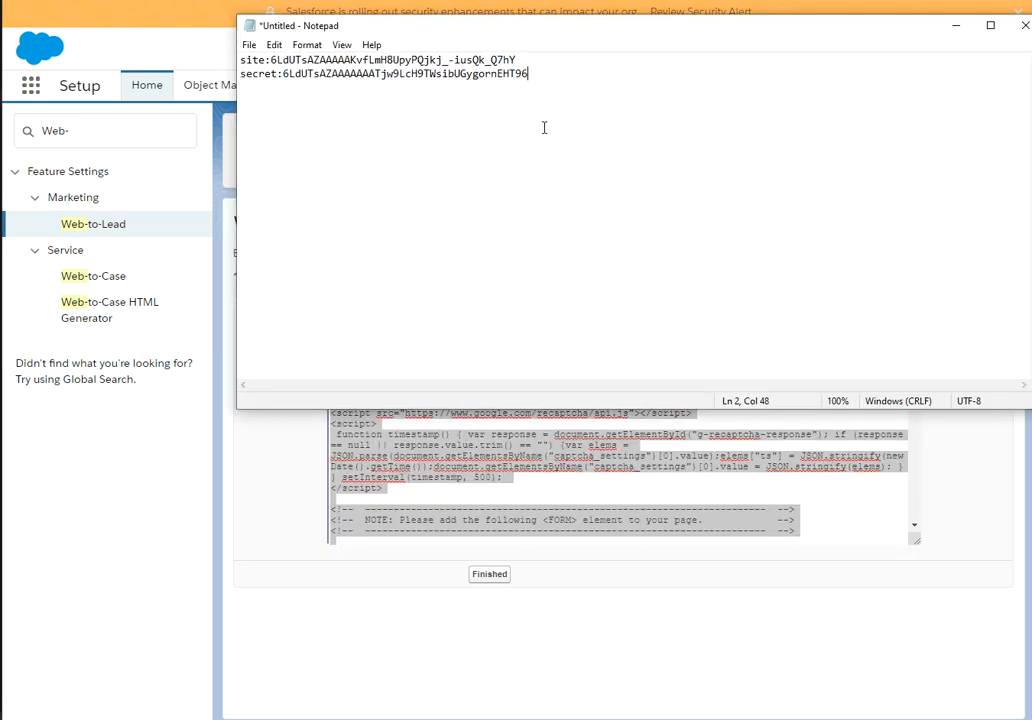
key(ctrl+a)
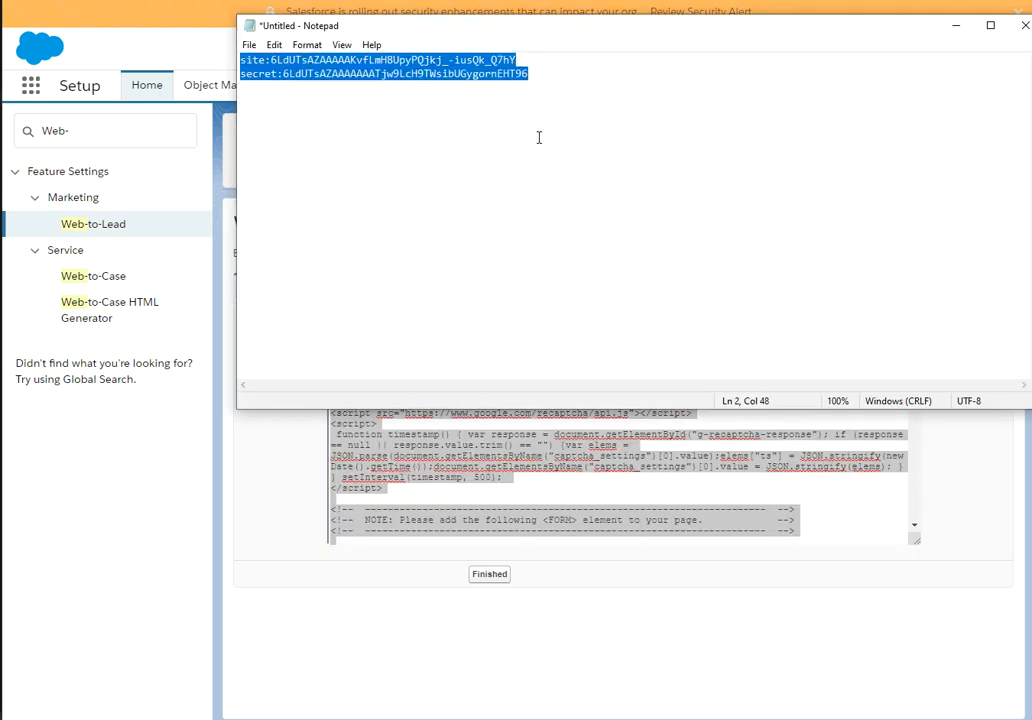
key(ctrl+v)
Add <html> as the first line and </html> after the closing form tag.
scroll(357, 182, up, 10)
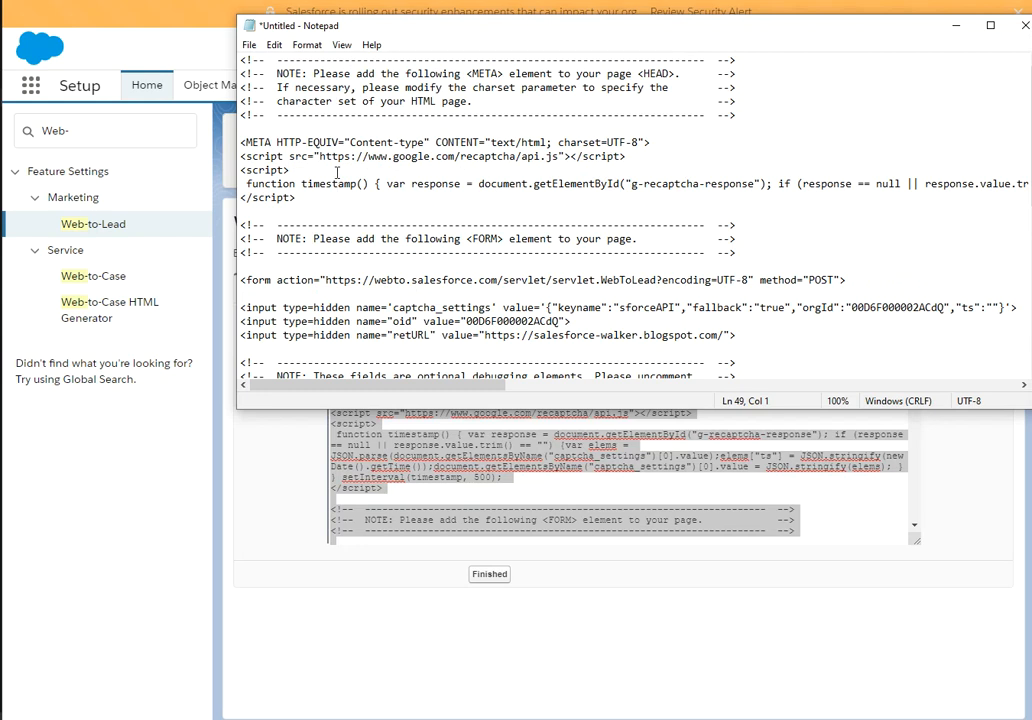
click(242, 62)
key(Return)
key(Up)
text(<html)
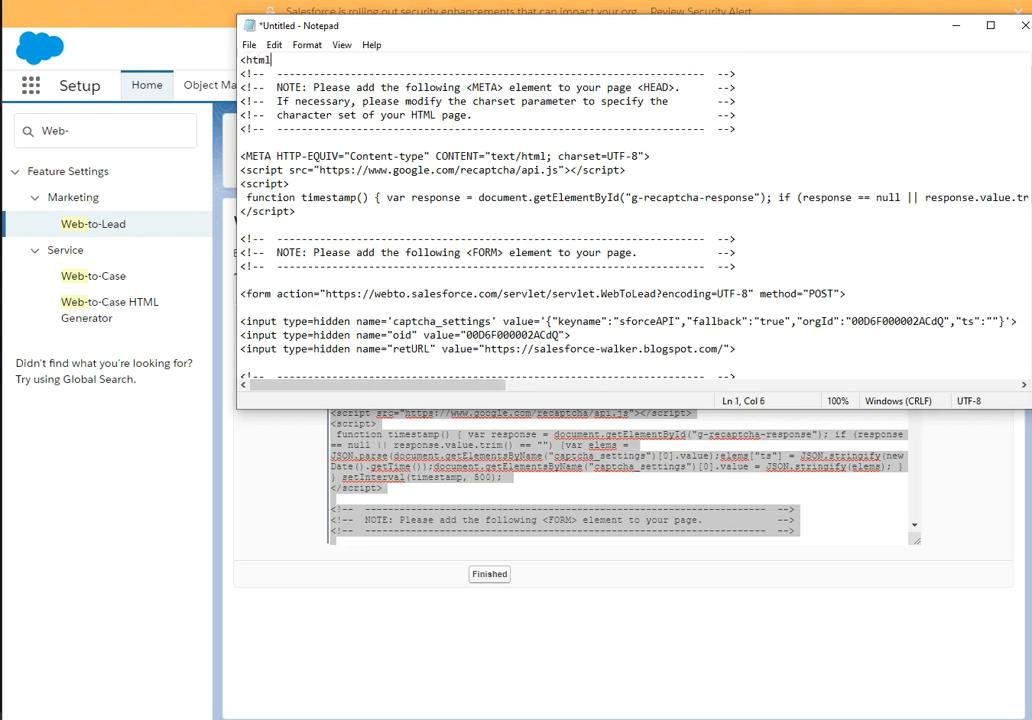
text(>)
scroll(307, 270, down, 10)
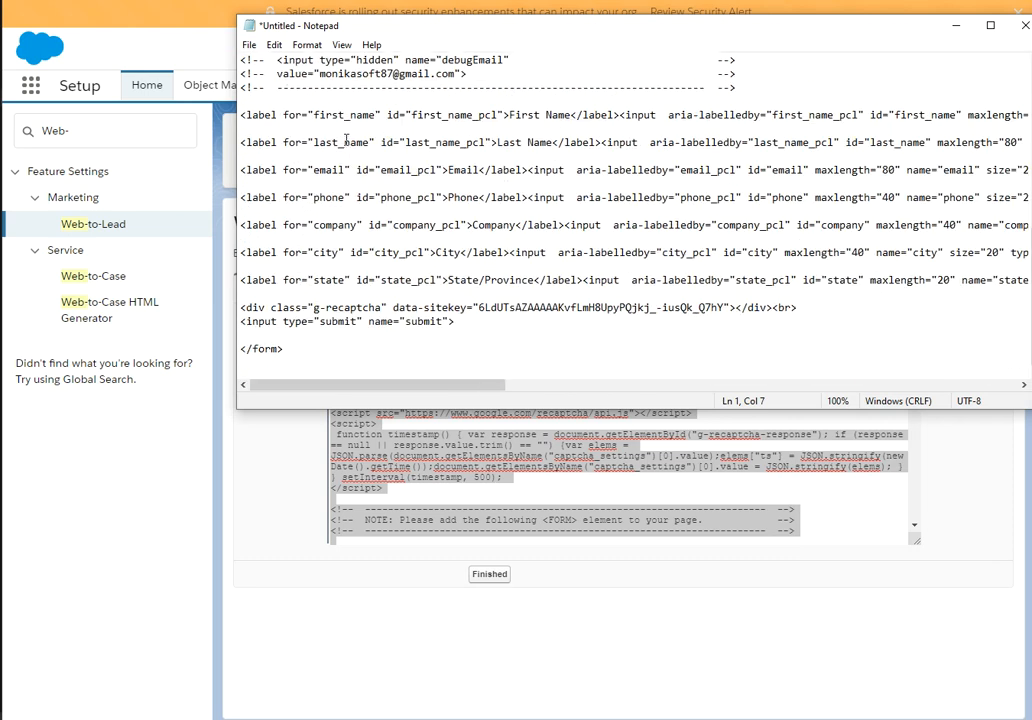
click(305, 355)
key(Return)
text(</html>)
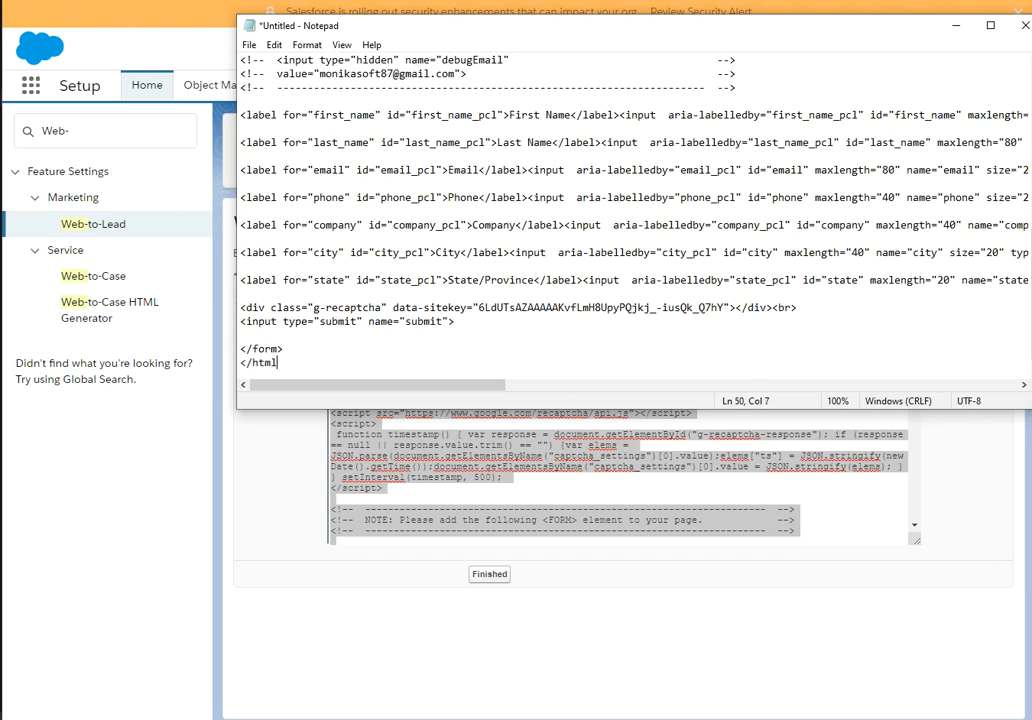
Save As Web-to-Lead-Form.html on the Desktop with Save as type All Files.
click(248, 45)
click(283, 130)
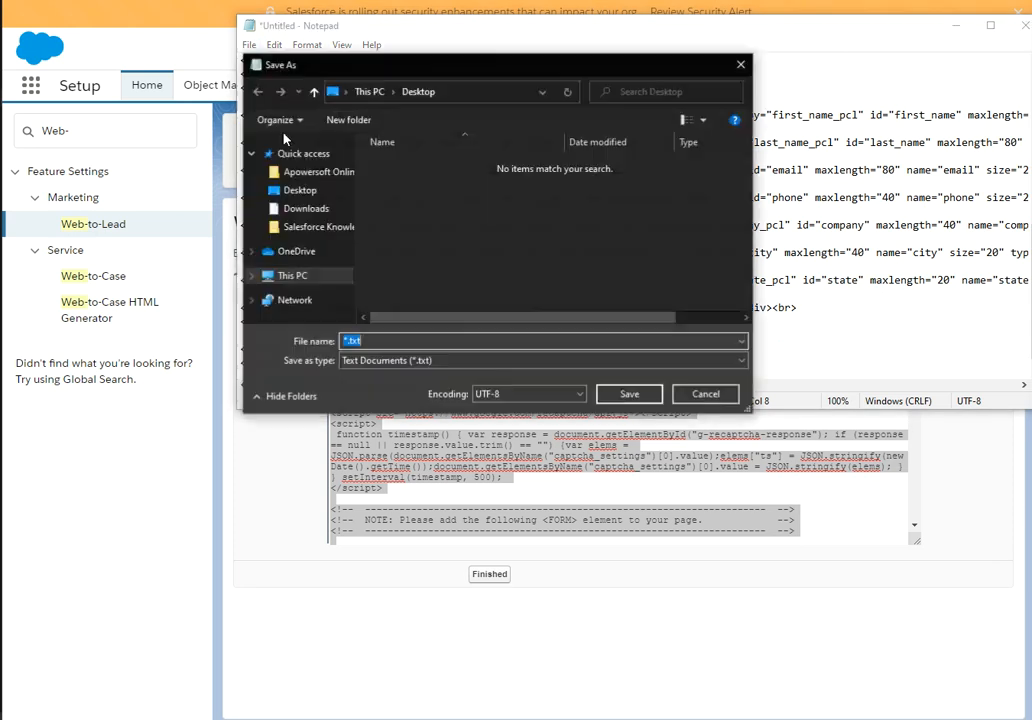
text(Web-to)
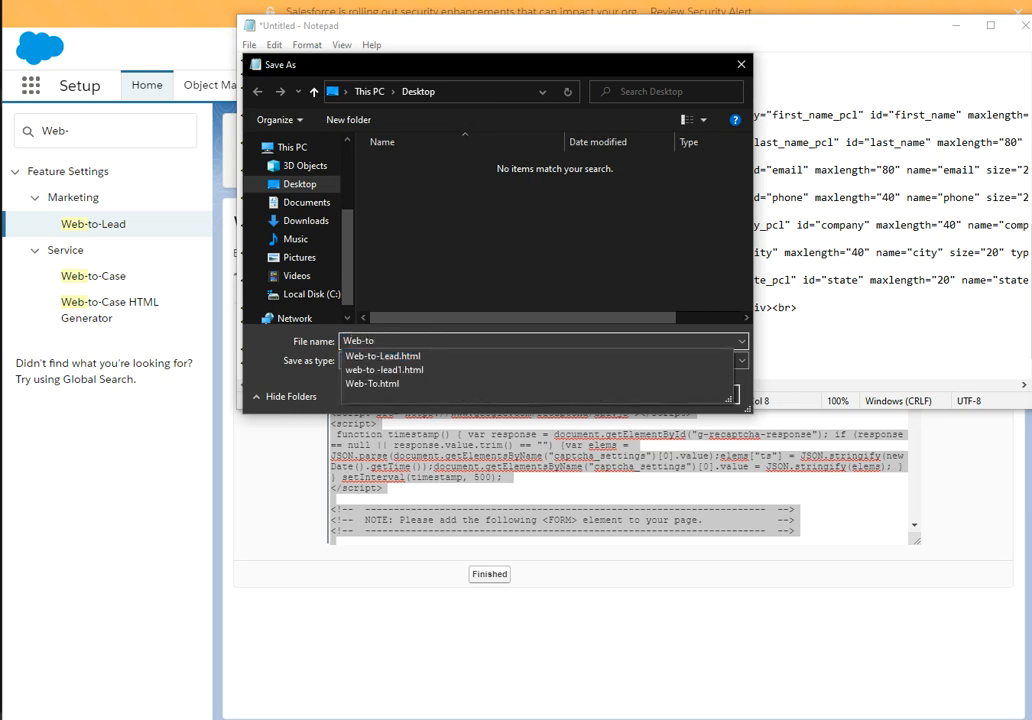
text(-L)
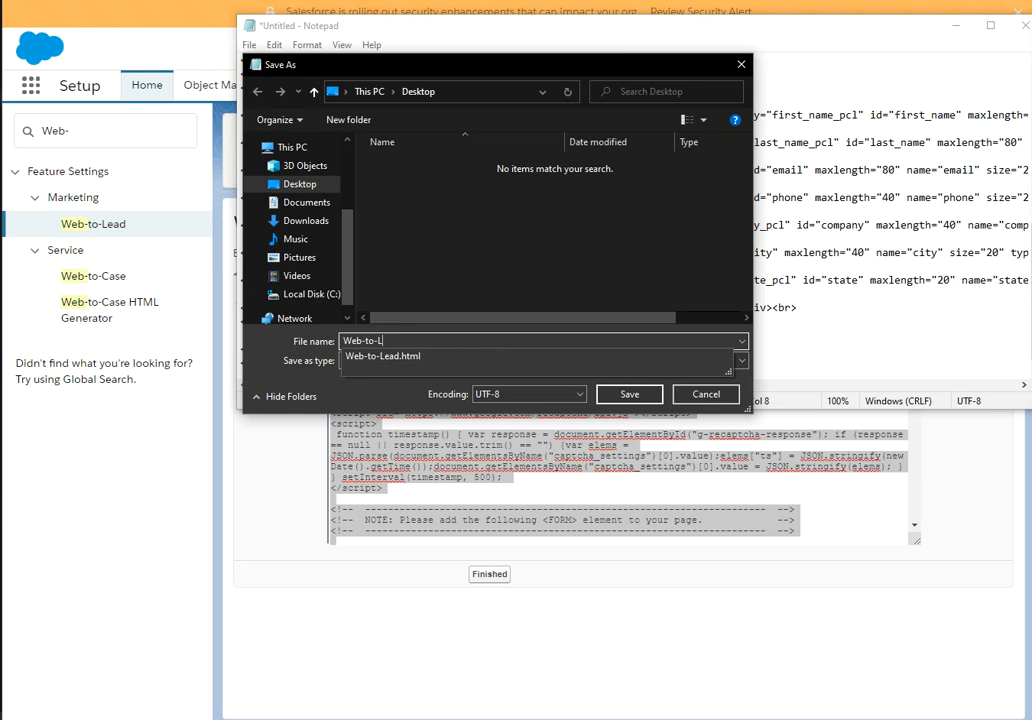
text(ead-Form.html)
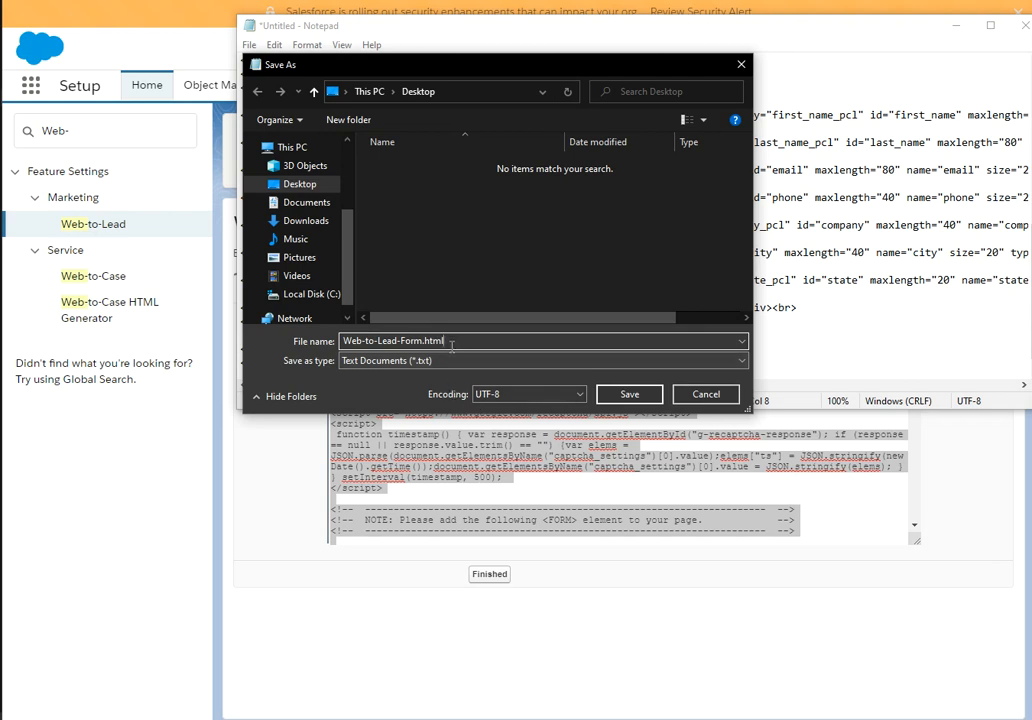
click(467, 363)
click(485, 385)
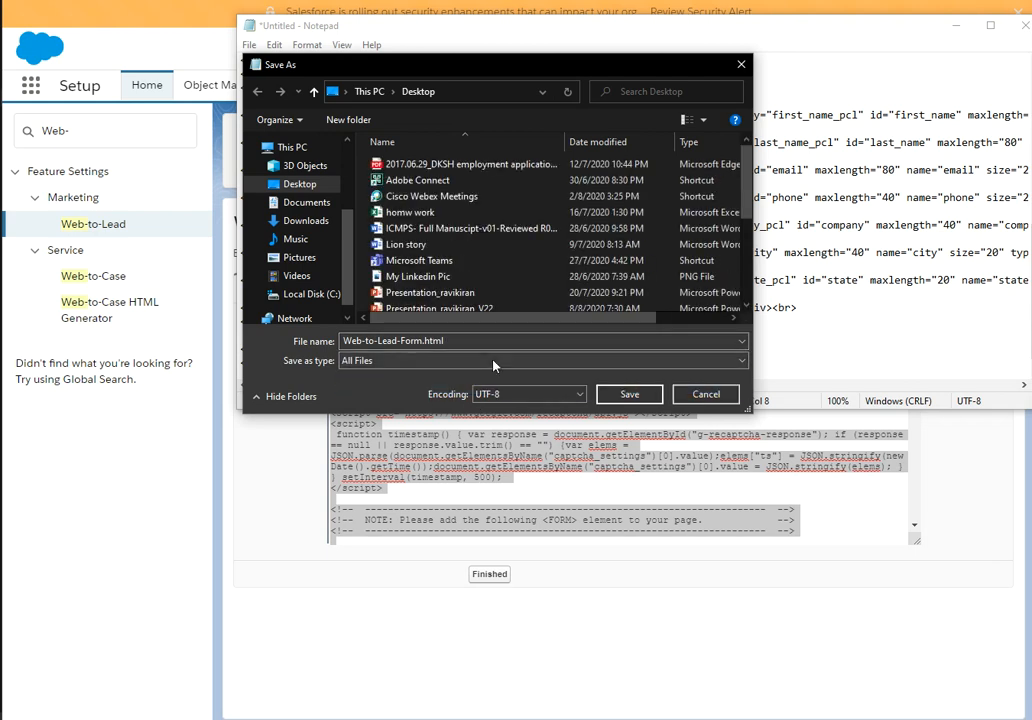
click(630, 396)
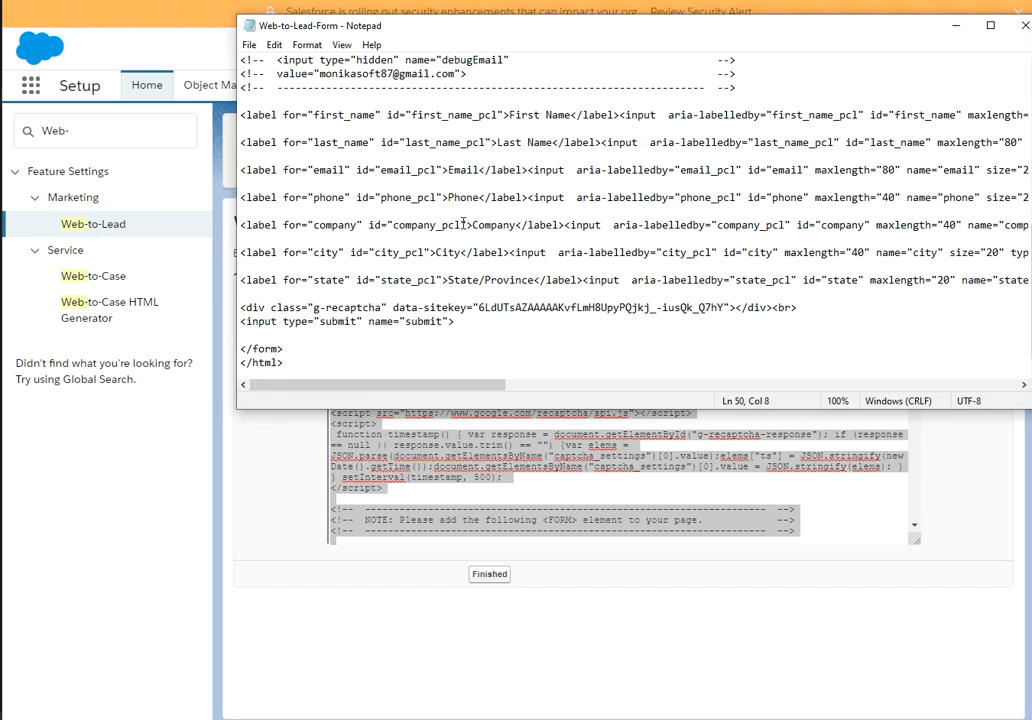
Make the Notepad window taller and wider so full code lines show.
scroll(424, 237, up, 9)
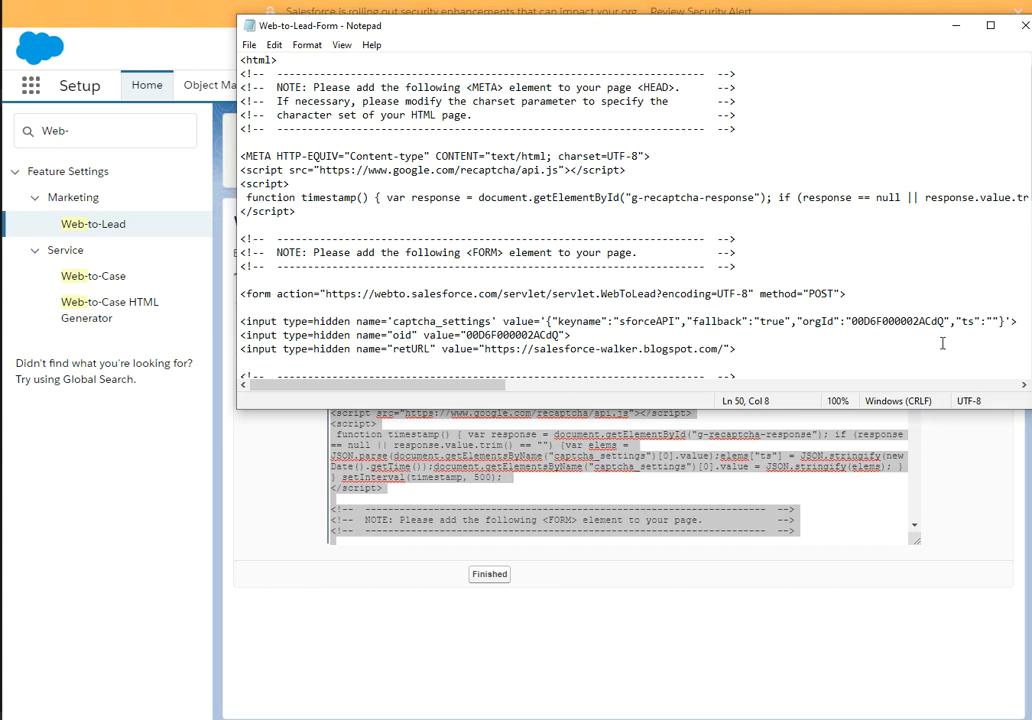
drag(942, 411, 956, 718)
drag(237, 254, 13, 270)
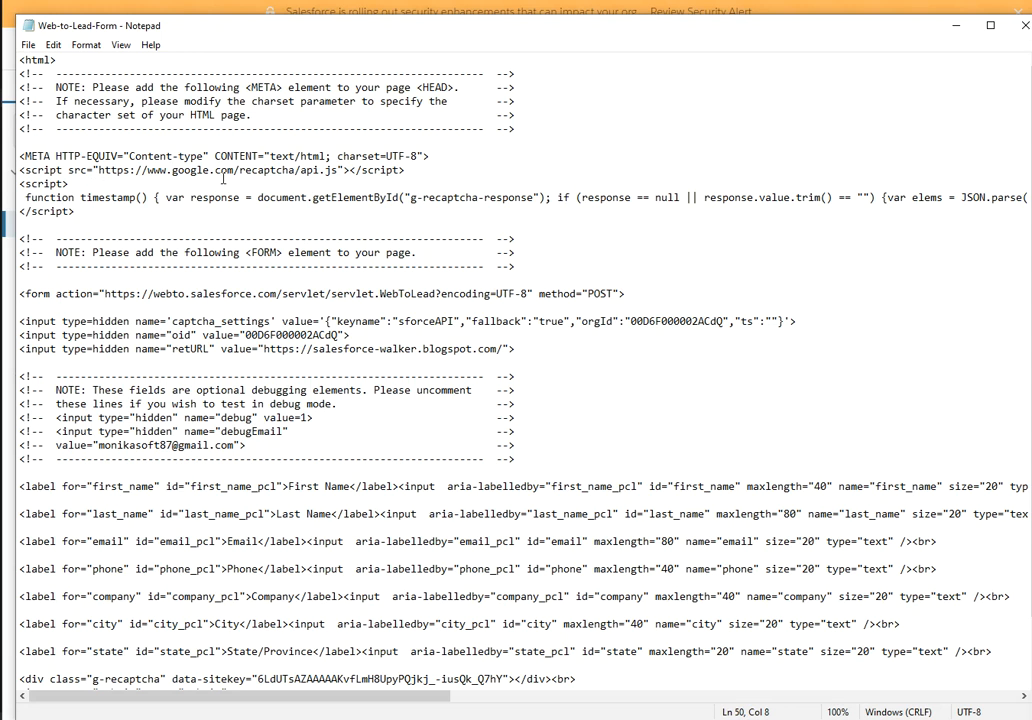
Highlight the reCAPTCHA script reference, the sforceAPI key name and the orgId value.
drag(405, 170, 95, 172)
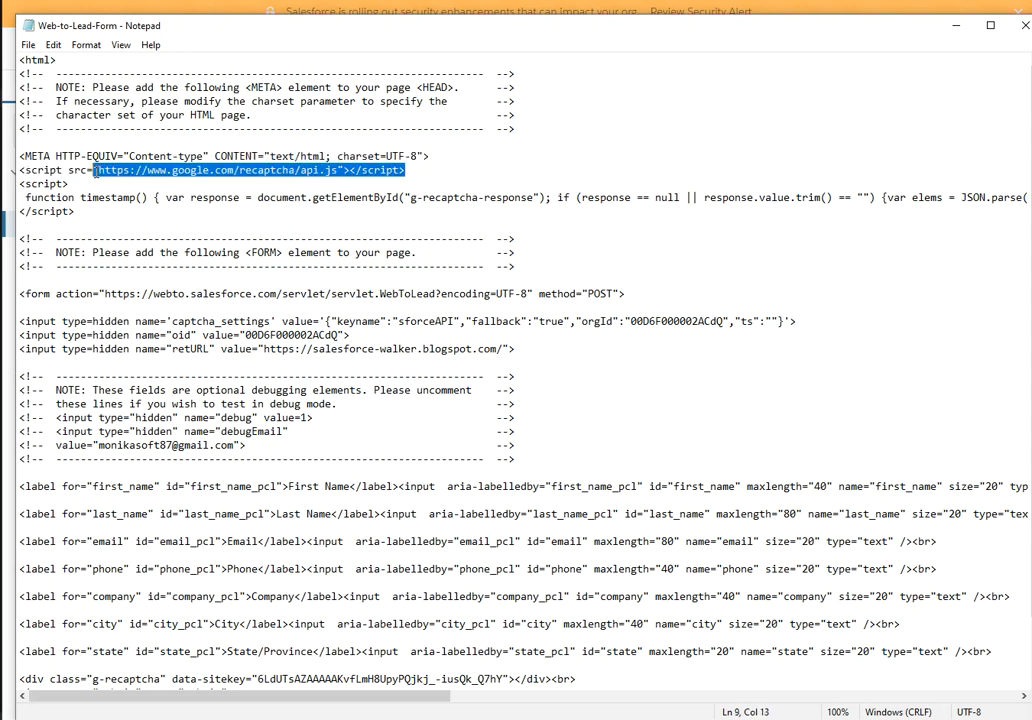
click(180, 231)
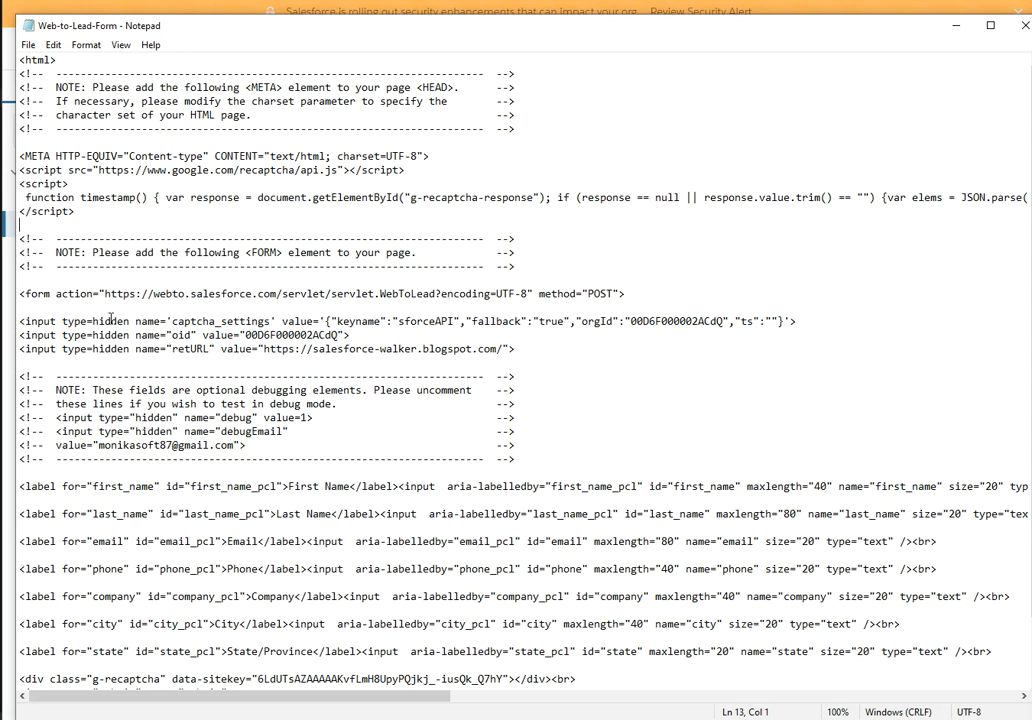
click(398, 322)
drag(398, 322, 460, 322)
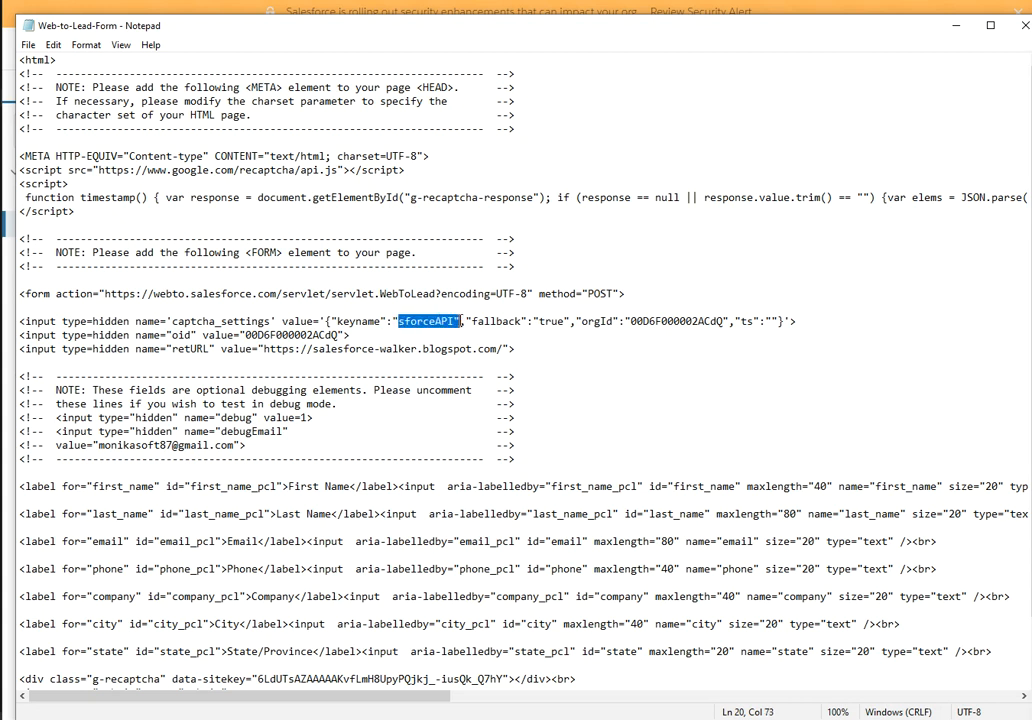
drag(580, 322, 730, 322)
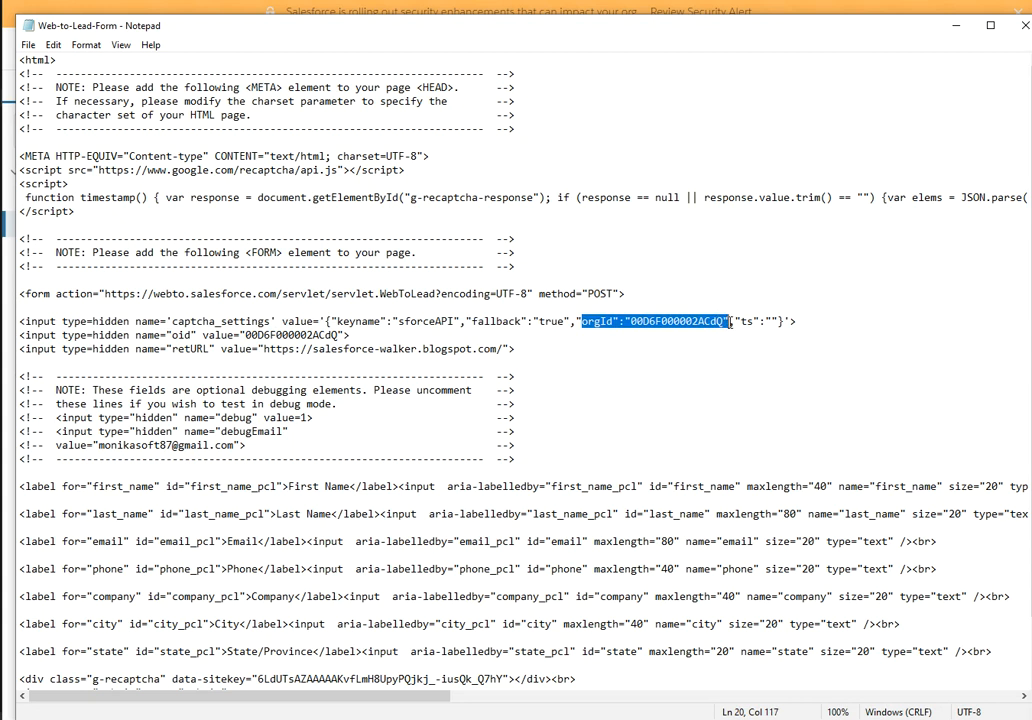
click(607, 349)
drag(580, 322, 730, 322)
click(698, 385)
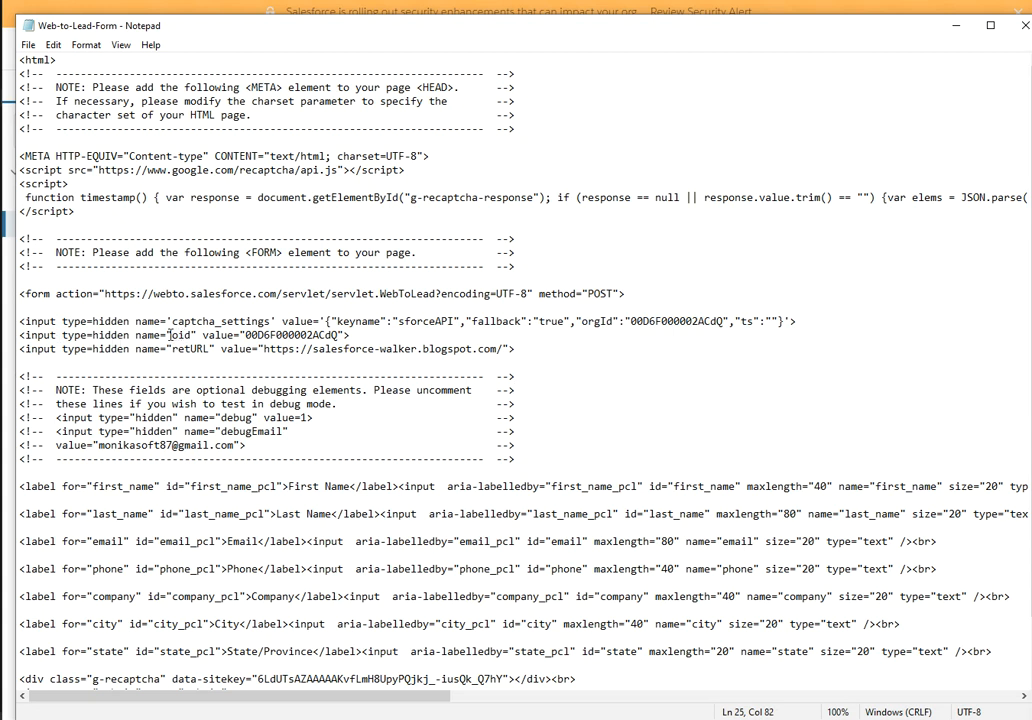
Highlight the oid field and the retURL field with its blog address.
drag(171, 335, 346, 336)
click(367, 349)
drag(167, 349, 209, 349)
drag(305, 350, 475, 350)
click(537, 366)
scroll(285, 330, down, 1)
click(173, 294)
drag(173, 294, 197, 294)
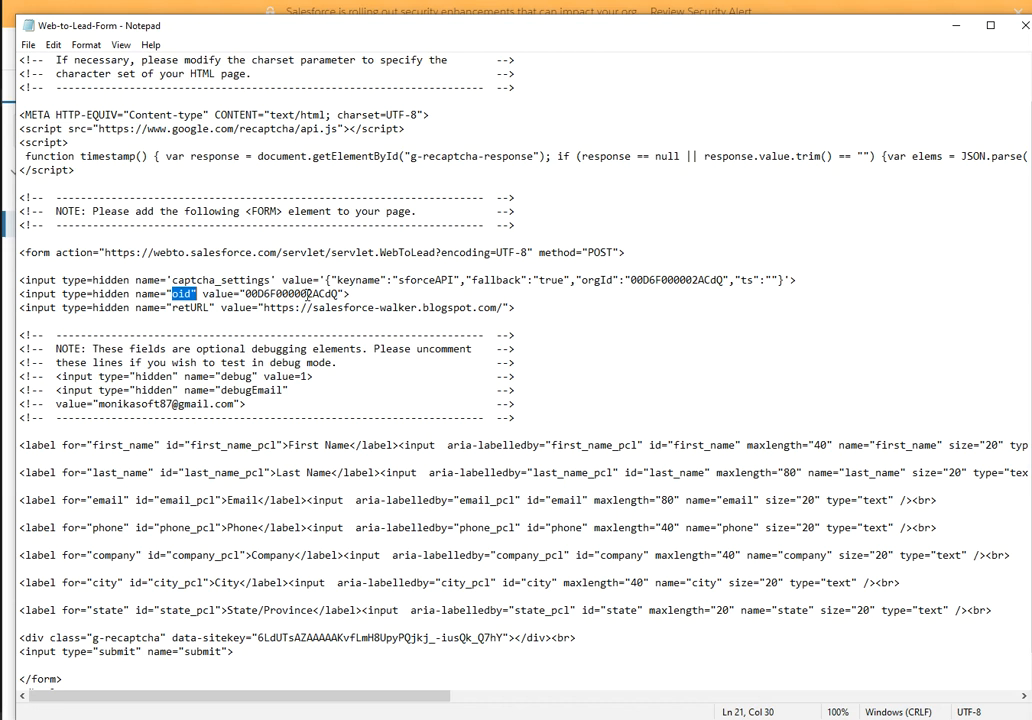
Highlight the First Name label and captcha_settings field, then close Notepad.
scroll(380, 310, down, 1)
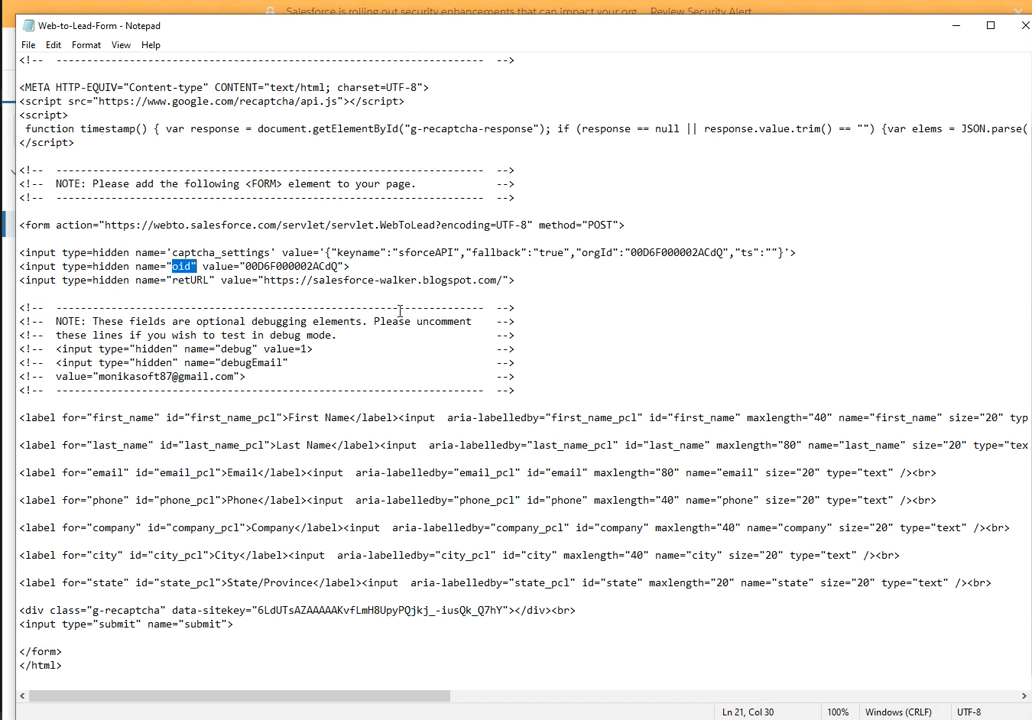
drag(289, 417, 330, 432)
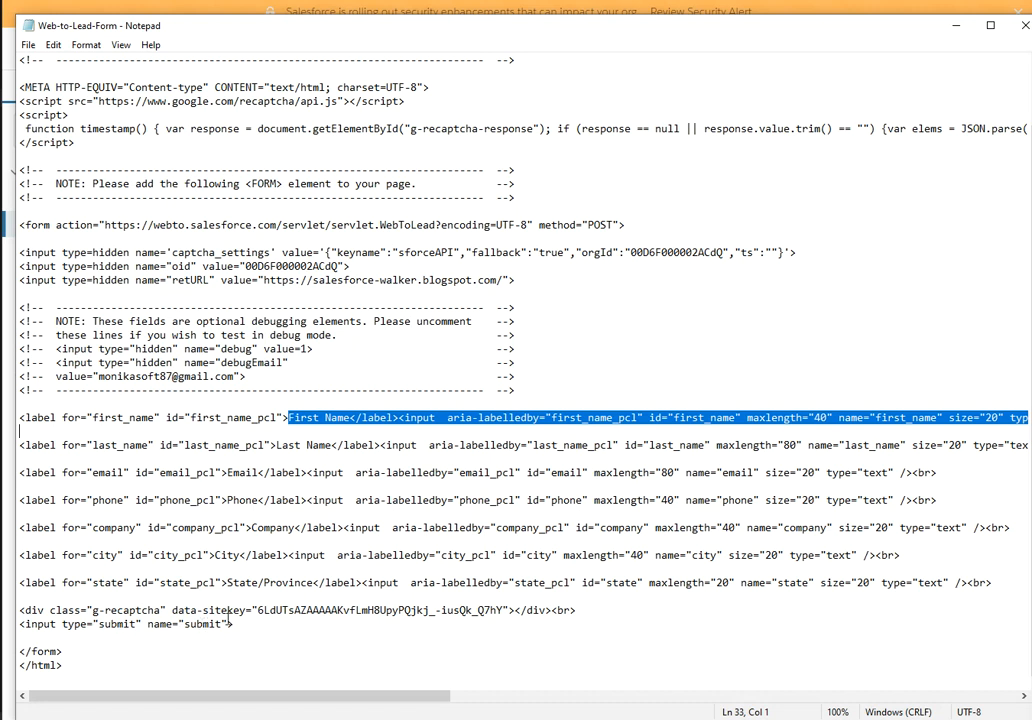
drag(20, 253, 590, 253)
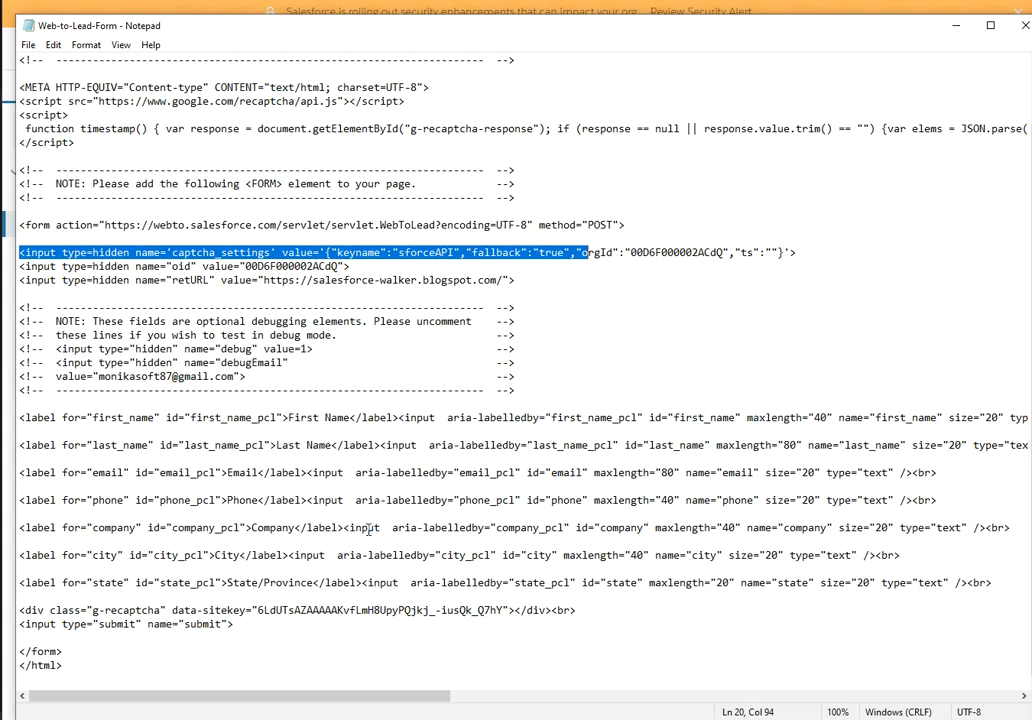
click(608, 352)
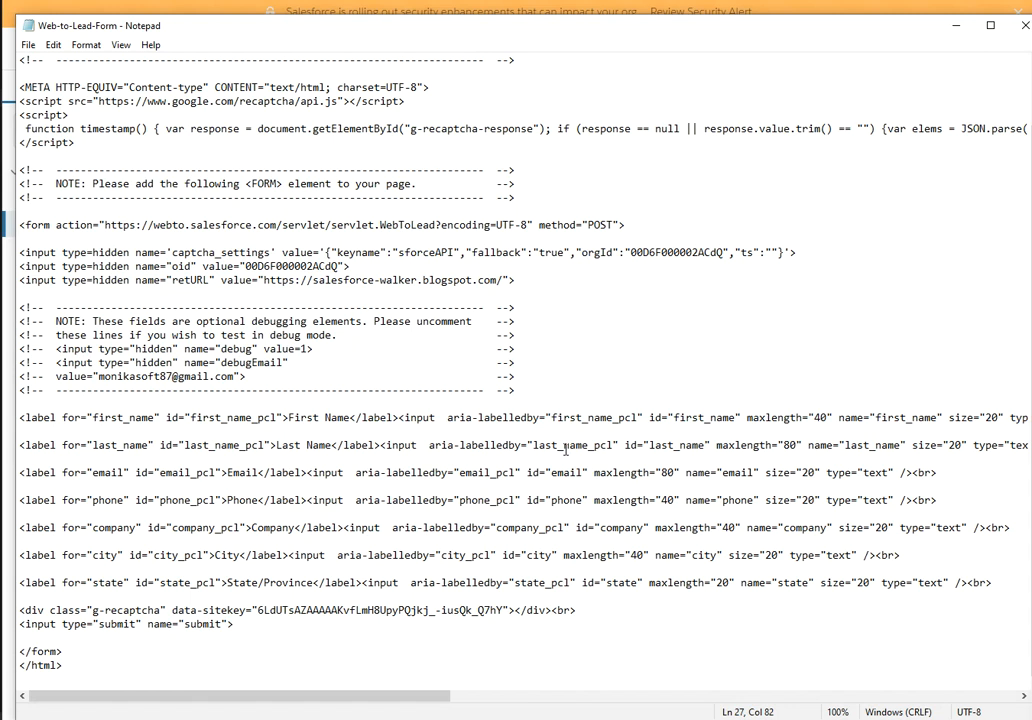
click(1025, 32)
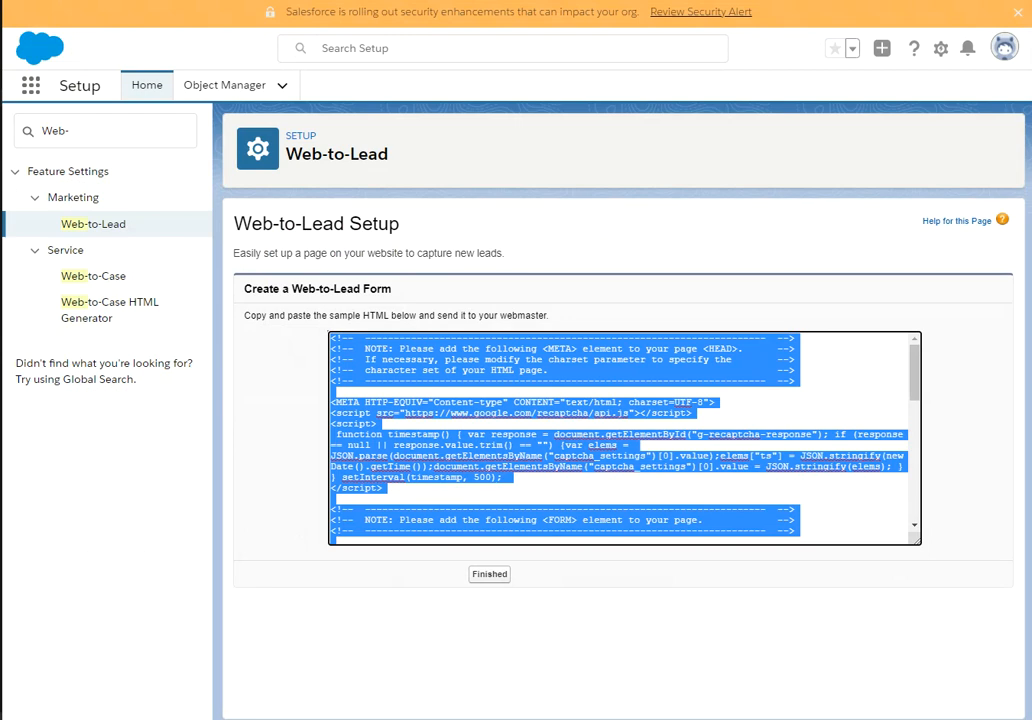
Open Web-to-Lead-Form.html from File Explorer in Chrome.
key(super)
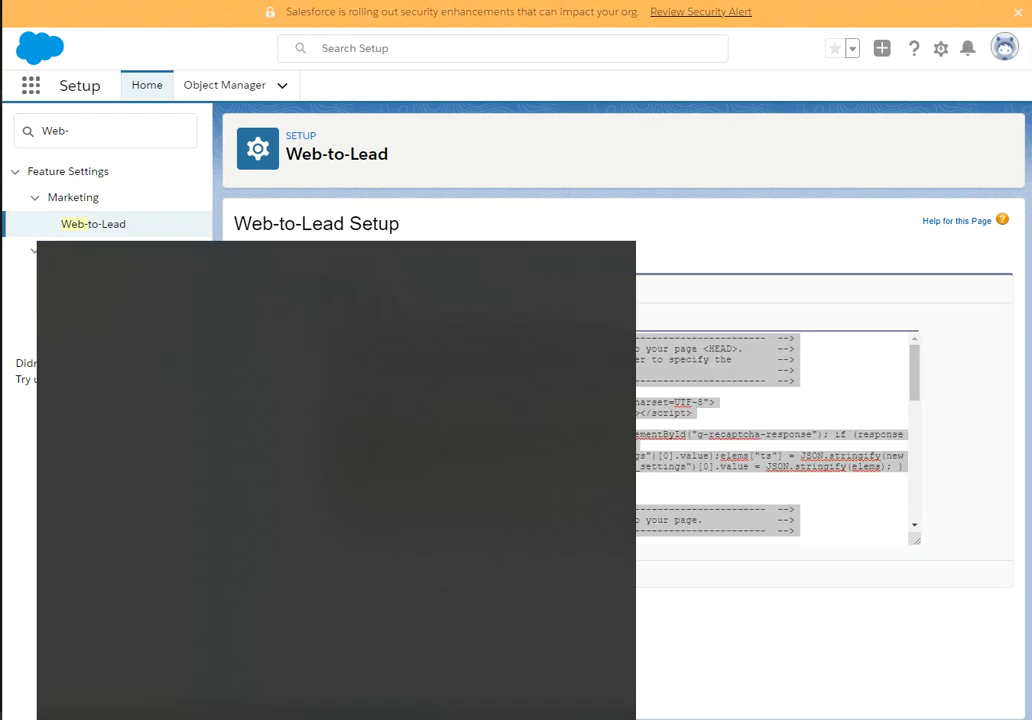
click(222, 358)
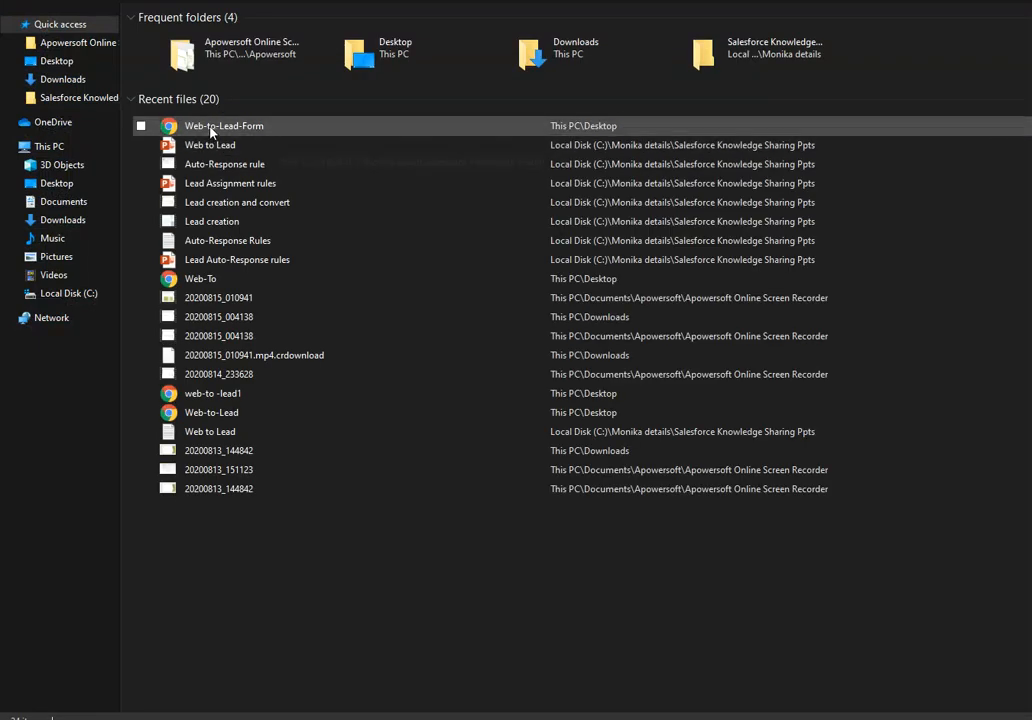
double_click(211, 127)
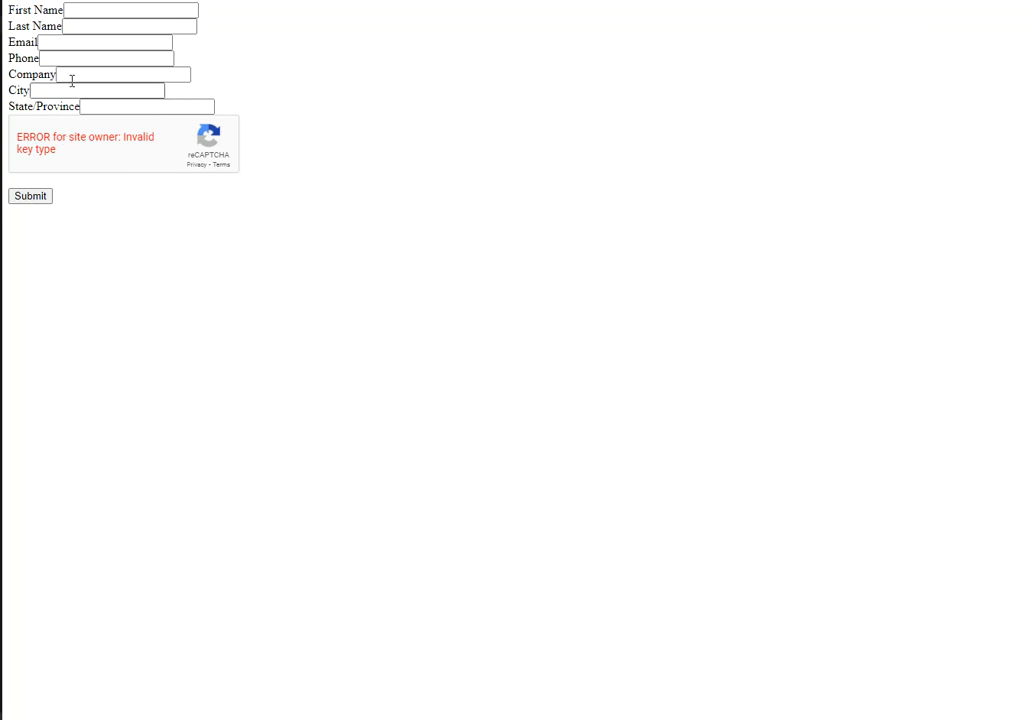
Enter the test lead's first name, last name, e-mail address and phone number.
click(86, 9)
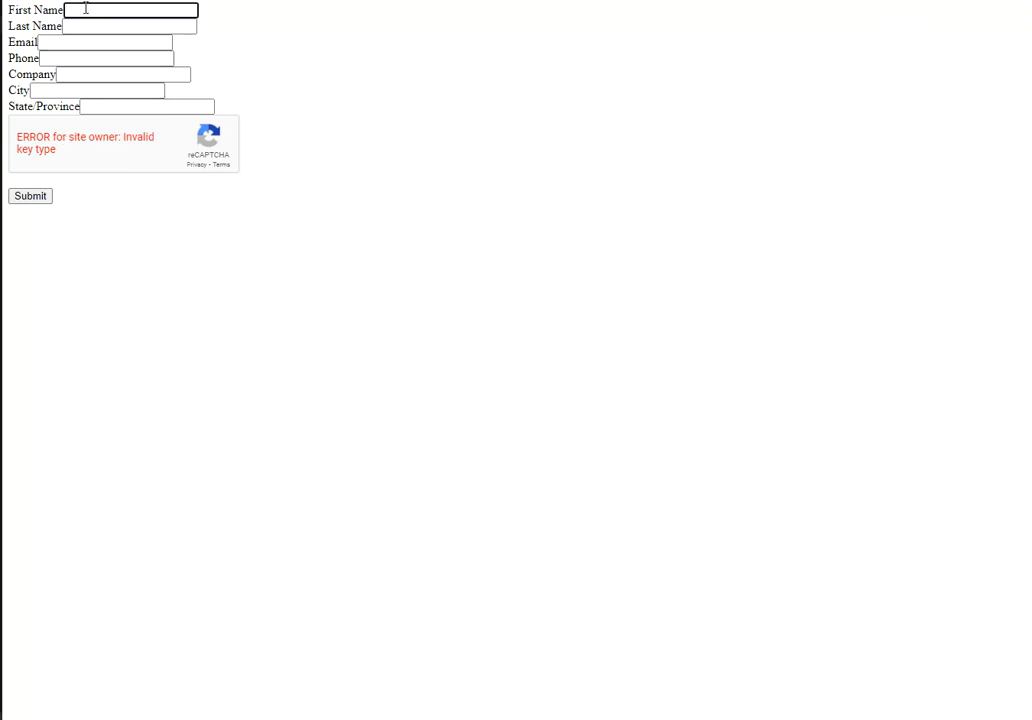
key(Tab)
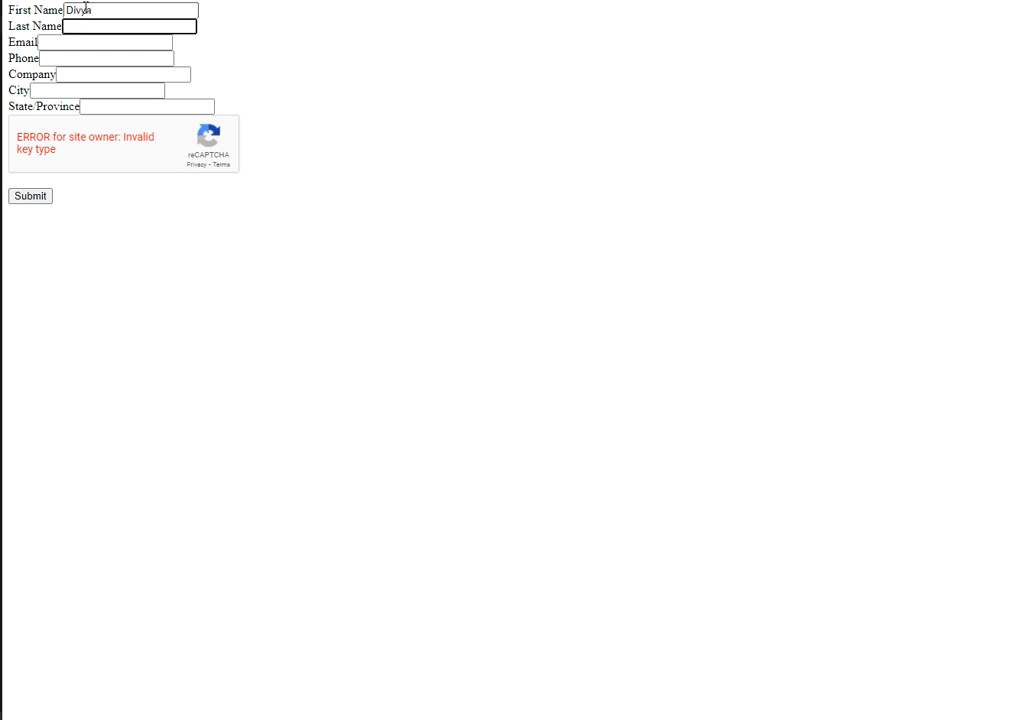
key(Tab)
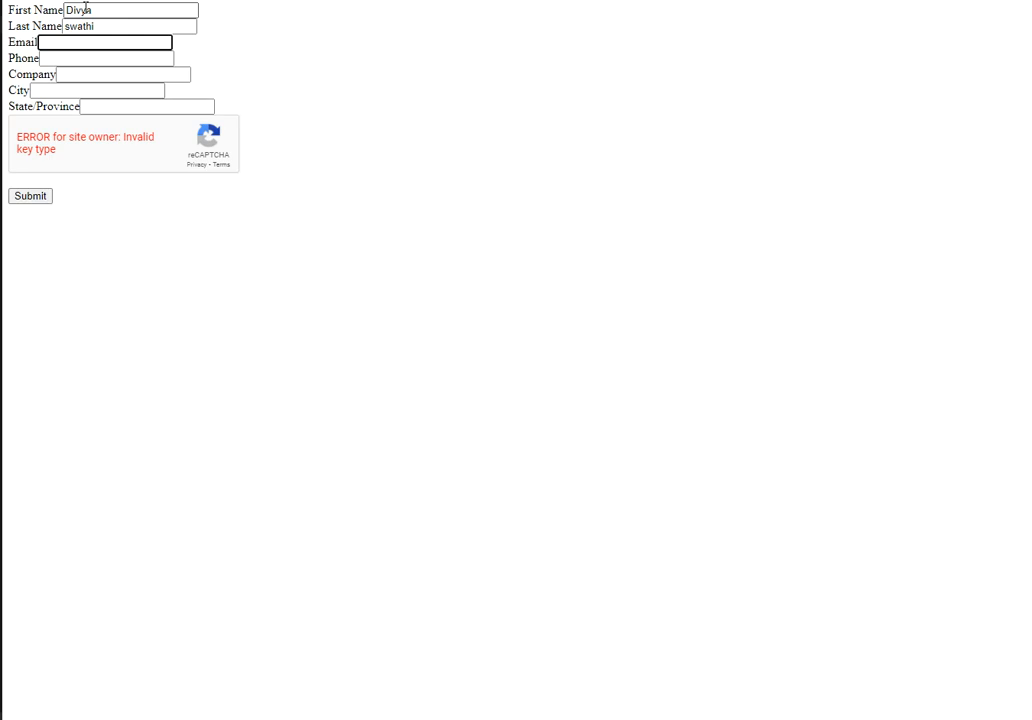
key(Tab)
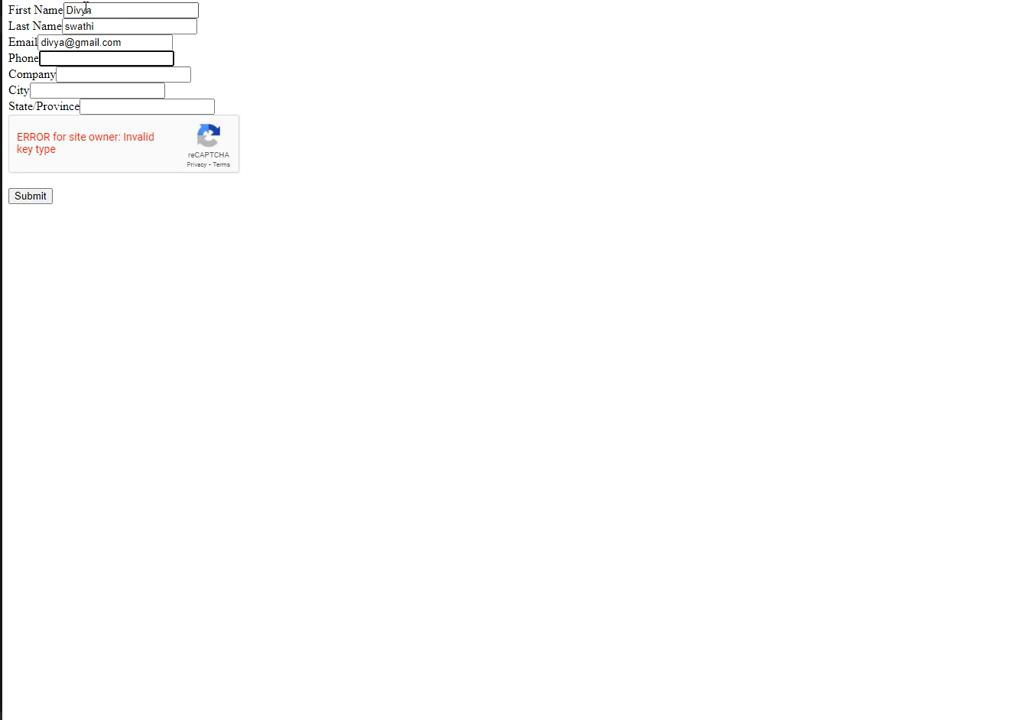
Fill in the lead's company, city and state/province, then submit the form.
click(91, 75)
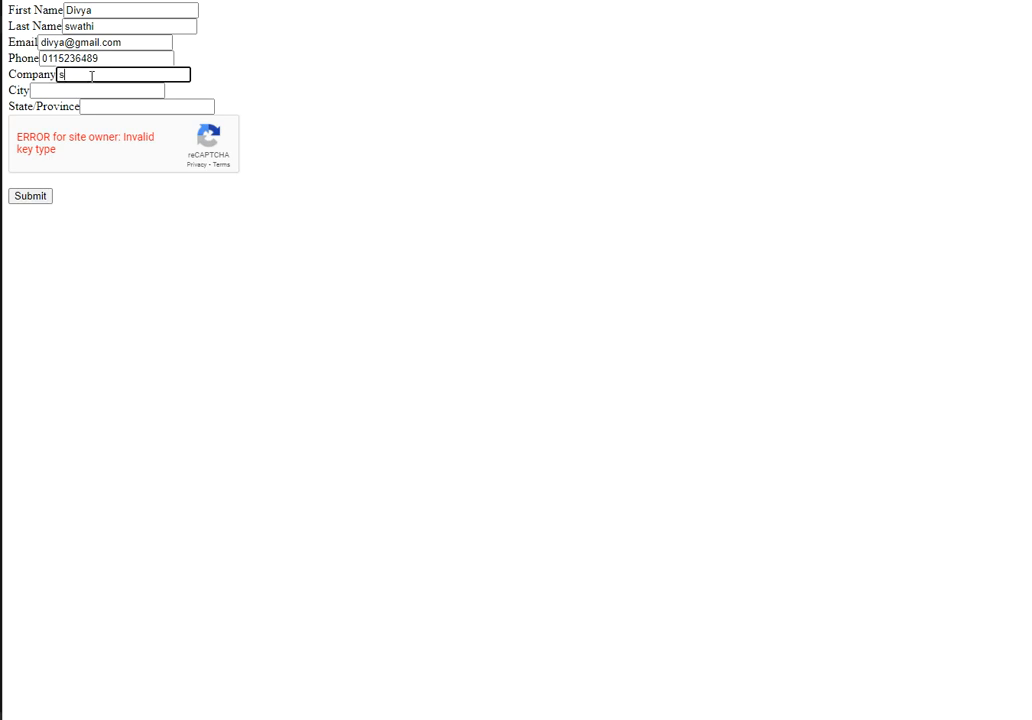
text(sForceTechBook)
key(Tab)
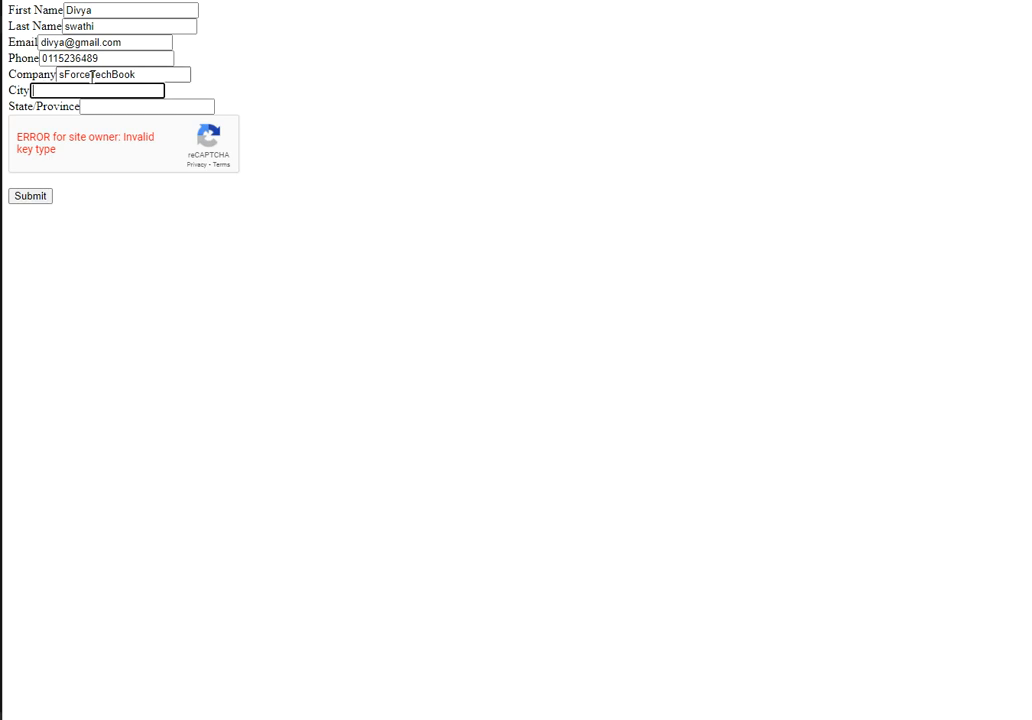
text(H)
text(yderabad)
key(Tab)
text(Telangana)
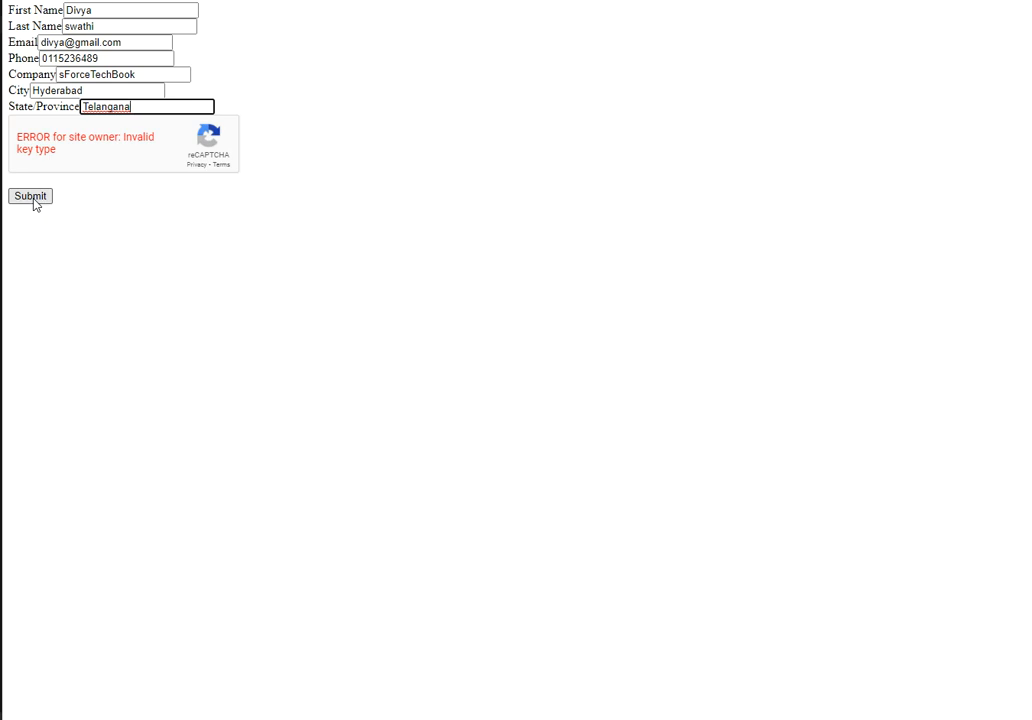
click(31, 196)
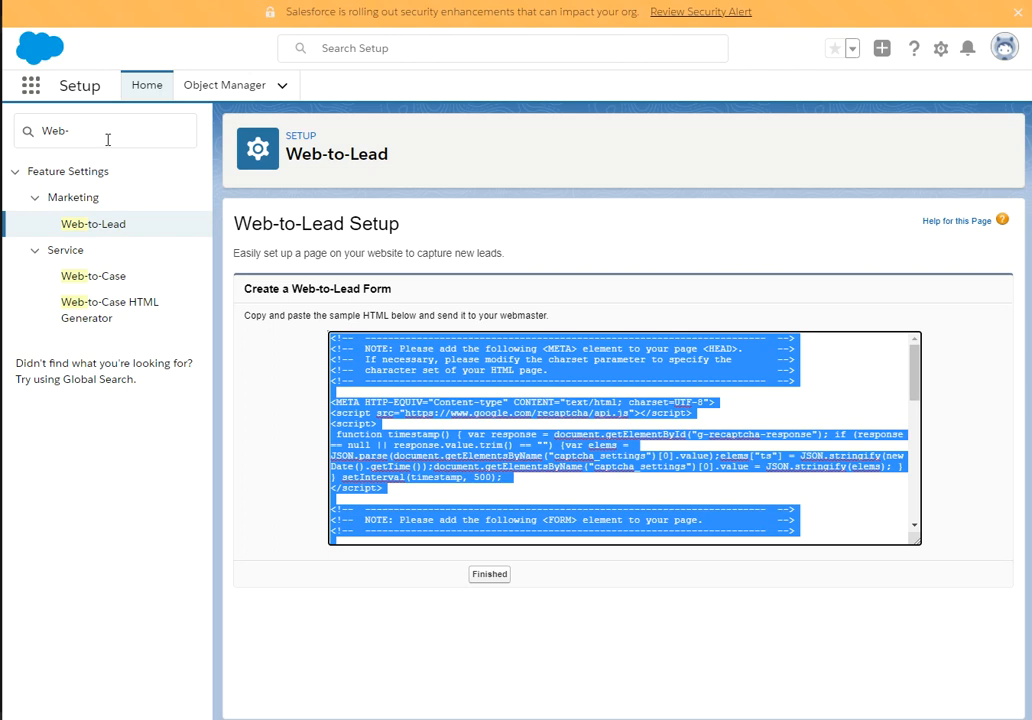
Switch to the Sales app and show the Leads tab's Today's Leads list view.
click(32, 87)
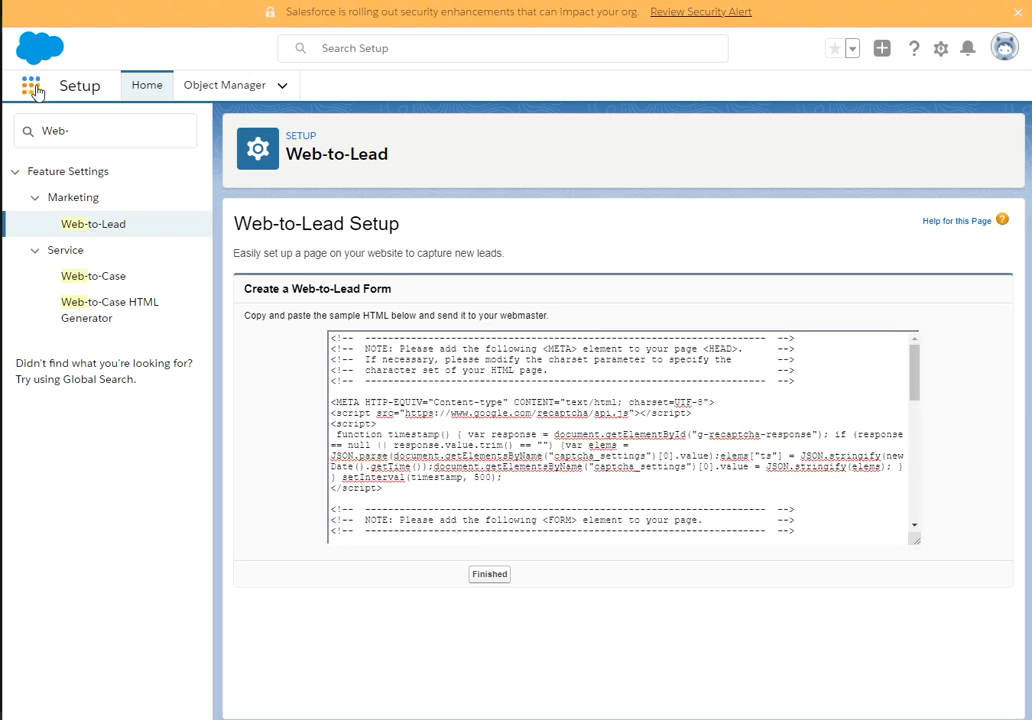
click(32, 87)
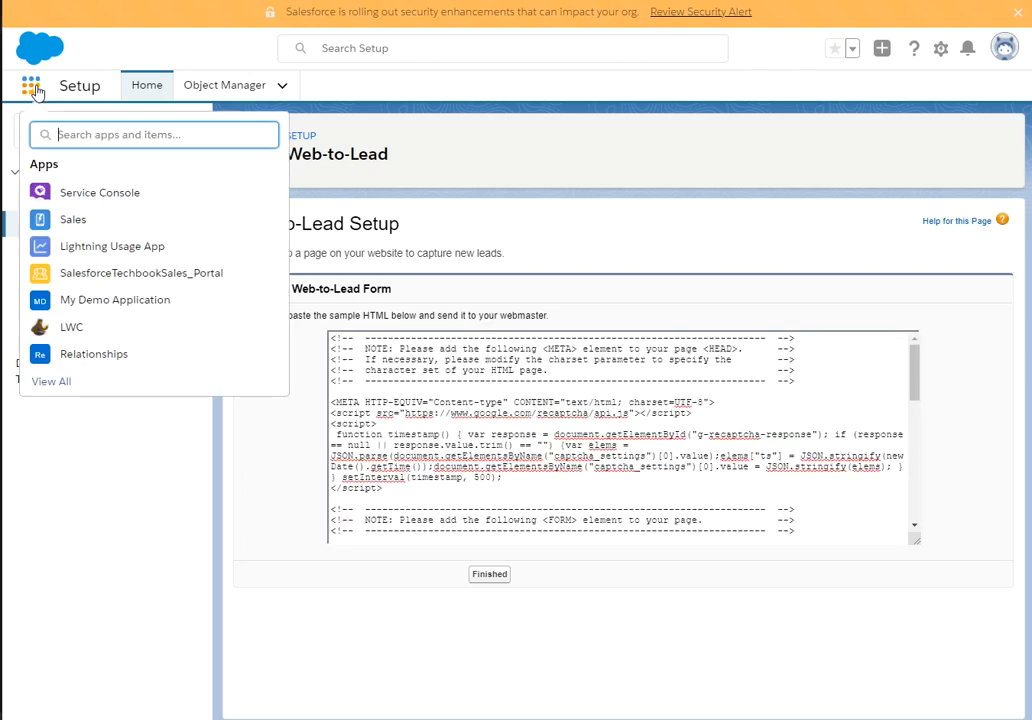
click(66, 221)
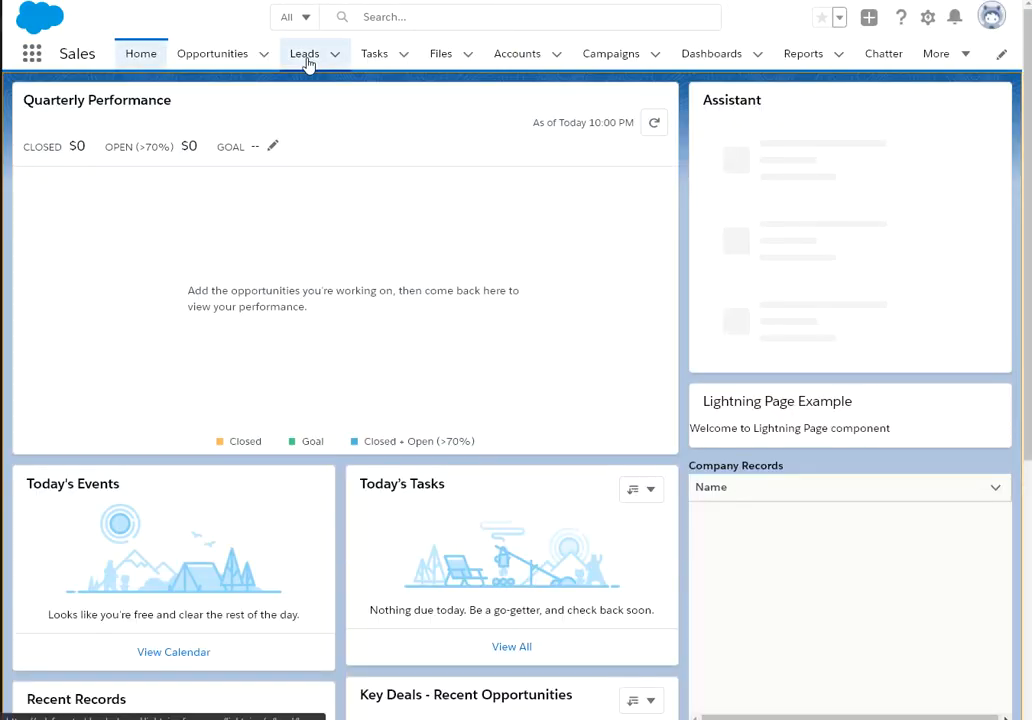
click(307, 58)
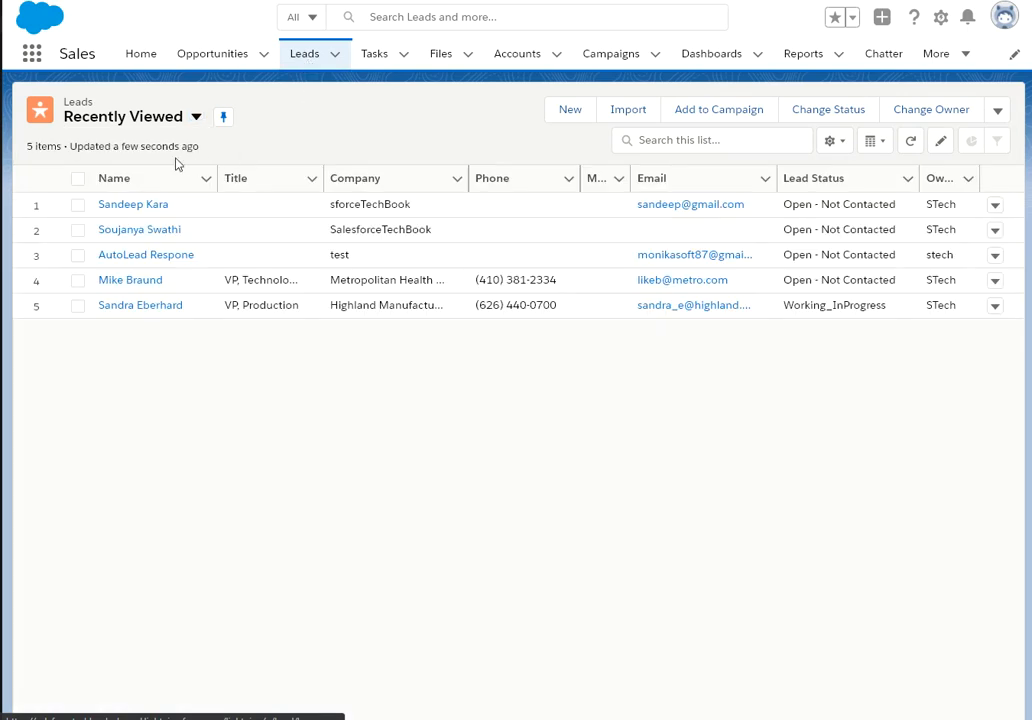
click(197, 117)
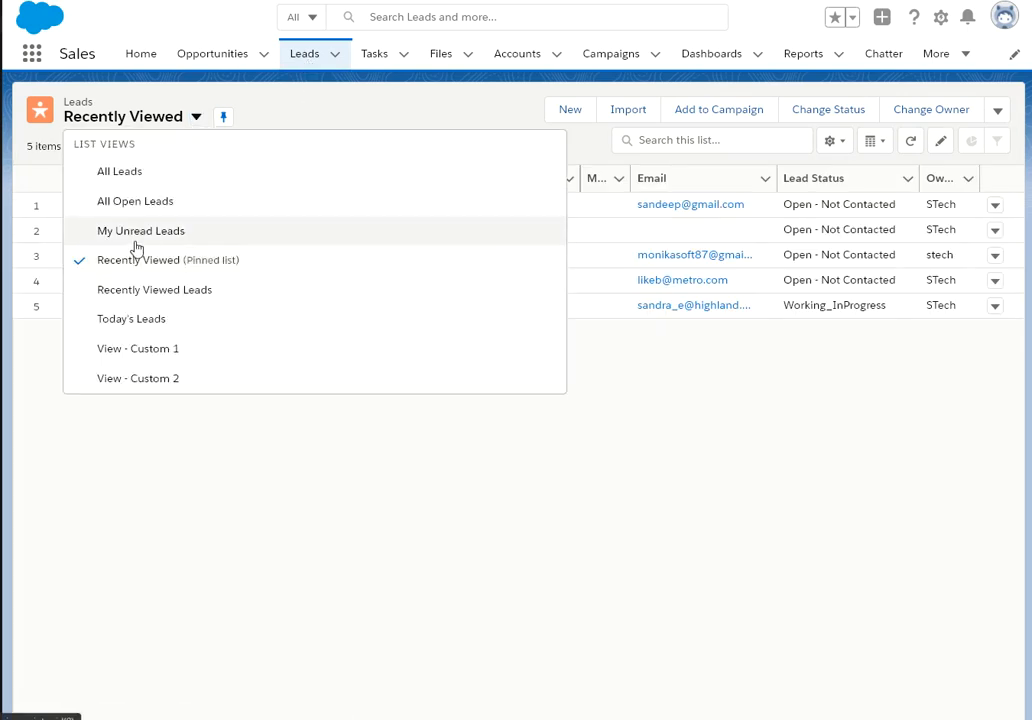
click(136, 320)
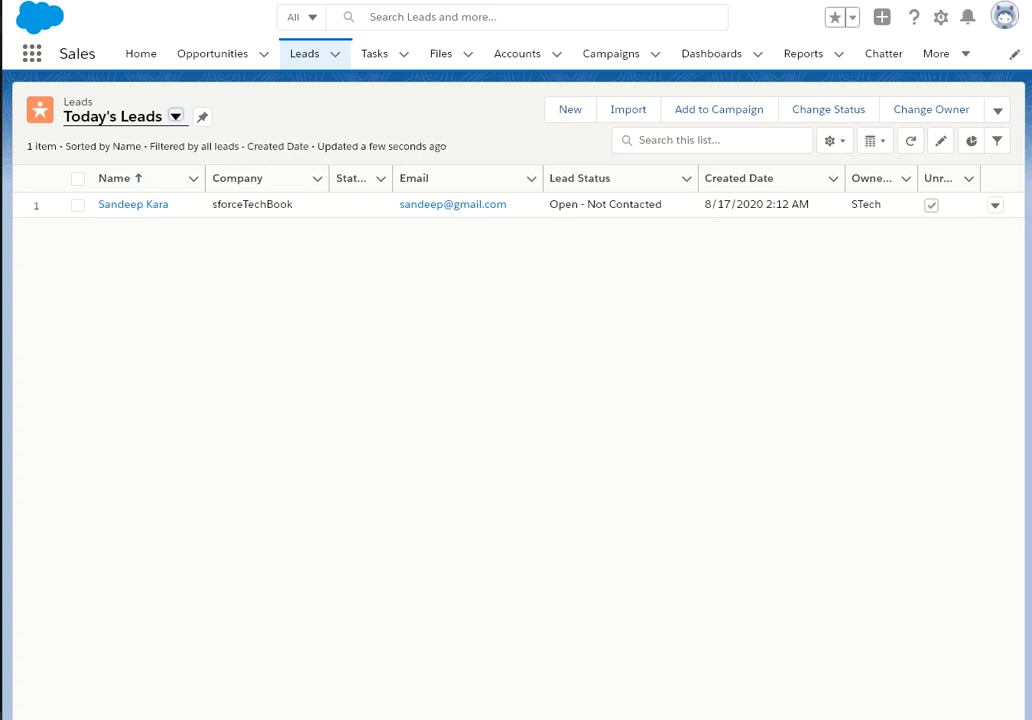
click(33, 61)
Go to Setup and find the Web-to-Lead settings page via Quick Find 'Web-to'.
click(940, 19)
click(845, 72)
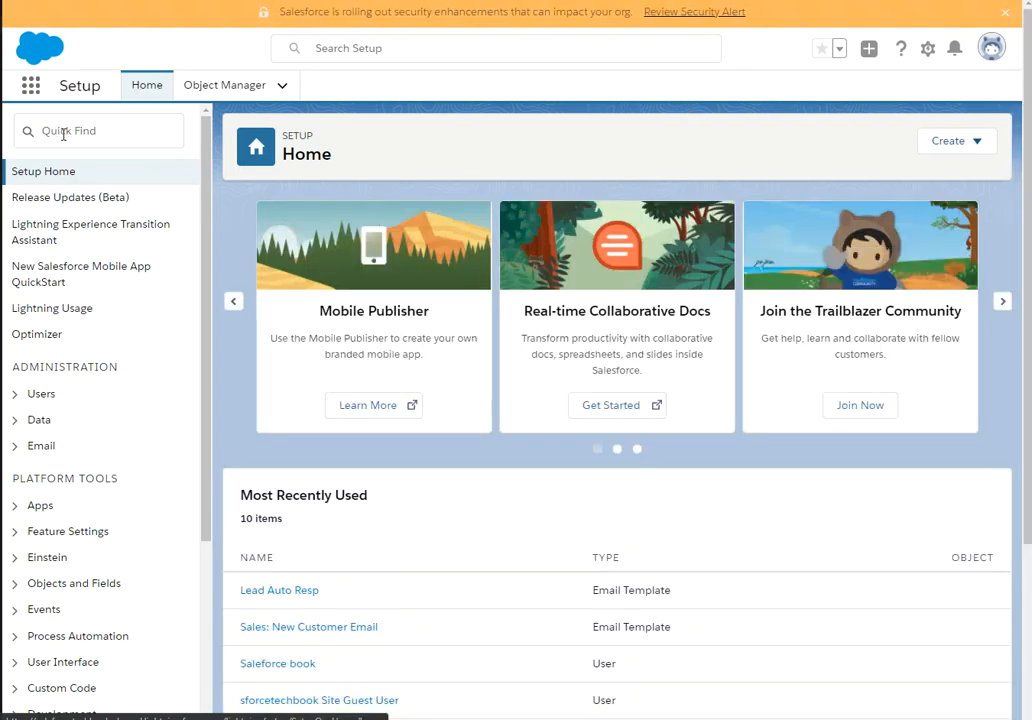
click(63, 134)
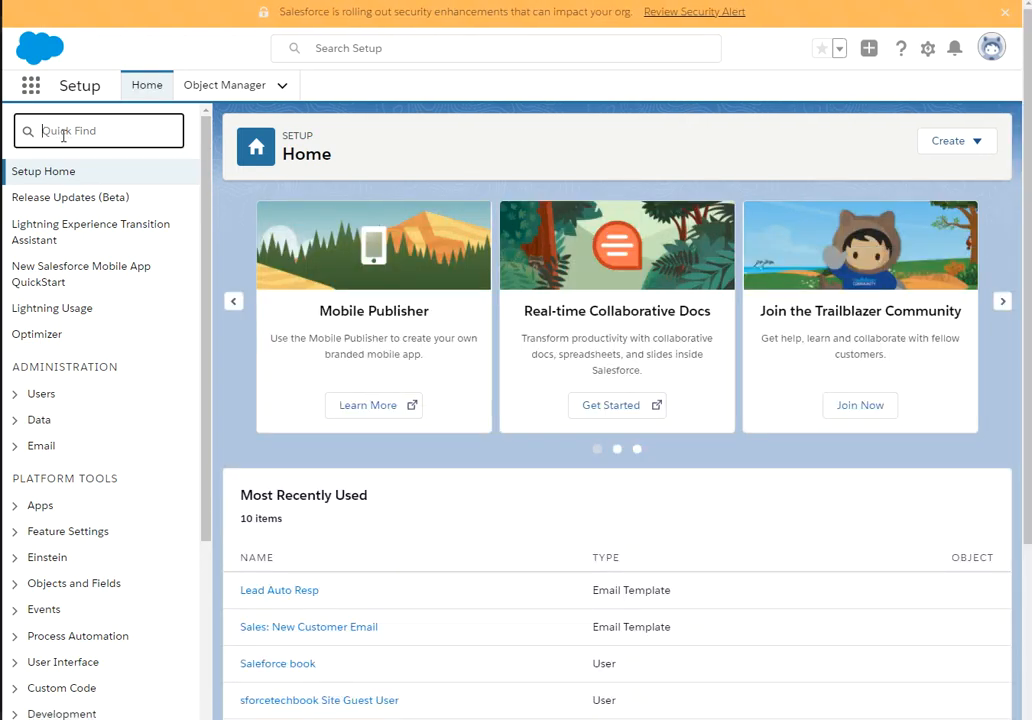
text(Web-to)
click(96, 226)
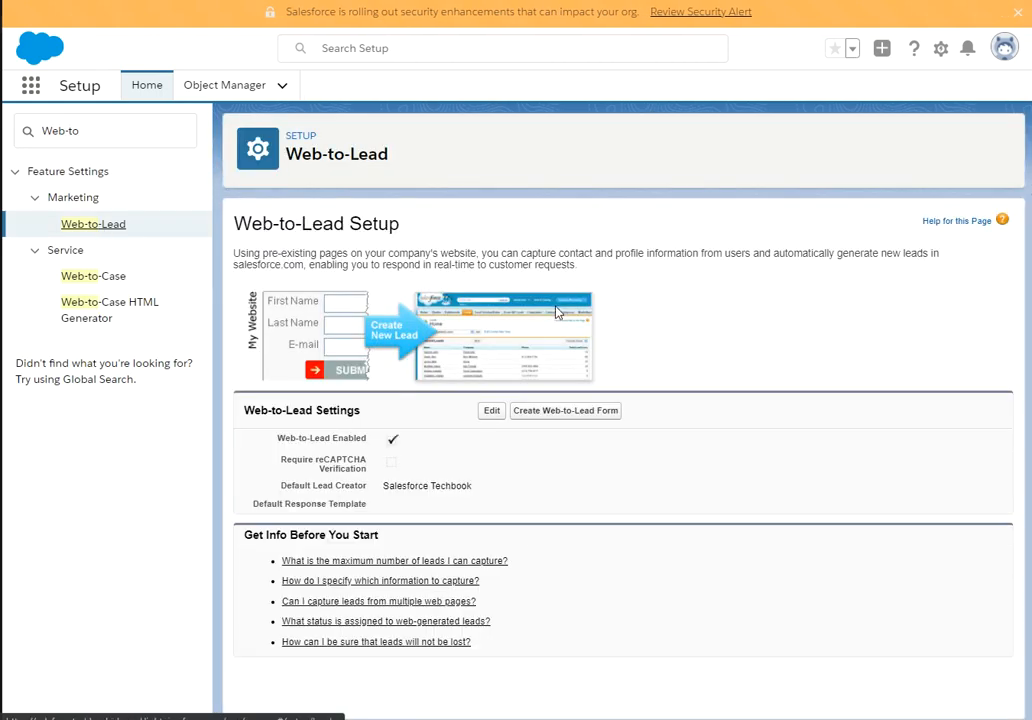
click(553, 414)
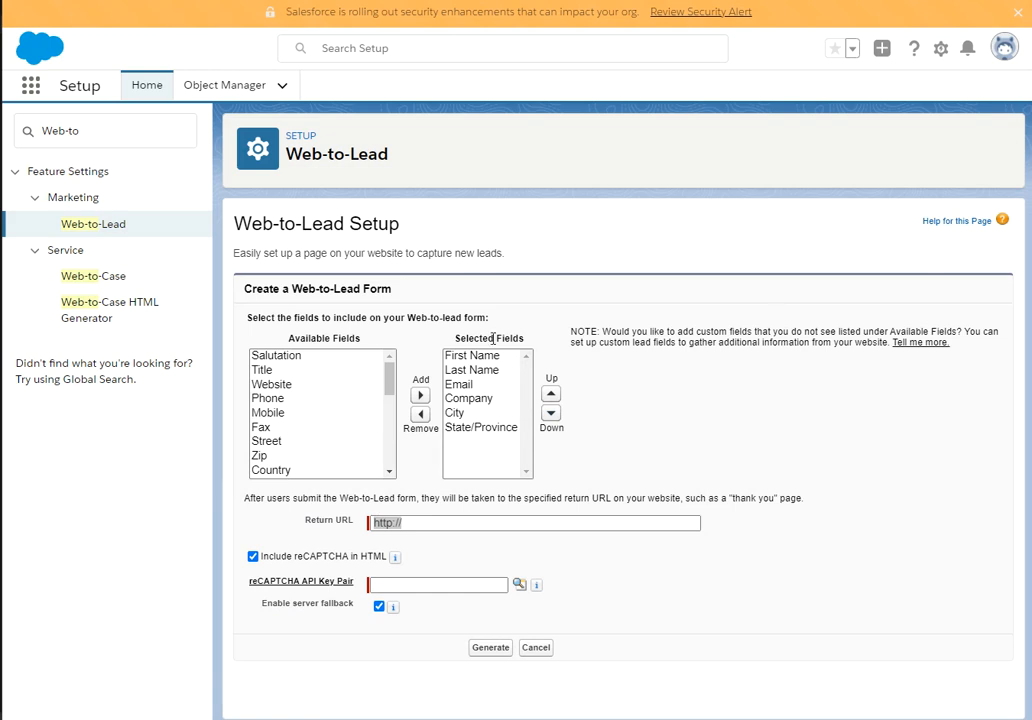
click(362, 524)
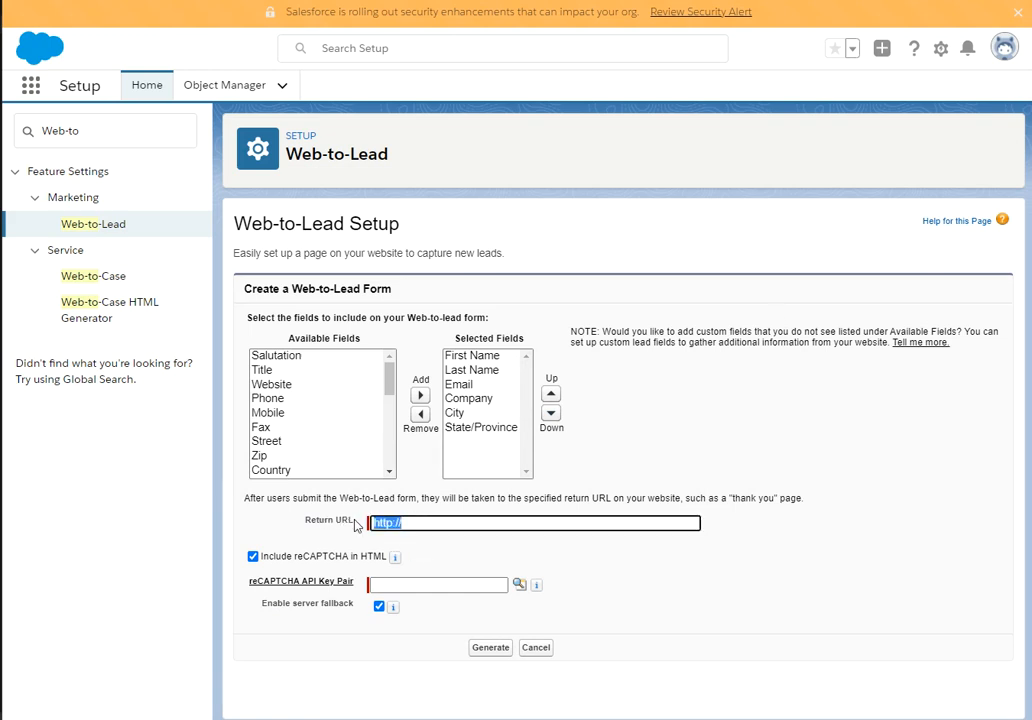
text(https://salesforce-walker.blogspot.com/)
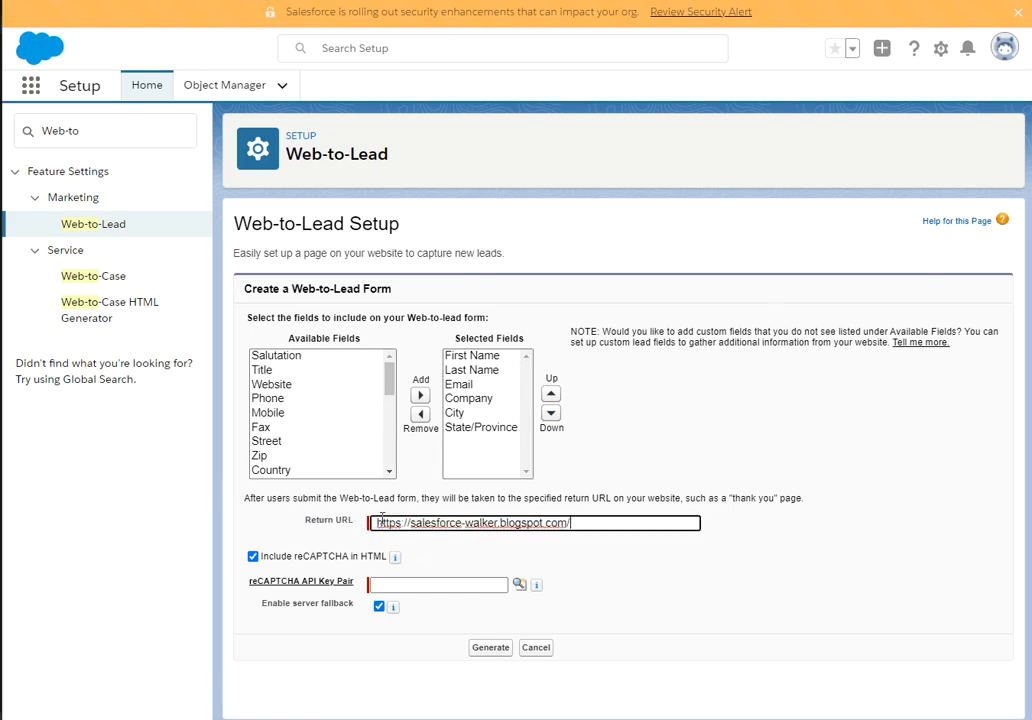
click(253, 557)
click(373, 523)
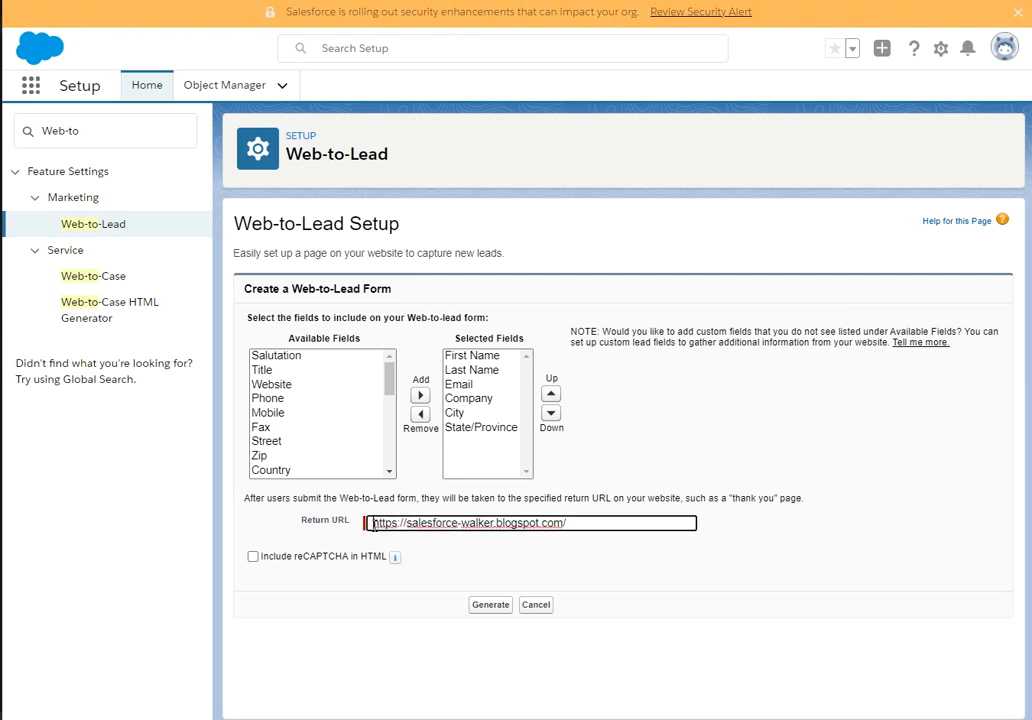
key(Delete)
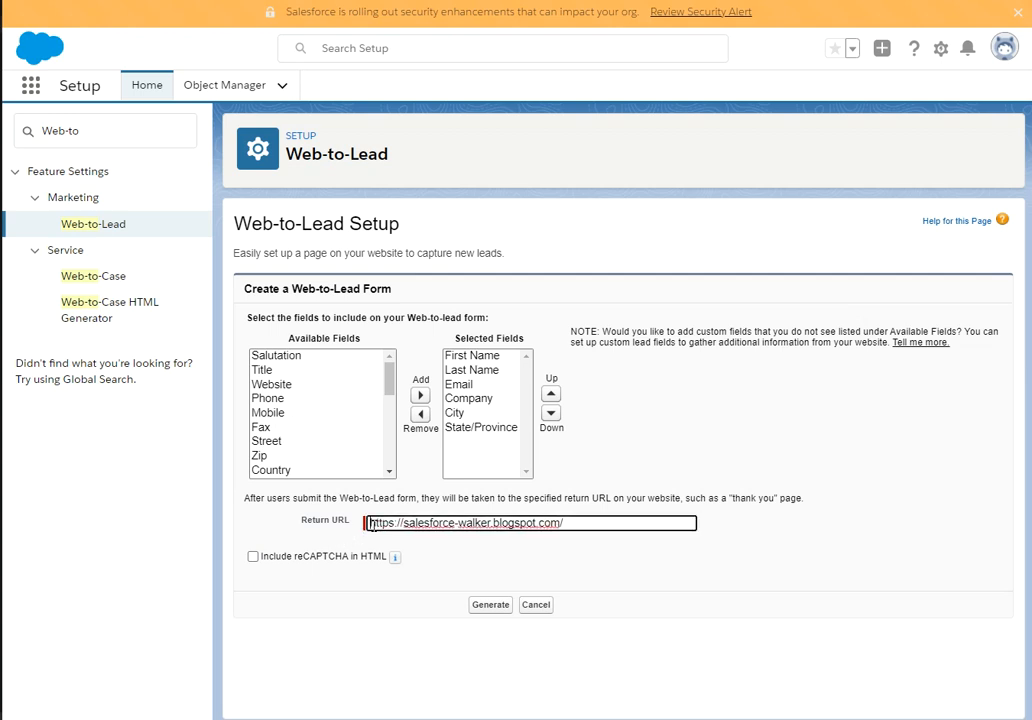
click(489, 607)
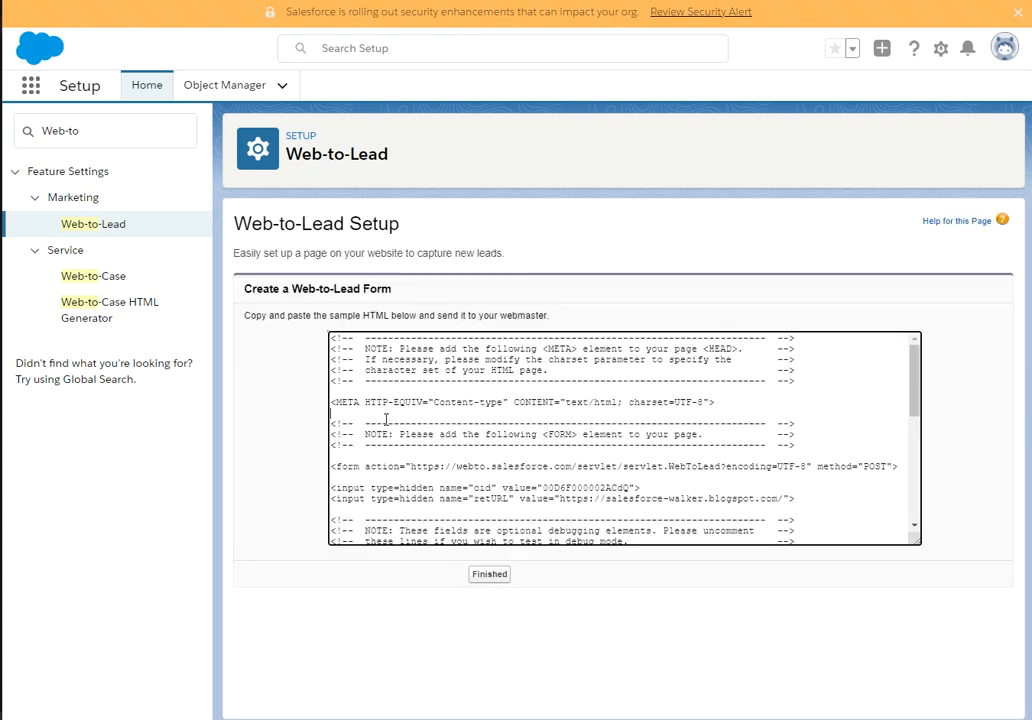
Paste the generated form HTML into a new Notepad document between <html> and </html> tags.
key(ctrl+a)
key(ctrl+c)
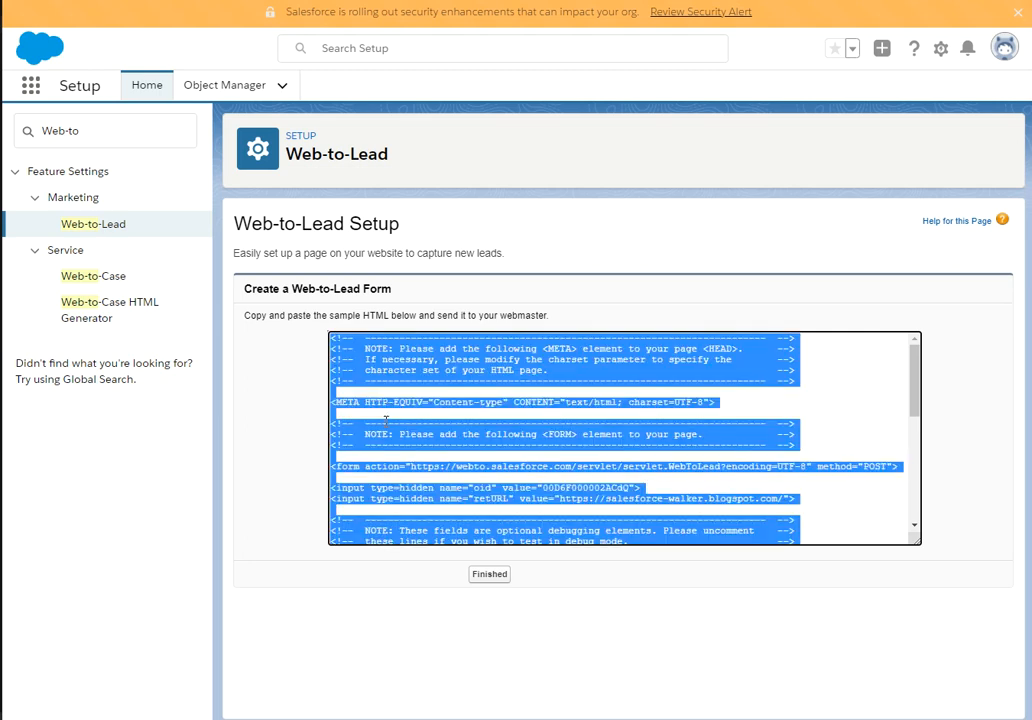
key(super)
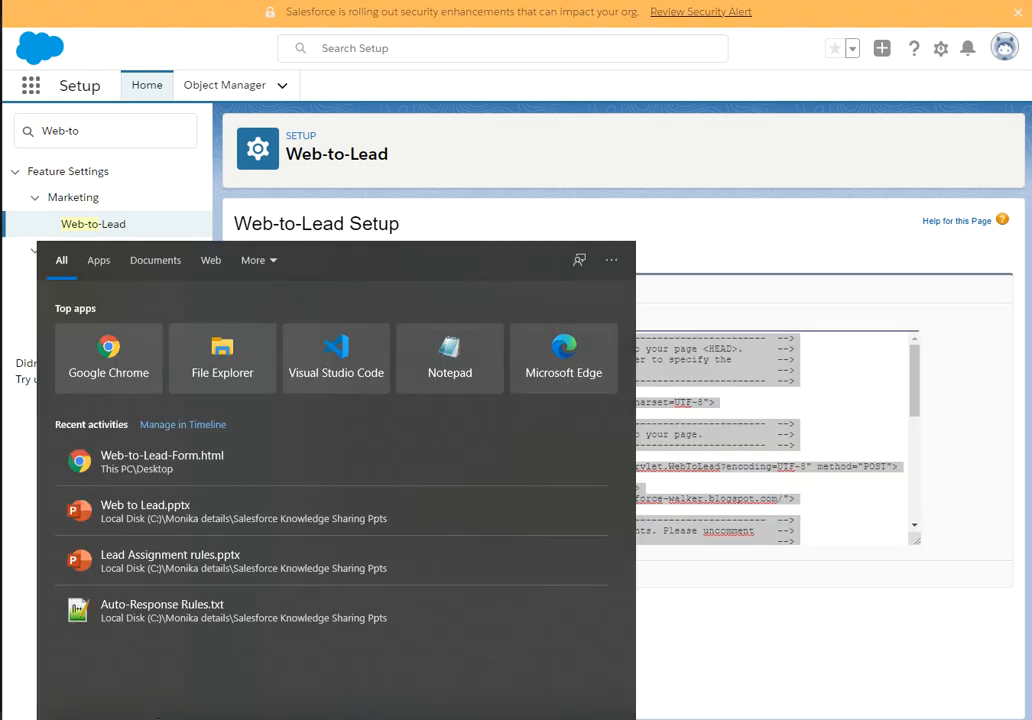
click(474, 330)
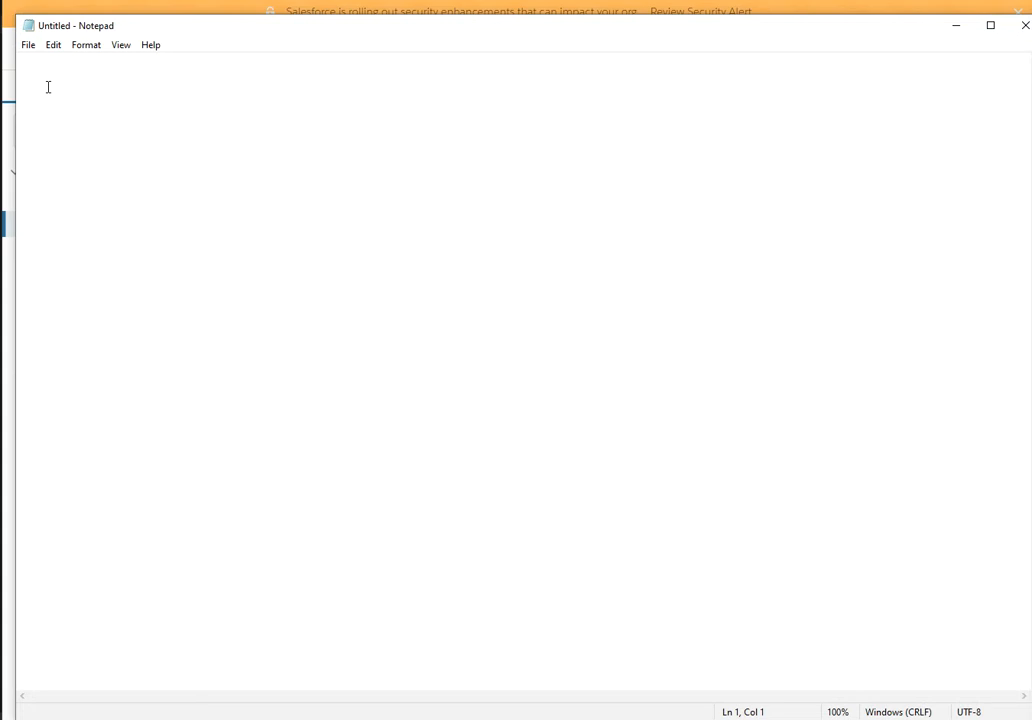
text(<html>)
key(Return)
key(ctrl+v)
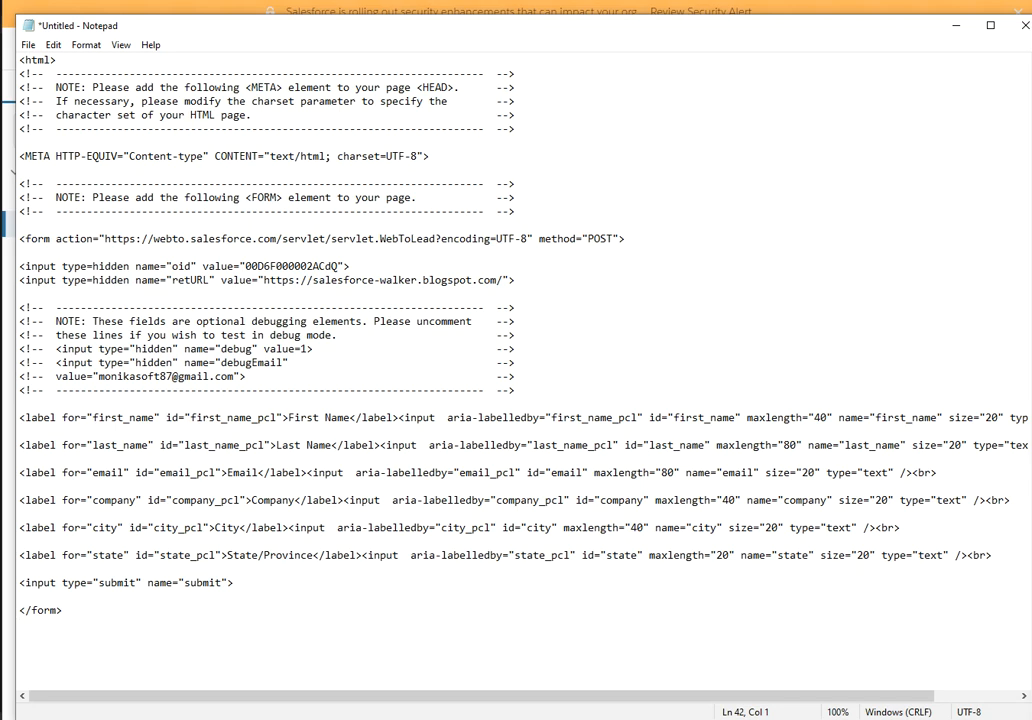
text(</html>)
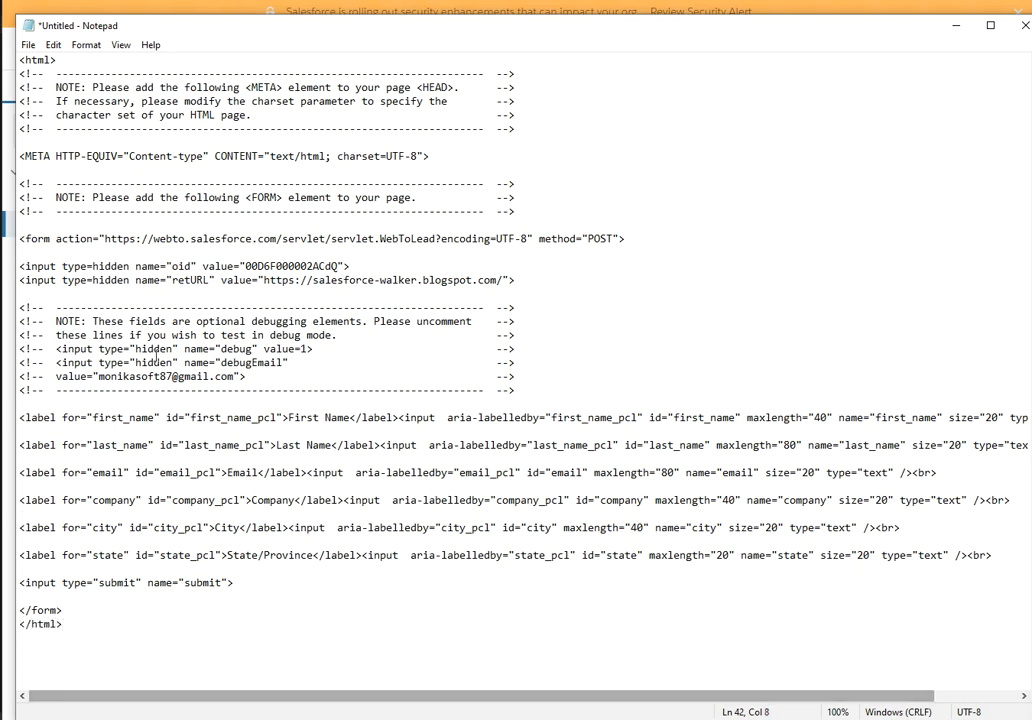
Save the document as All Files type named Web-to-Lead-Form1.html, then close Notepad.
click(28, 45)
click(62, 130)
click(223, 362)
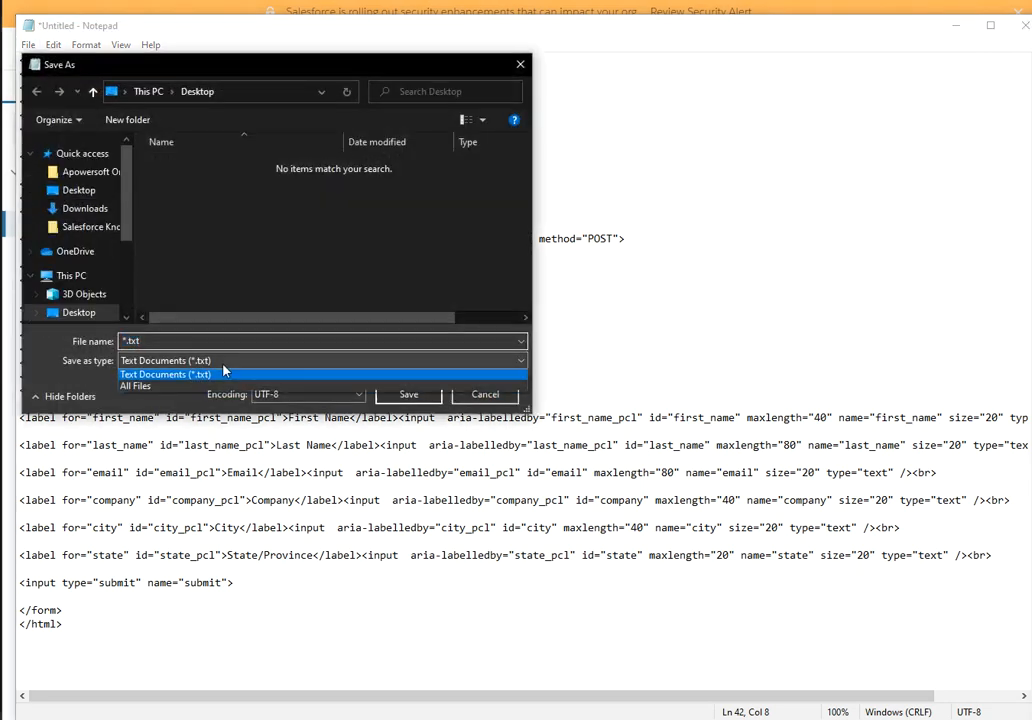
click(175, 379)
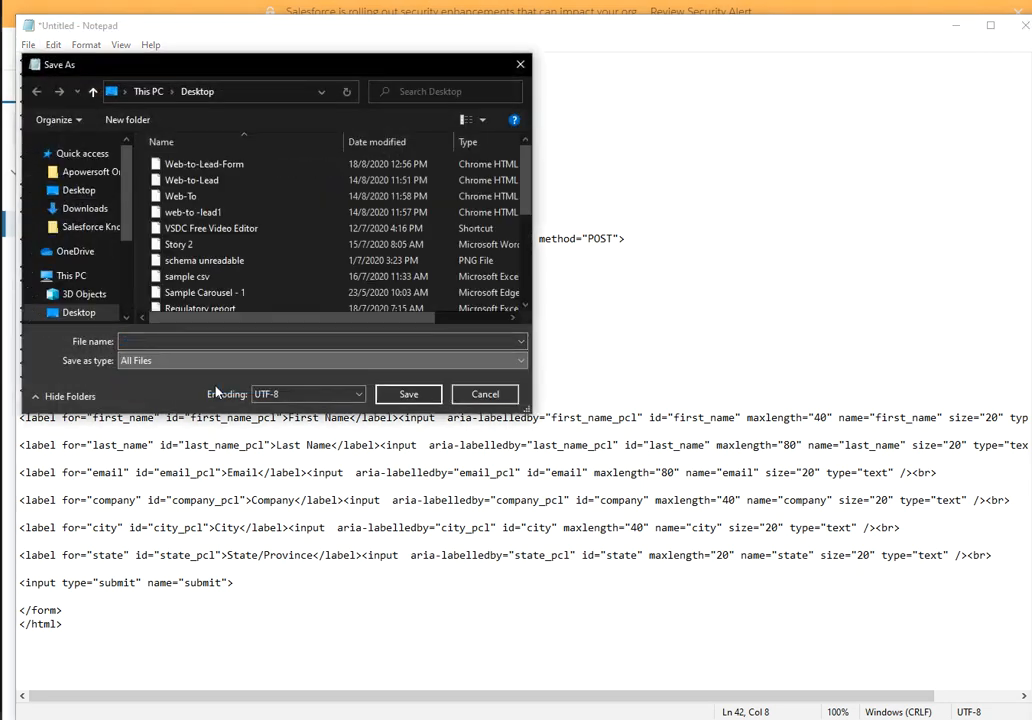
click(173, 342)
text(Web)
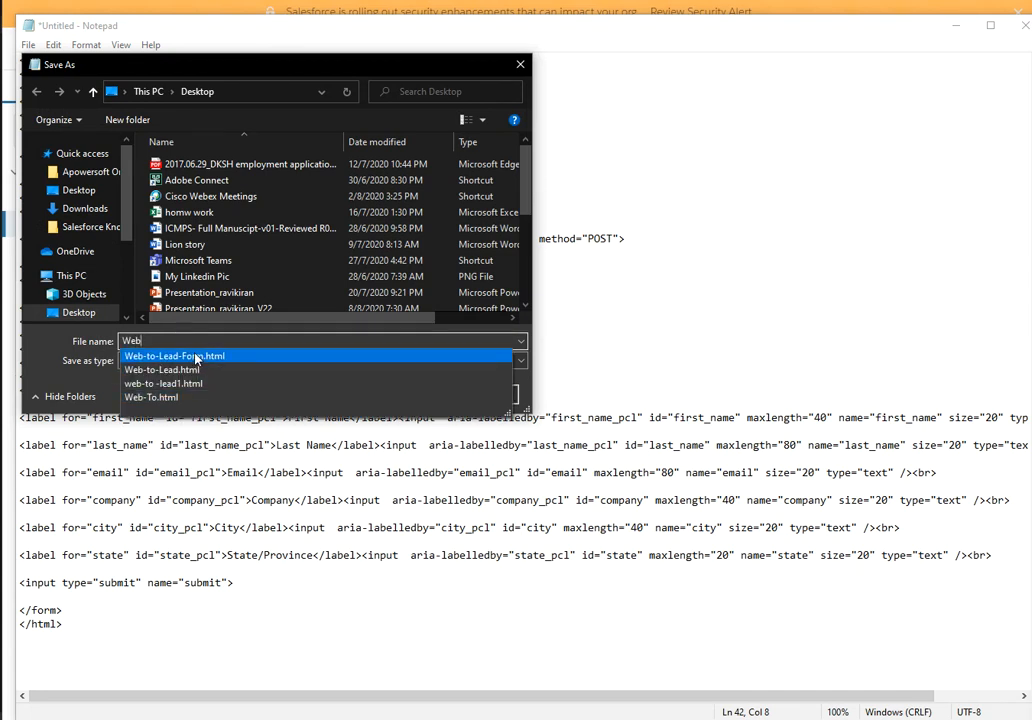
click(205, 356)
click(198, 341)
text(1.html)
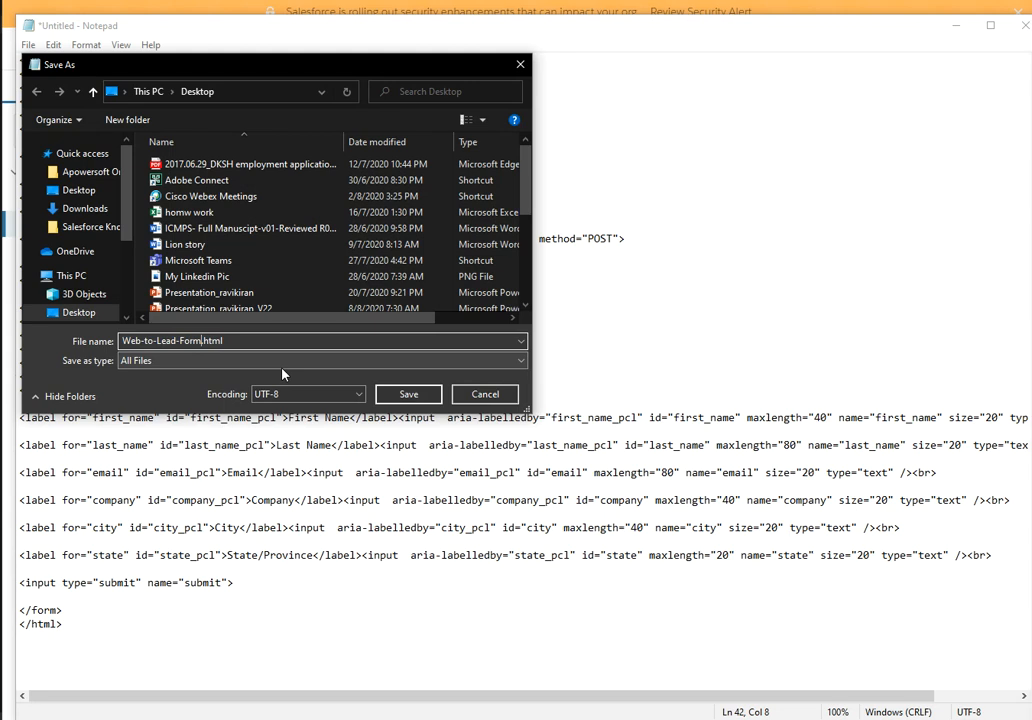
click(404, 394)
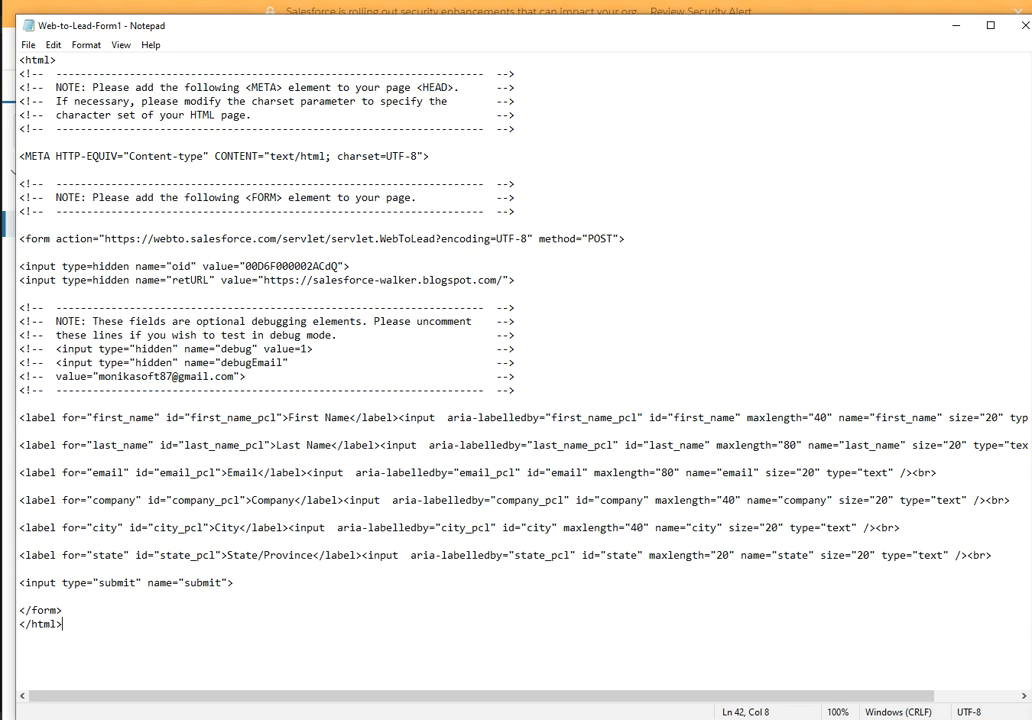
click(1024, 29)
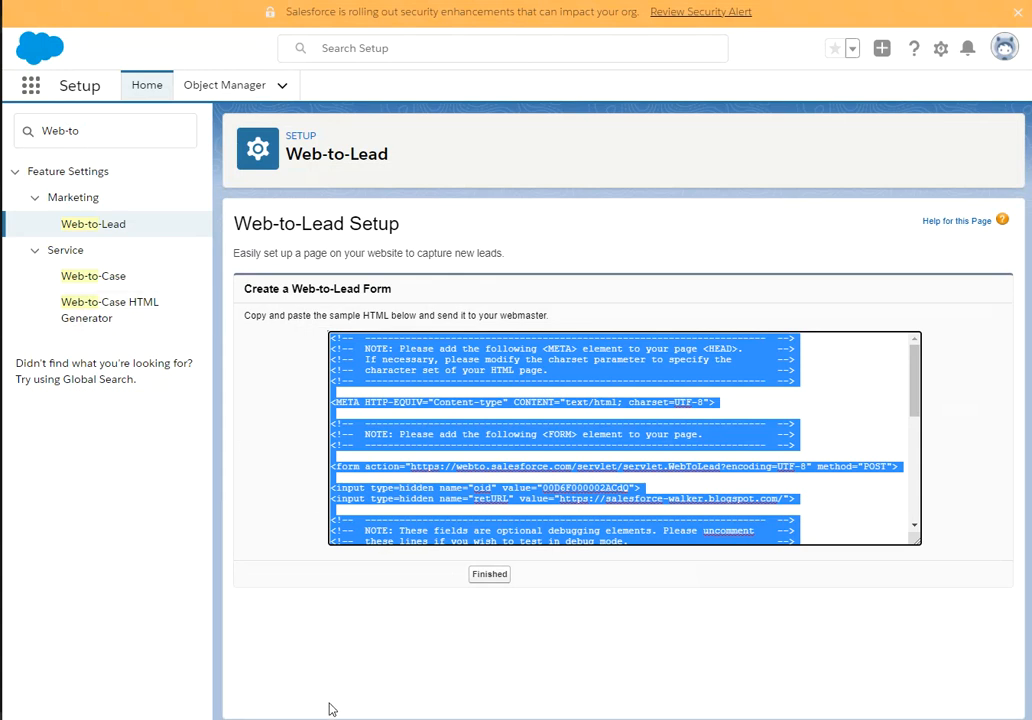
Open Web-to-Lead-Form1 in Chrome from the file browser window.
click(507, 719)
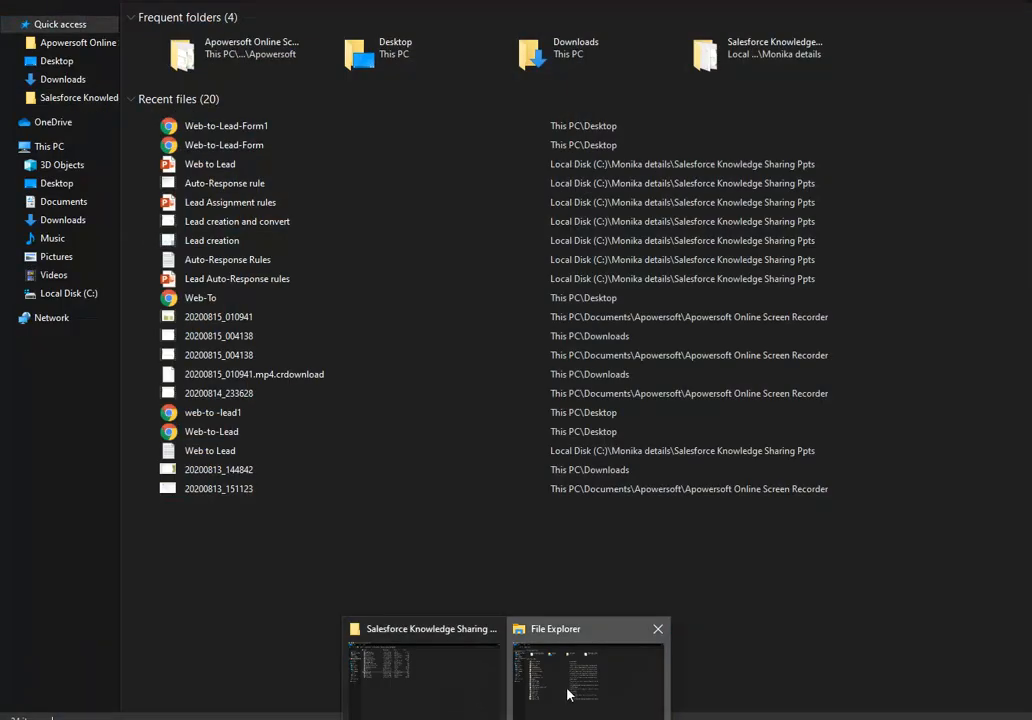
click(567, 694)
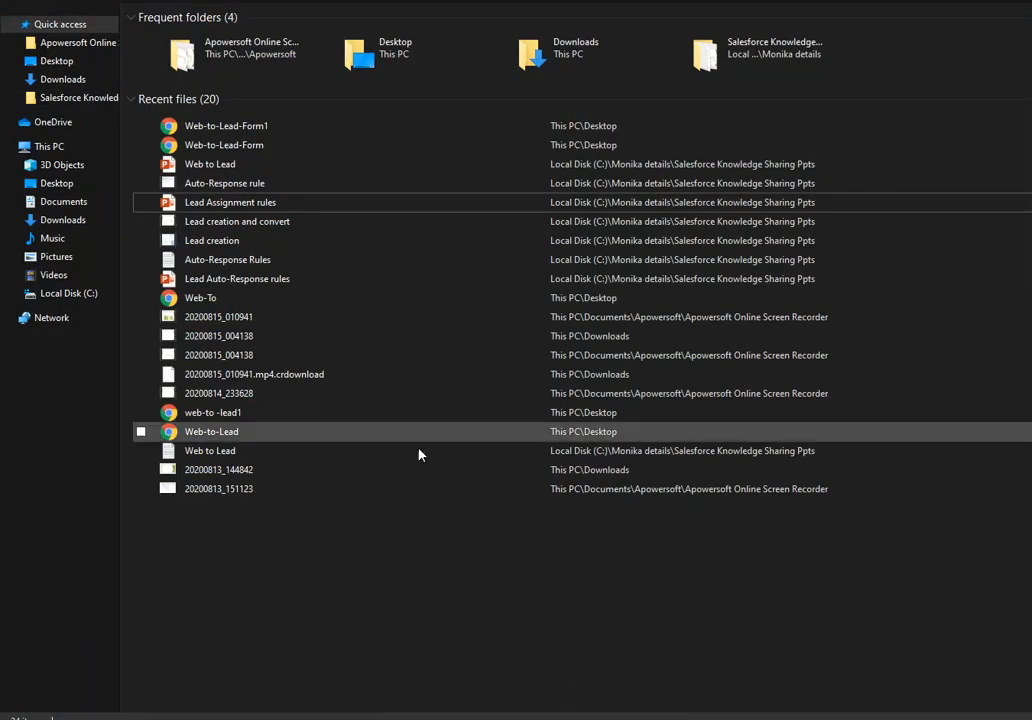
double_click(228, 126)
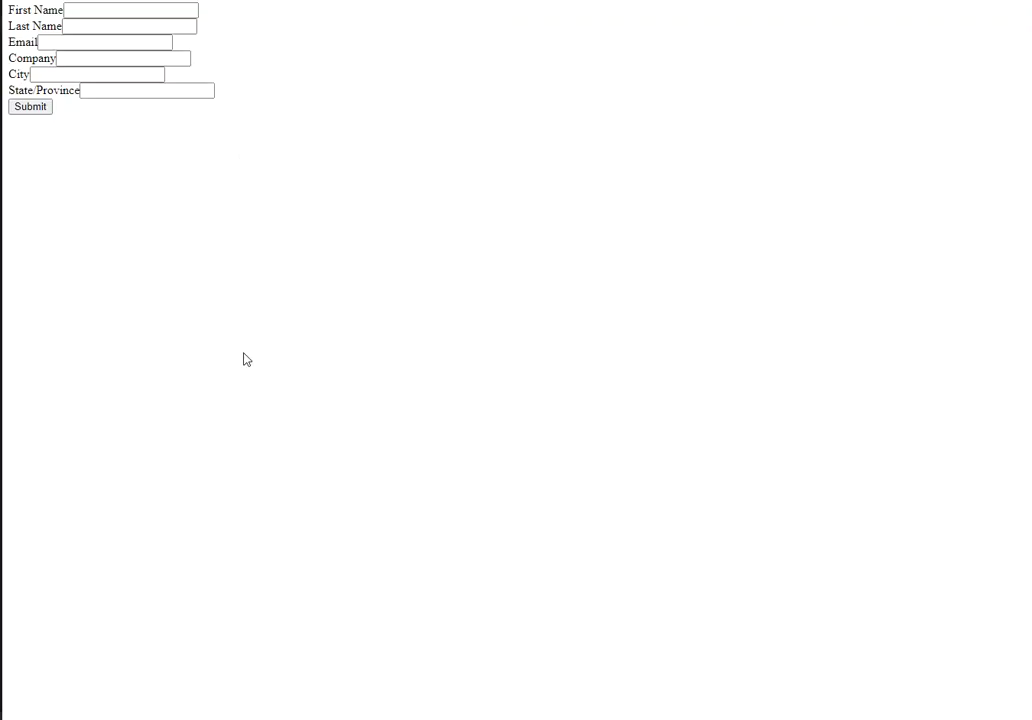
Enter the lead's e-mail, company sForceTechBook, city Hyderabad, state Telangana, and submit the form.
click(78, 10)
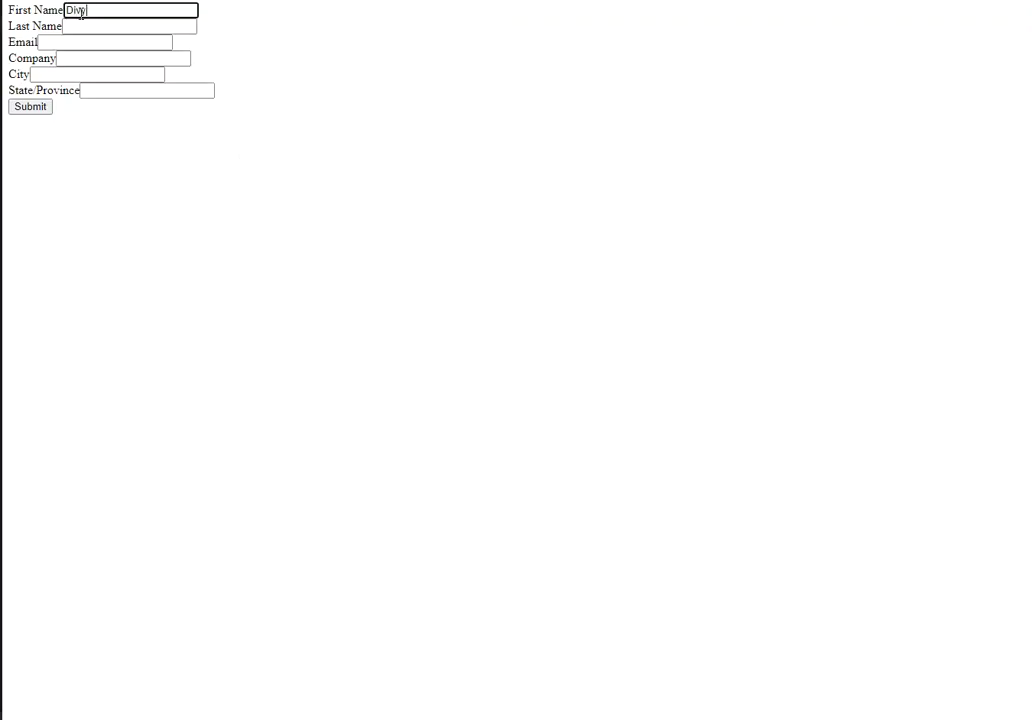
key(Tab)
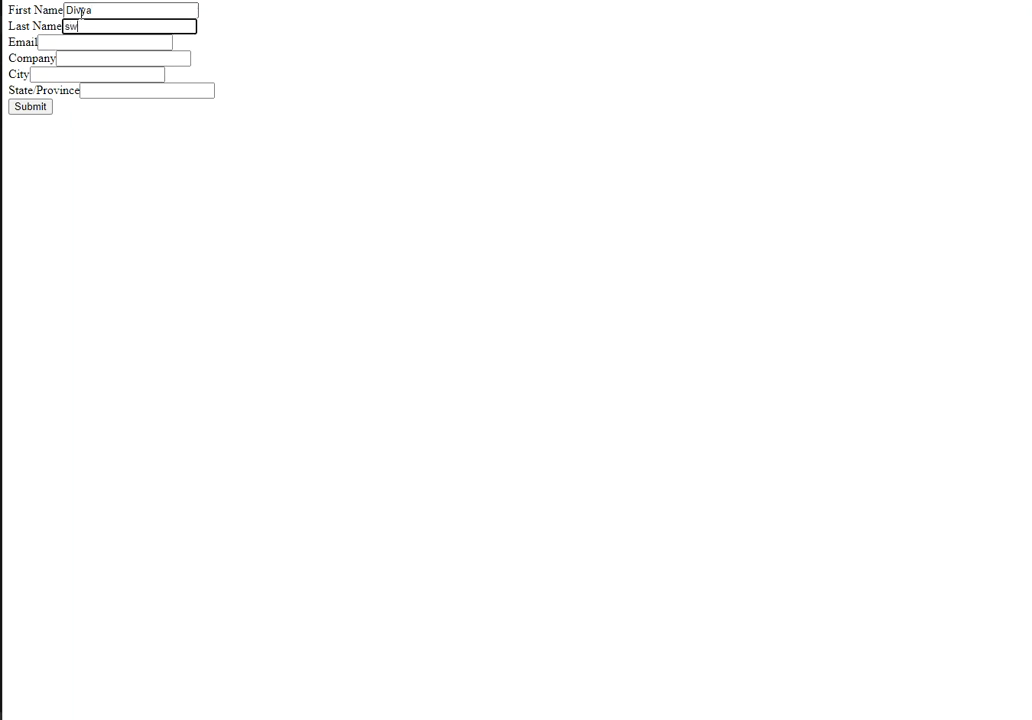
key(Tab)
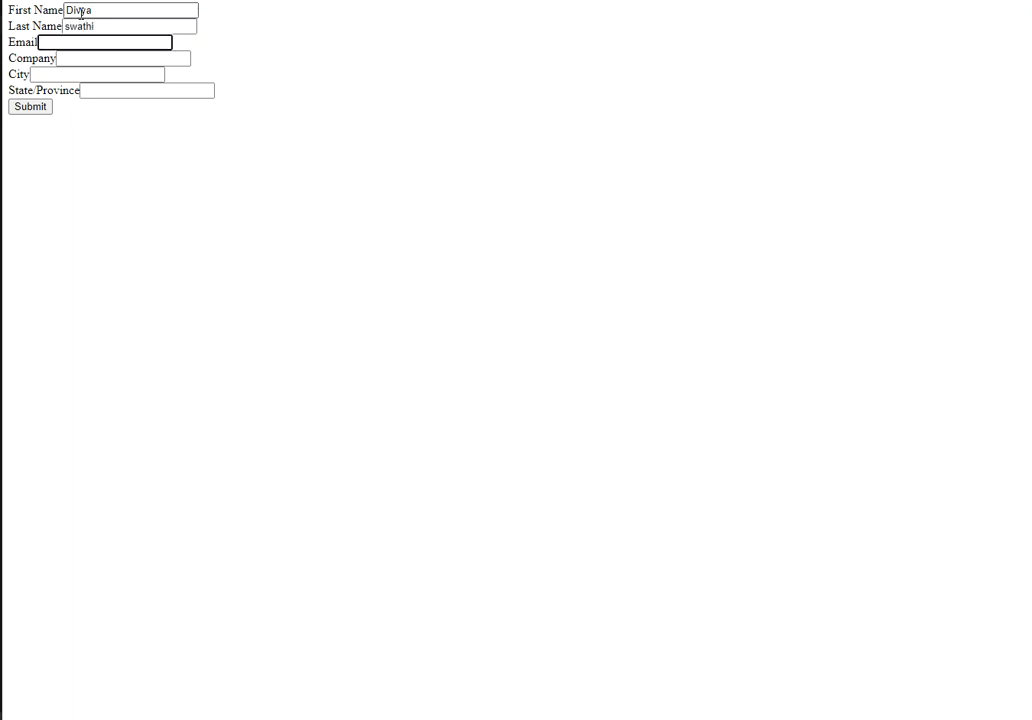
key(Tab)
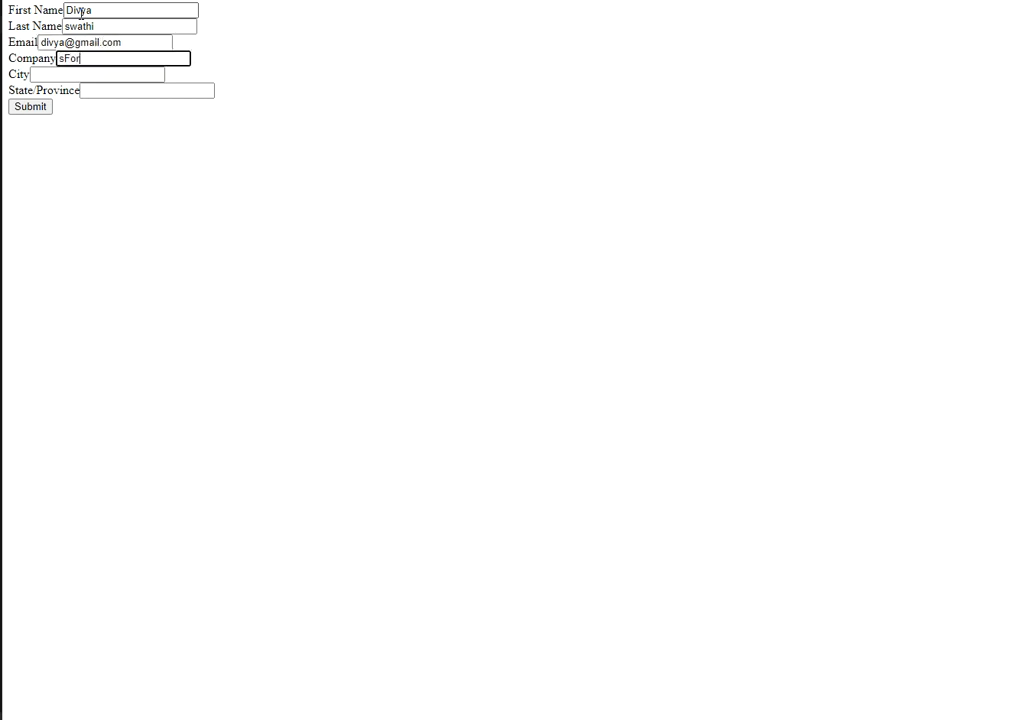
text(sForceTechBook)
key(Tab)
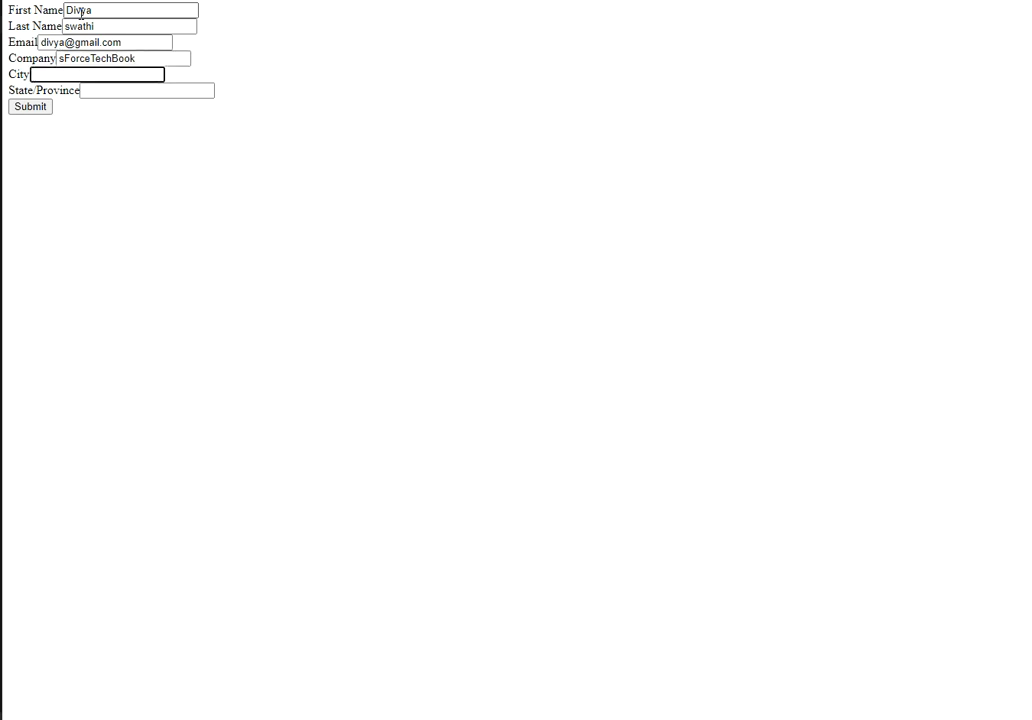
text(Hyderabad)
key(Tab)
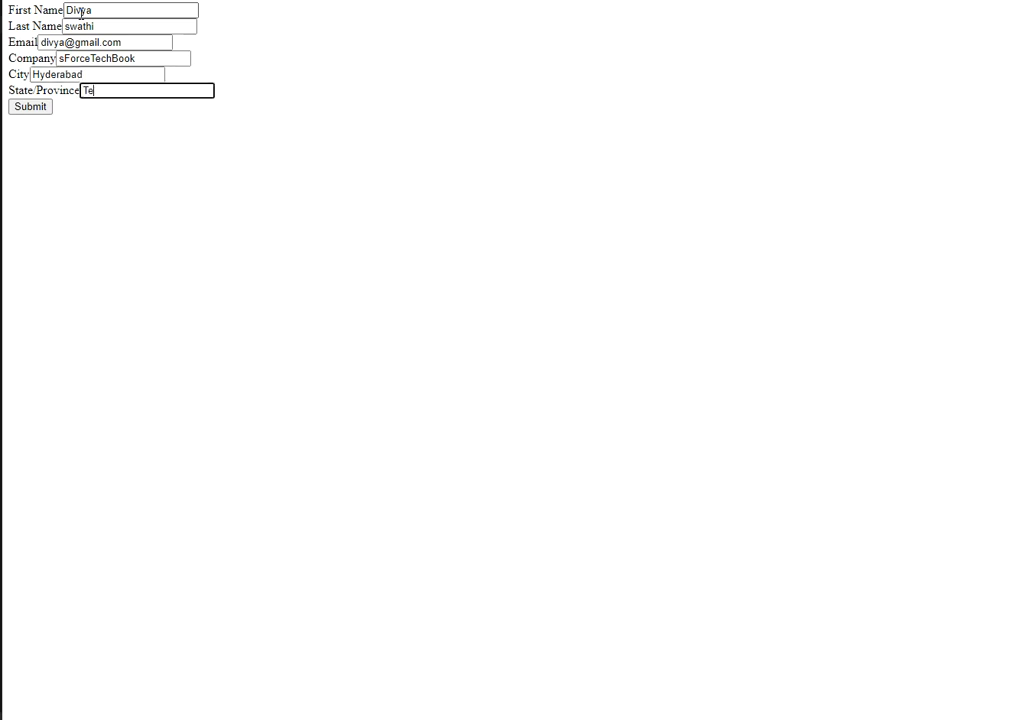
text(Telangana)
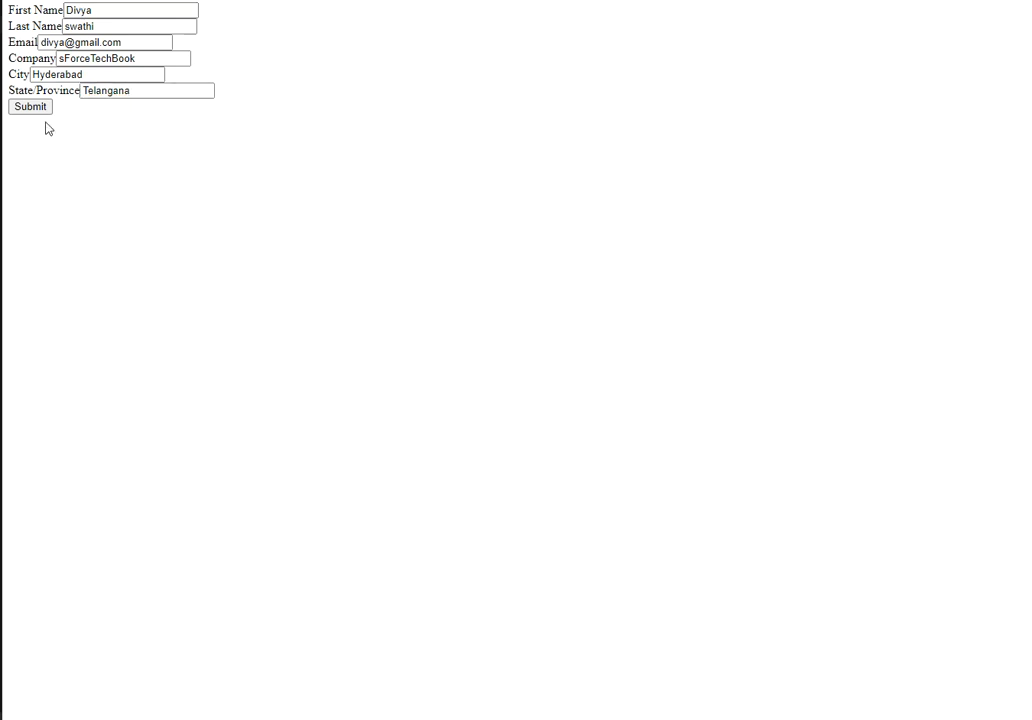
click(31, 108)
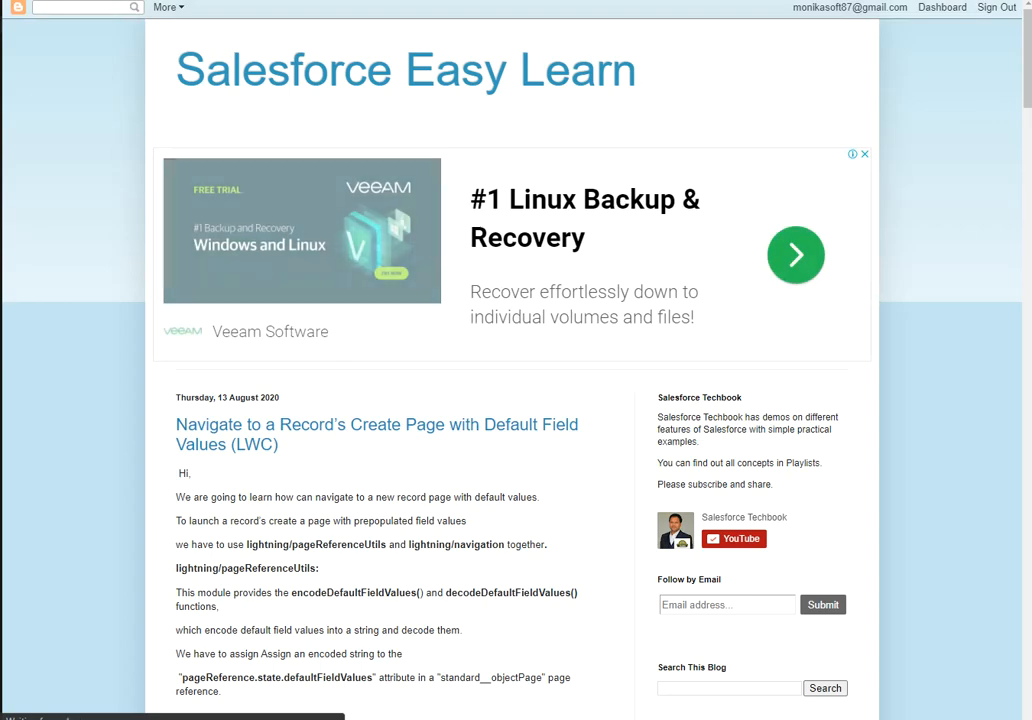
Reload Today's Leads, open the new sForceTechBook lead and review its Hyderabad, Telangana address details.
click(176, 1)
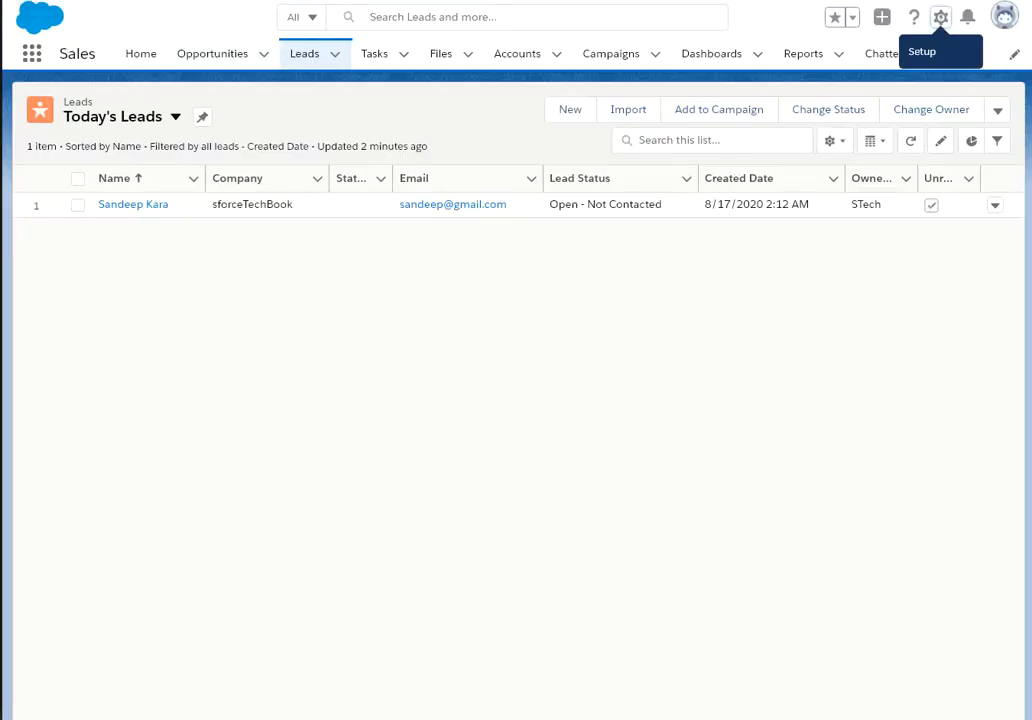
click(100, 1)
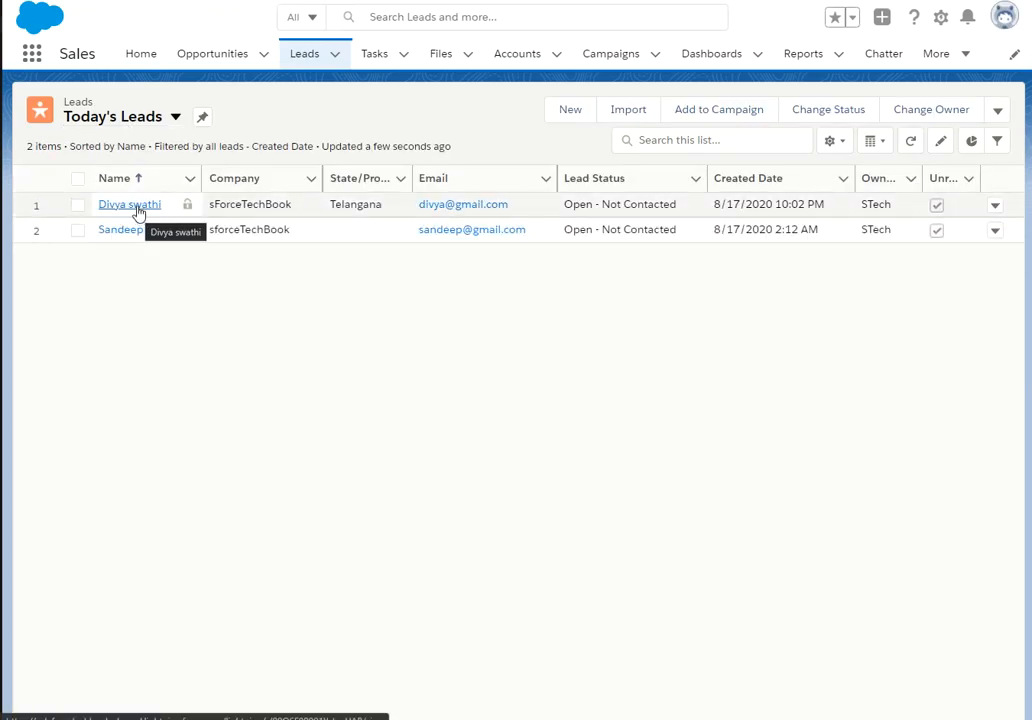
click(138, 205)
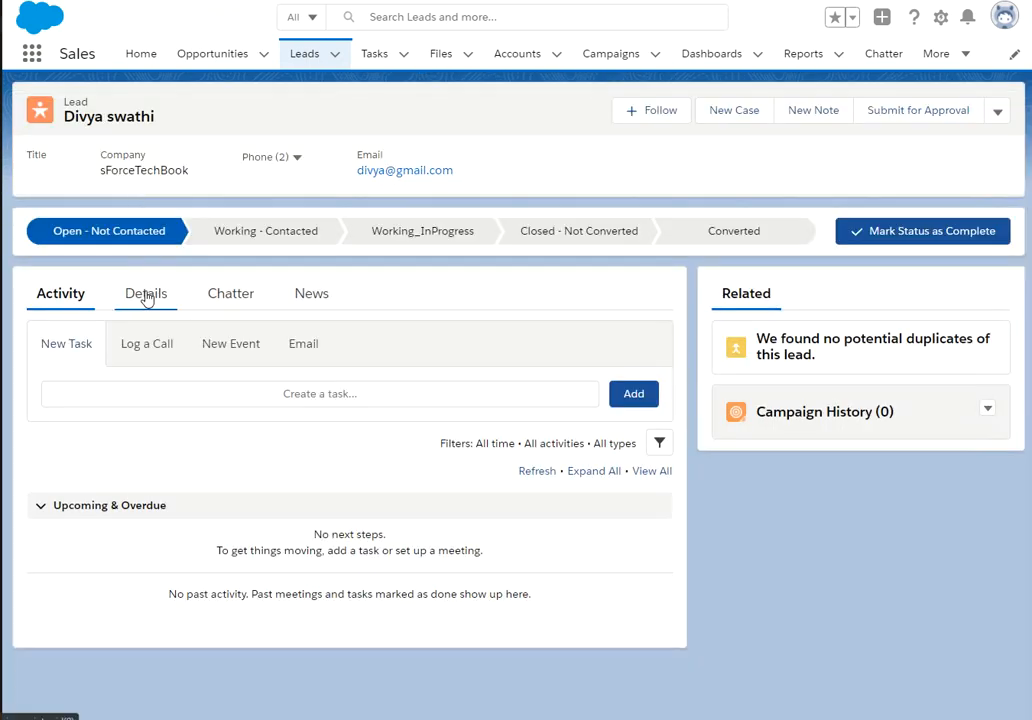
click(146, 295)
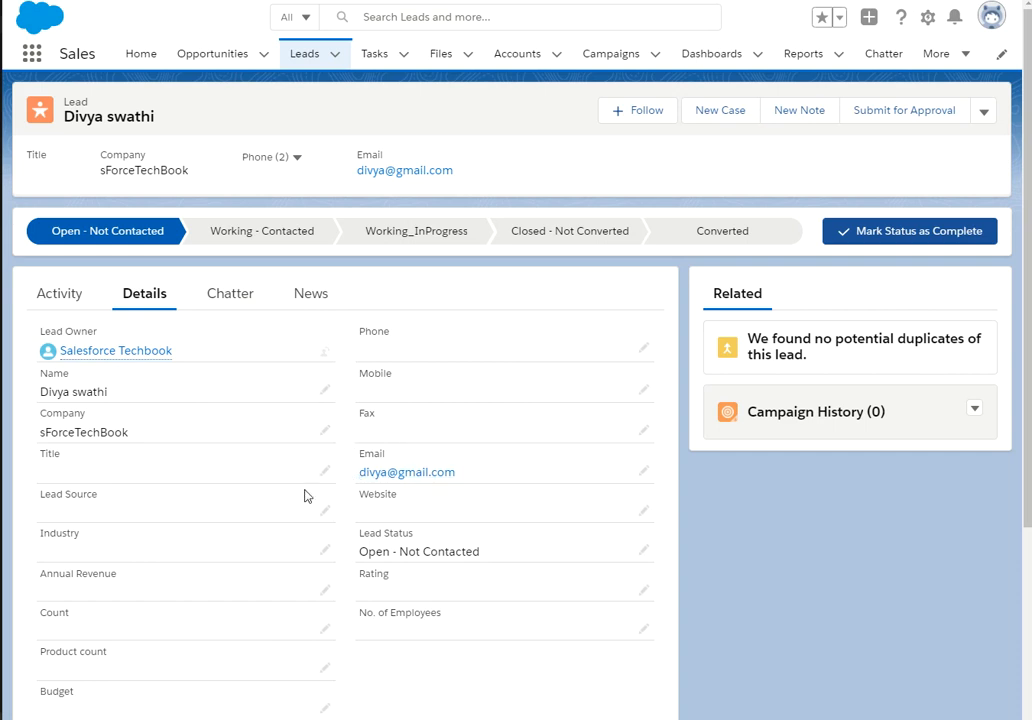
scroll(305, 495, down, 3)
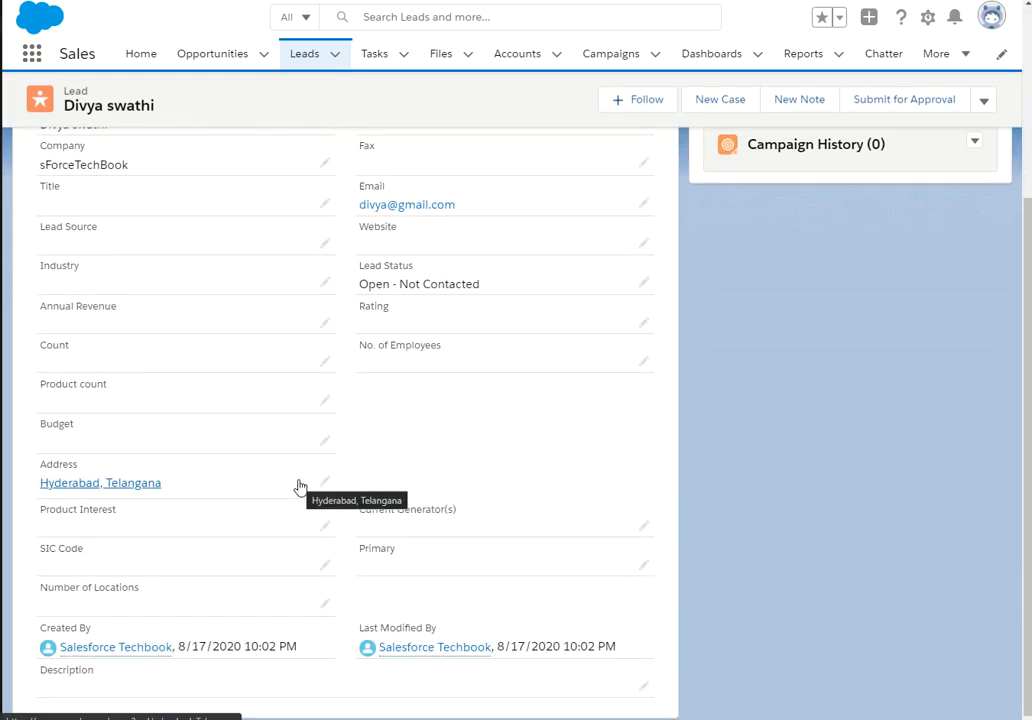
scroll(299, 487, up, 3)
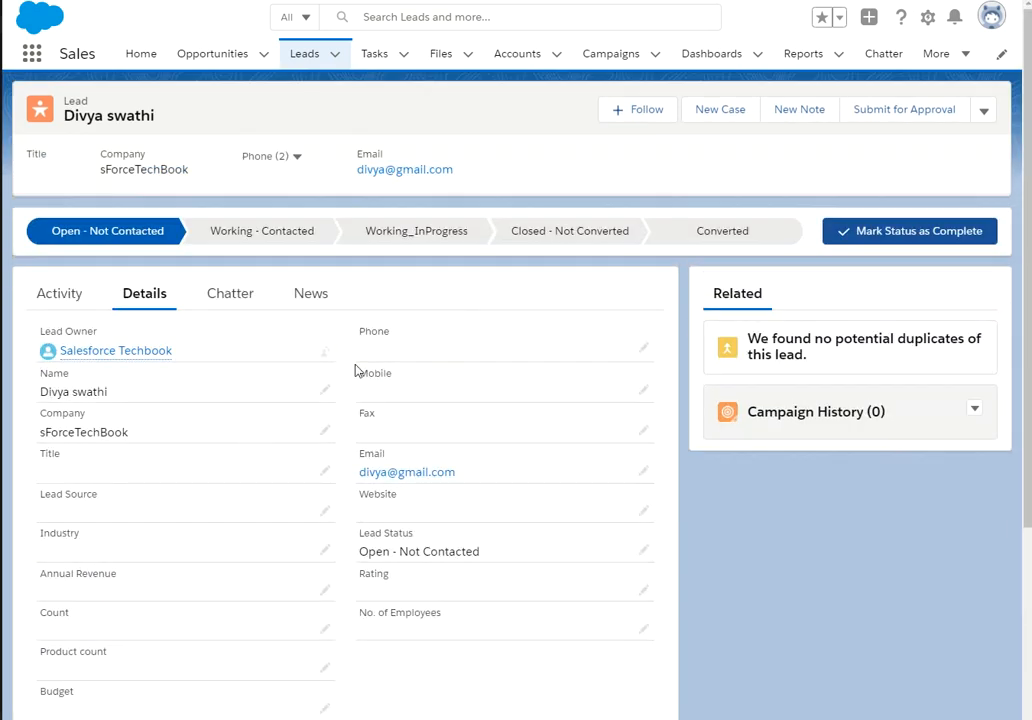
scroll(240, 407, down, 3)
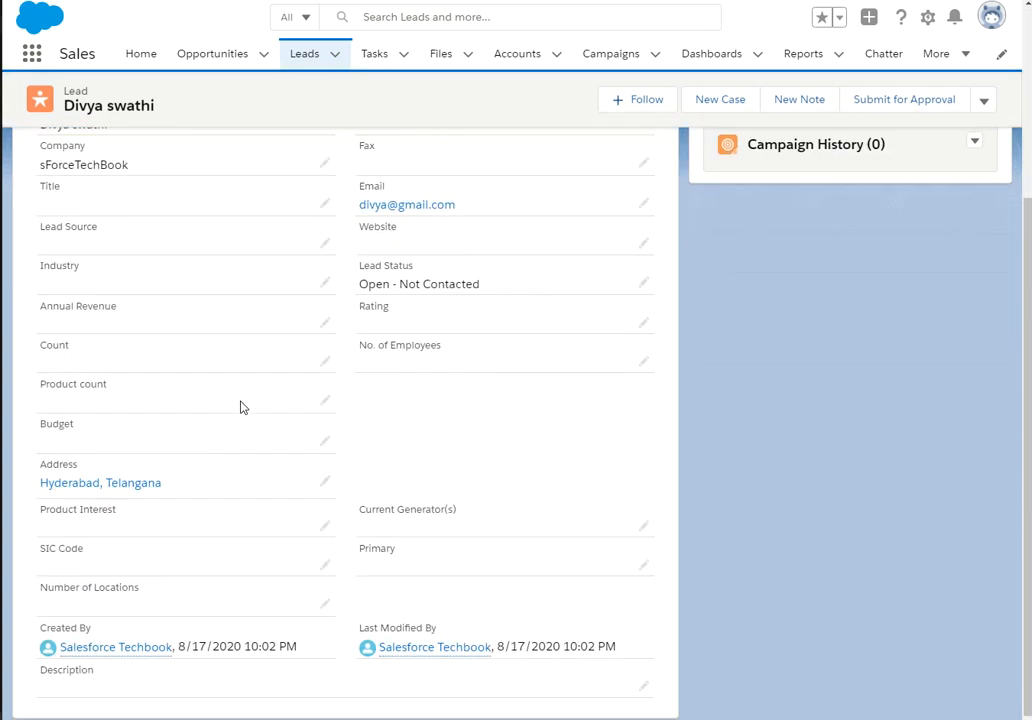